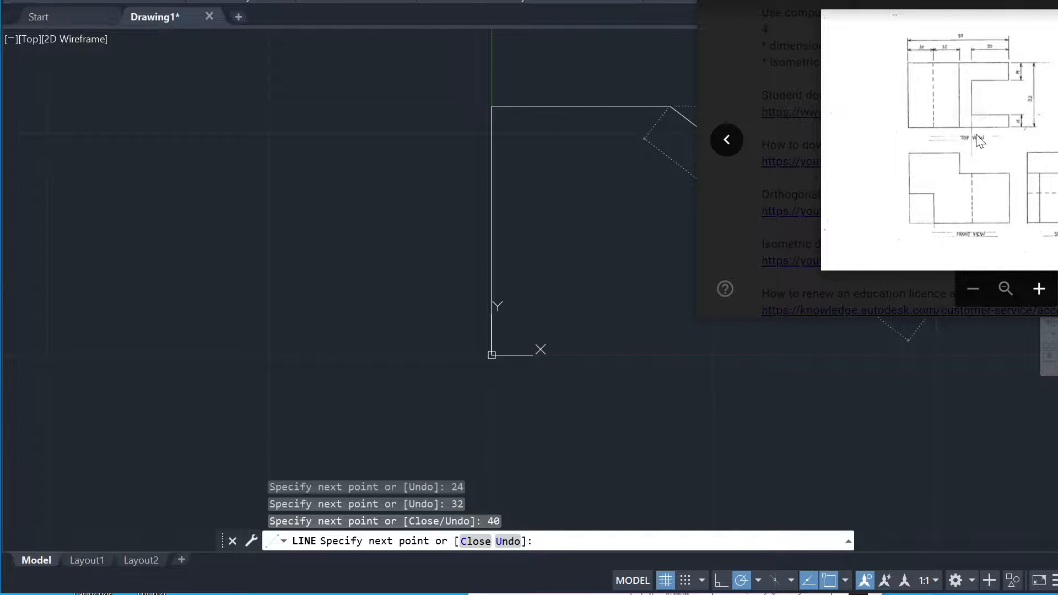
- Browse the reference drawings in the browser and return to the one showing the top, front and side views
scroll(712, 445, "down", 3)
scroll(724, 433, "up", 2)
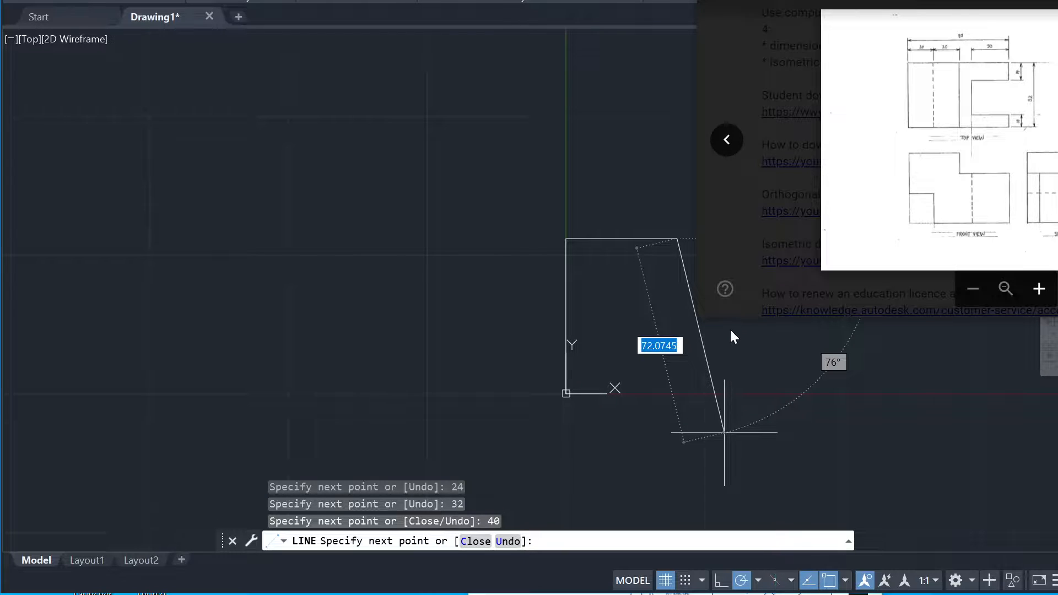
scroll(726, 396, "down", 2)
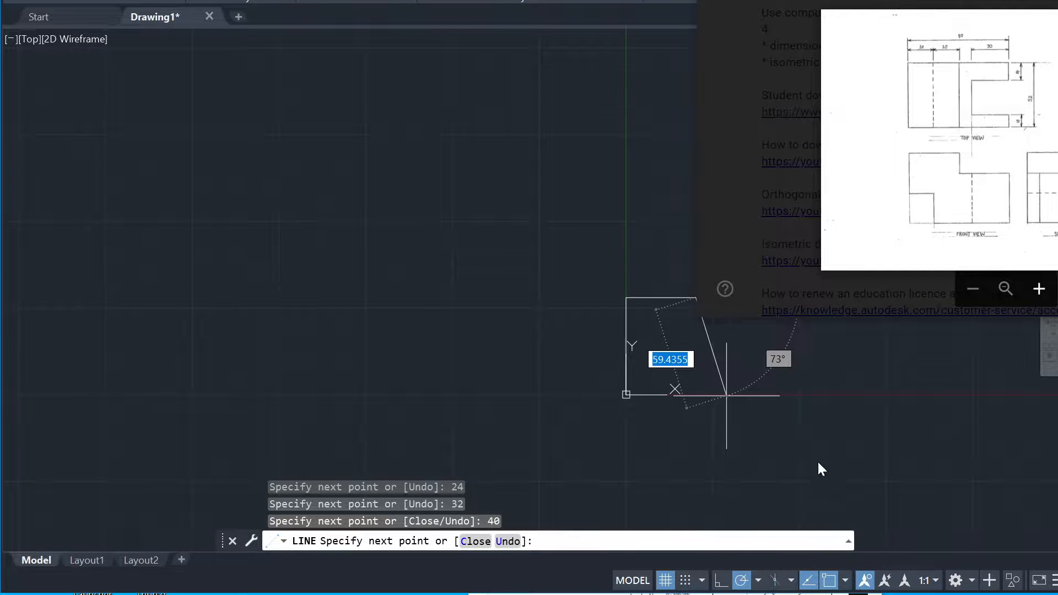
key("Right")
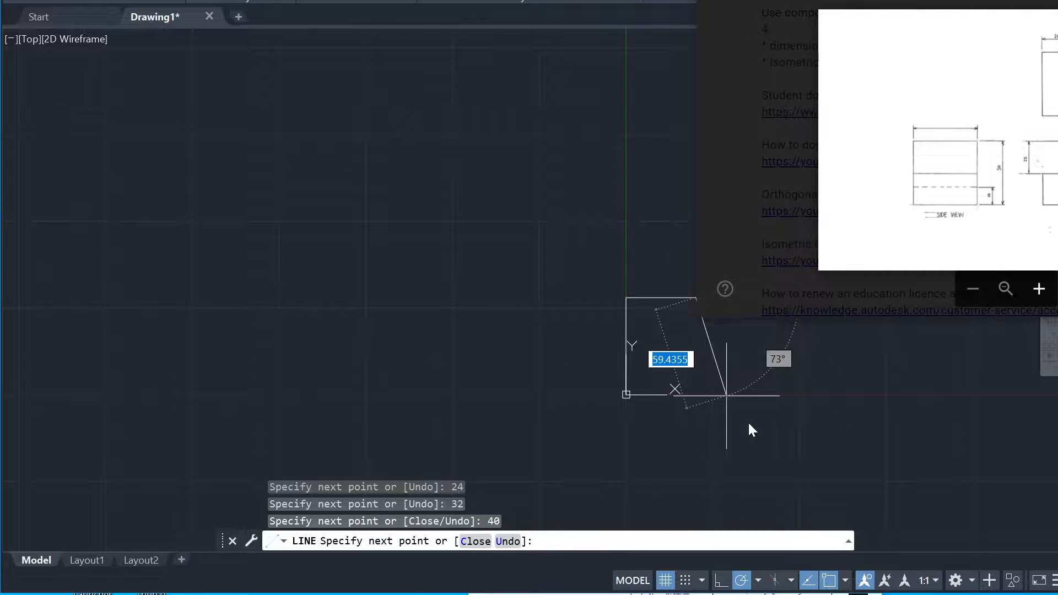
key("Right")
key("Left")
key("Right")
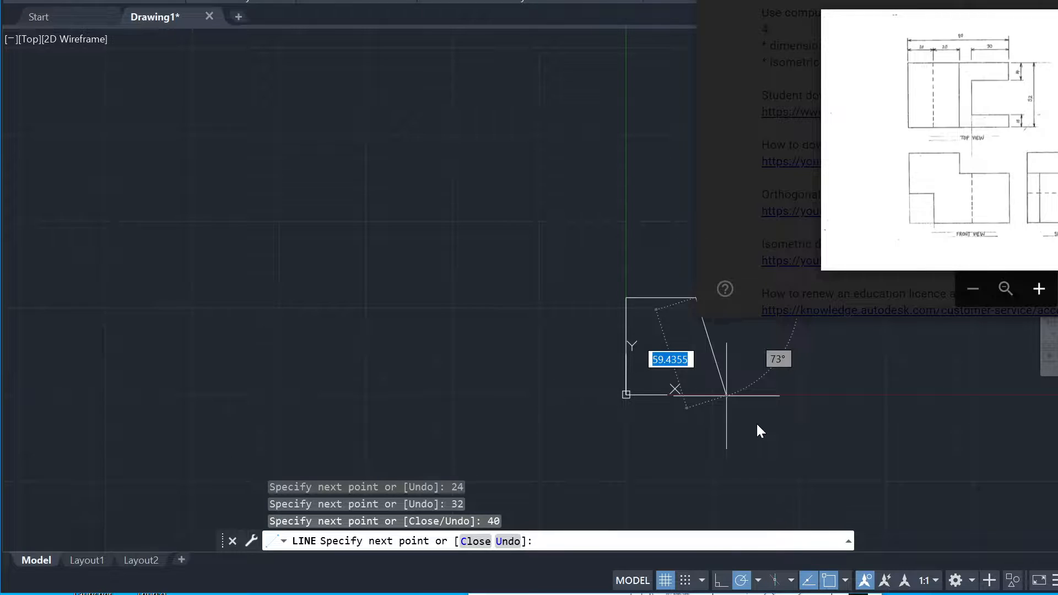
- Continue the front view outline with a line 16 units down and 40 units to the right
left_click(898, 377)
scroll(734, 387, "up", 4)
scroll(727, 387, "down", 4)
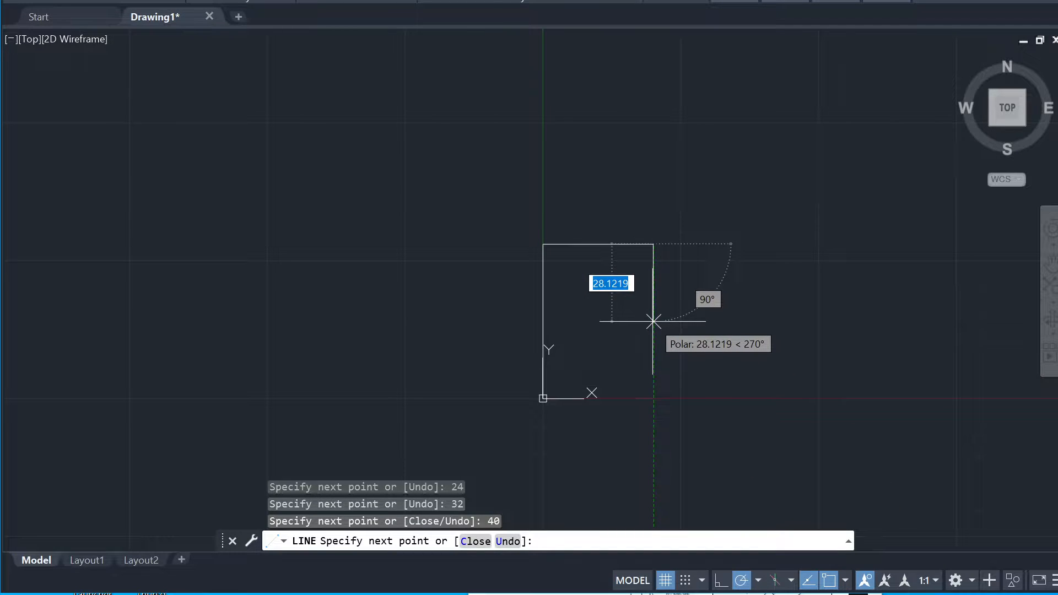
type("16")
key("Return")
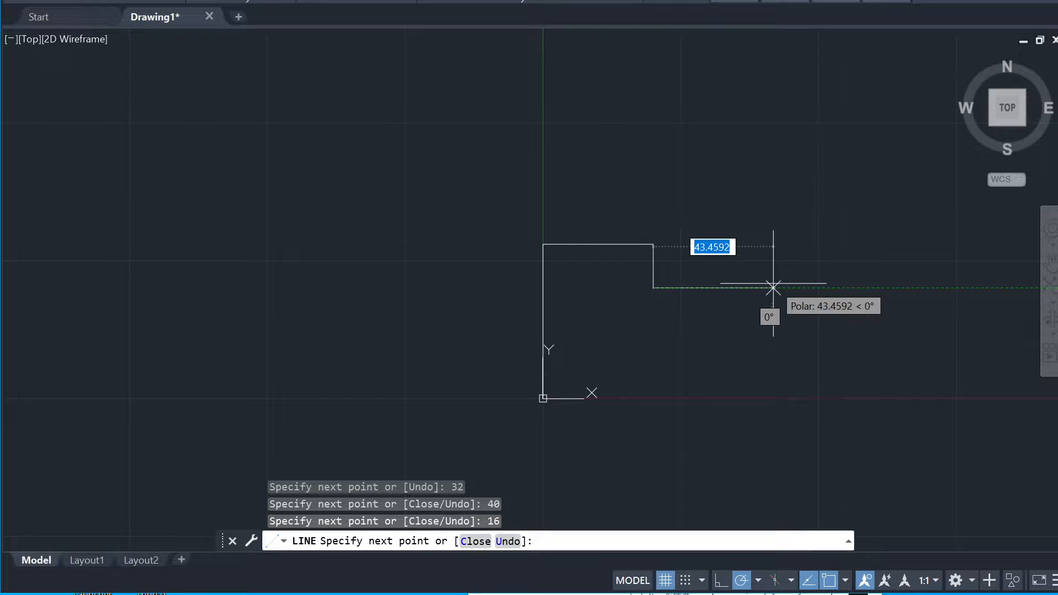
type("40")
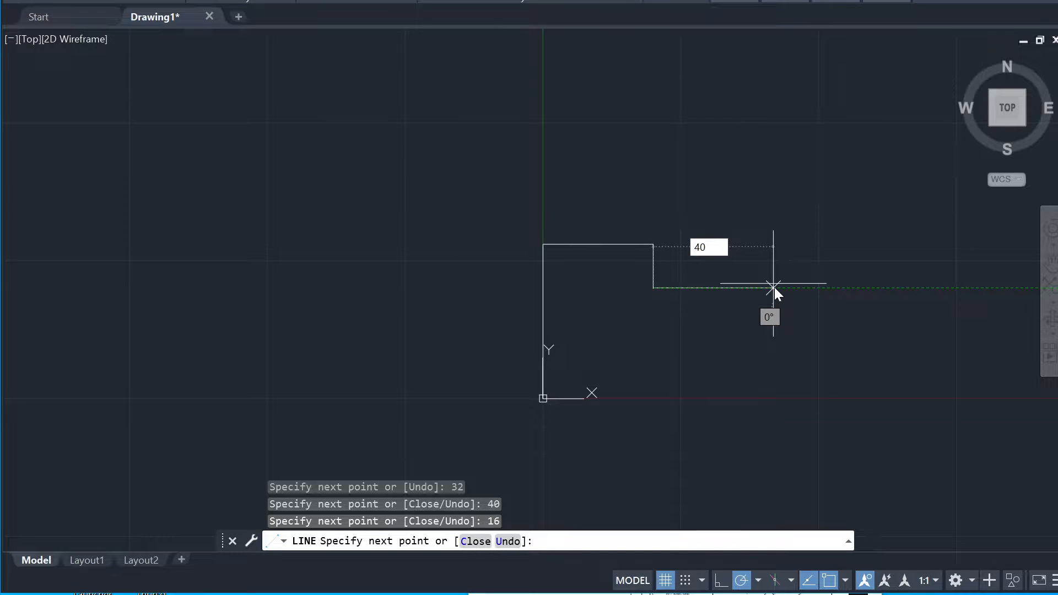
key("Return")
- Check the reference drawing's dimensions and continue the outline 40 units down and 60 units to the left
left_click(1057, 165)
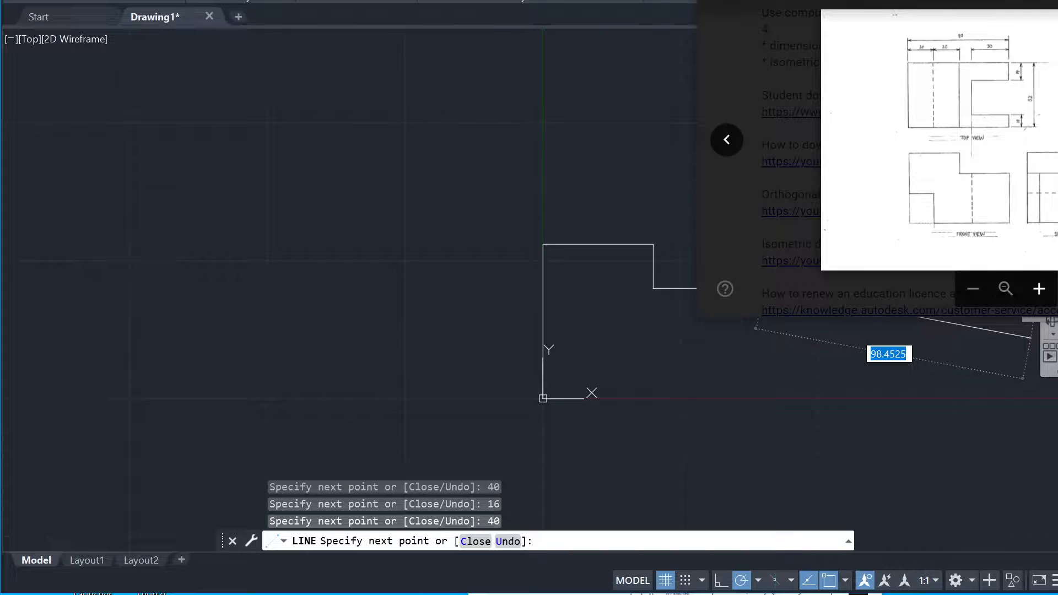
left_click_drag(1057, 1, 496, 1)
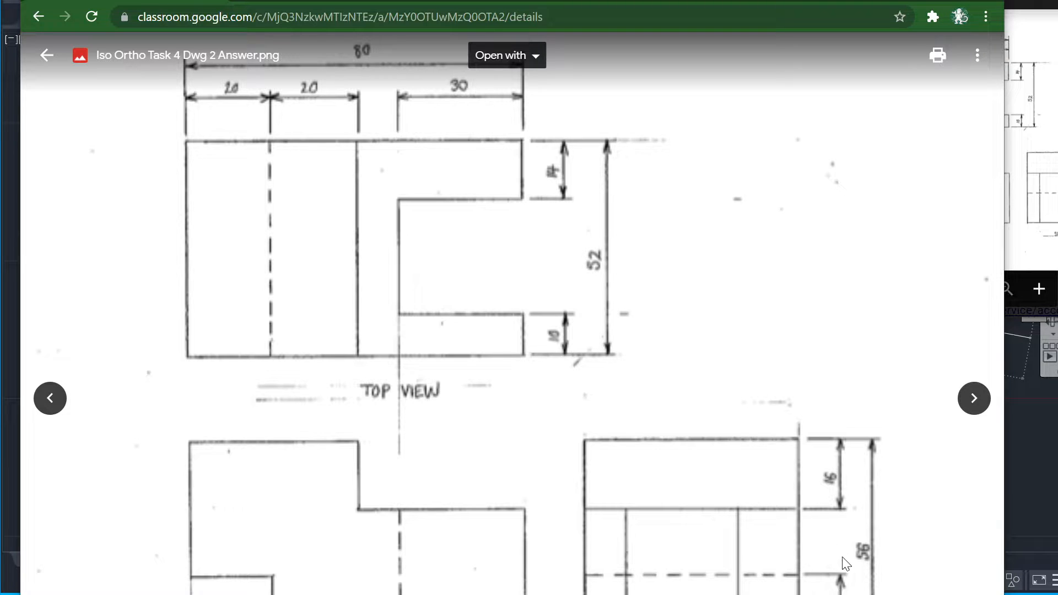
left_click_drag(608, 1, 1057, 61)
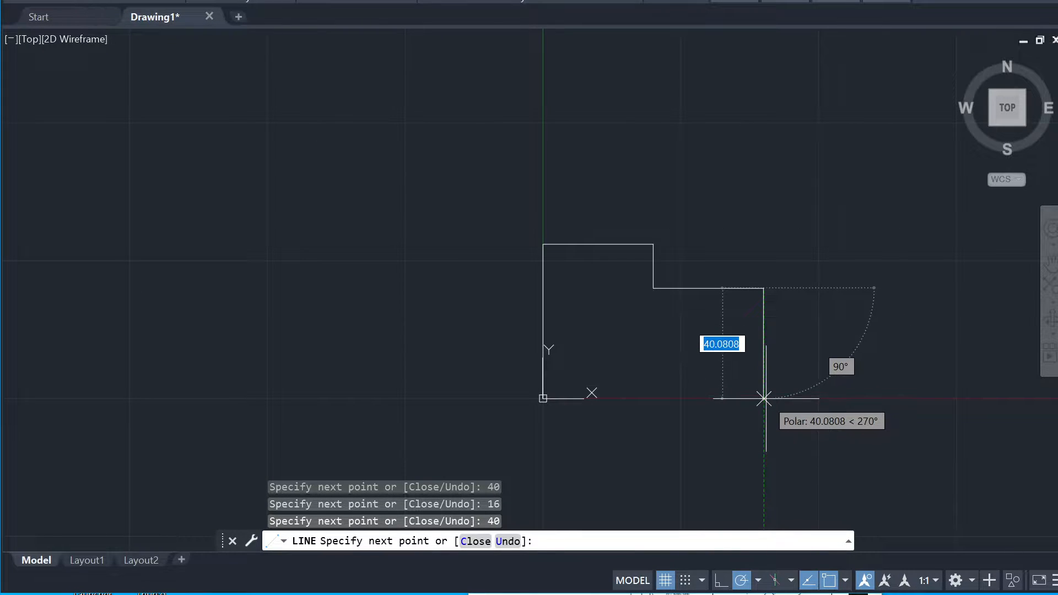
type("40")
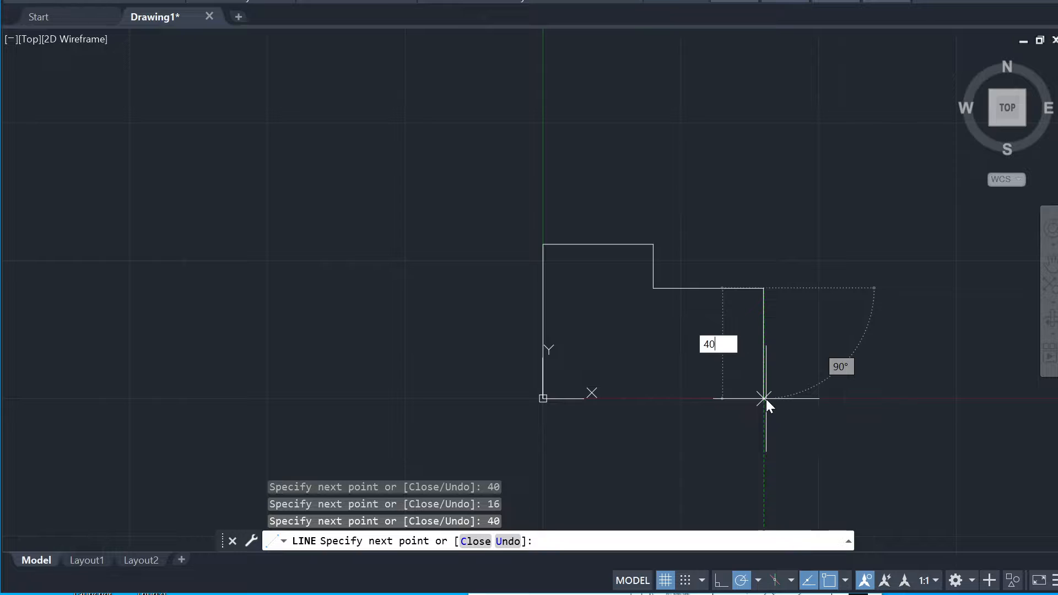
key("Return")
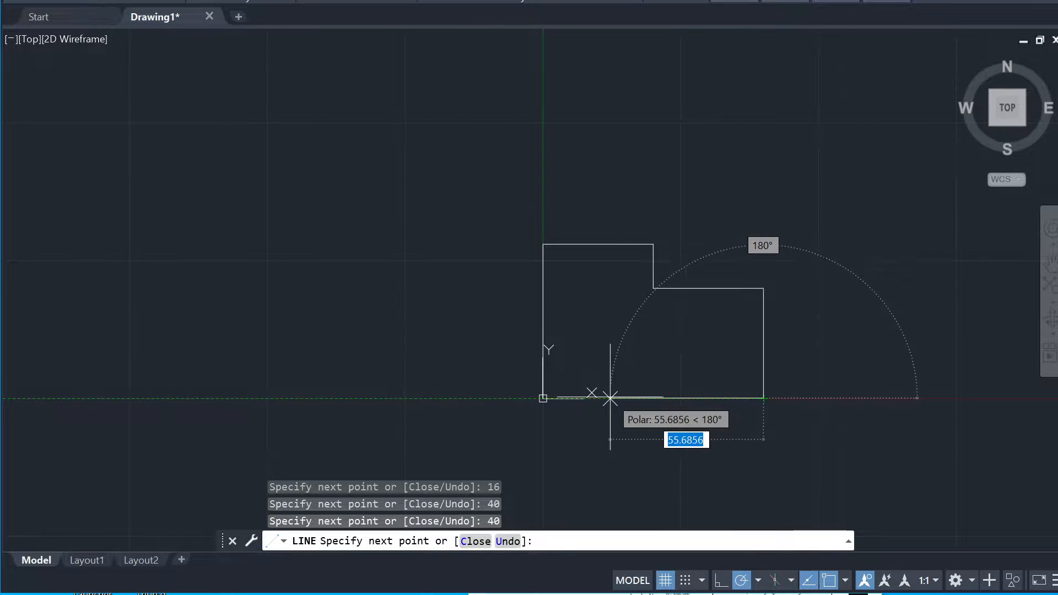
scroll(588, 395, "up", 2)
scroll(565, 423, "up", 2)
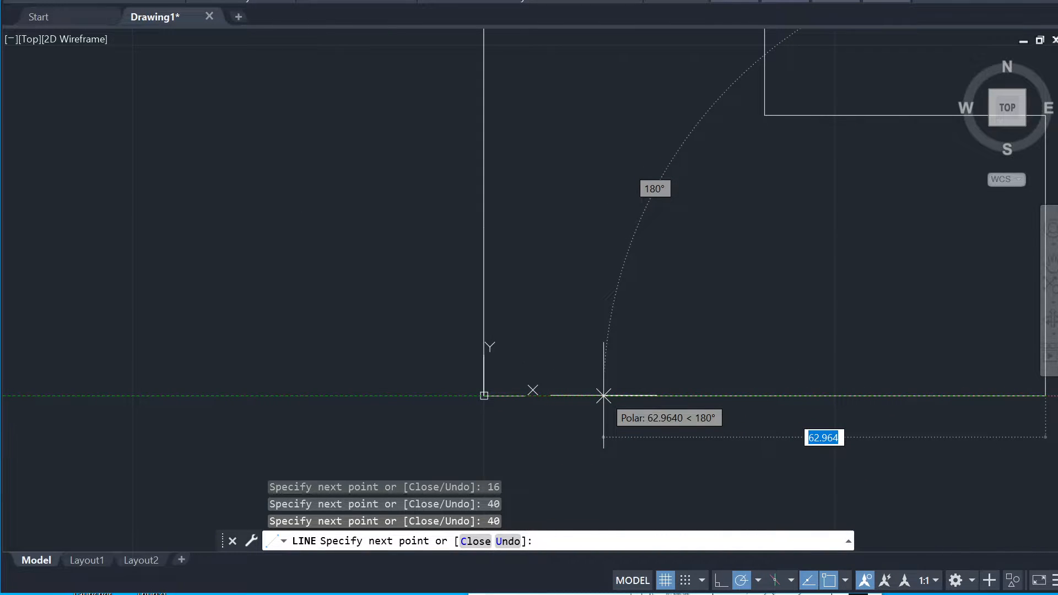
type("60")
key("Return")
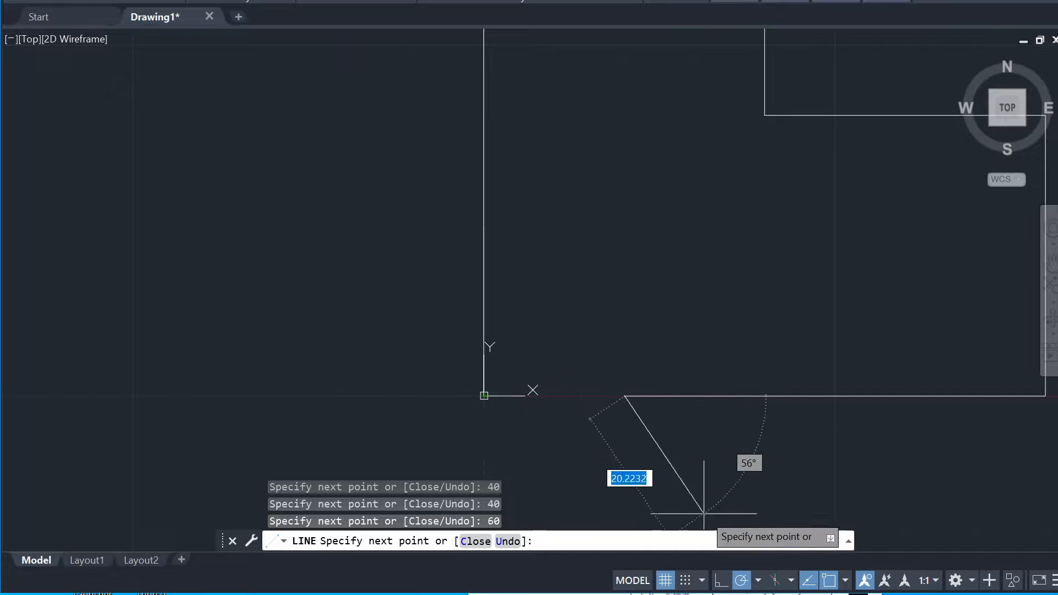
- Review the polar tracking angles, isoplane and object snap options, switching polar tracking and object snap tracking off and on again
left_click(742, 582)
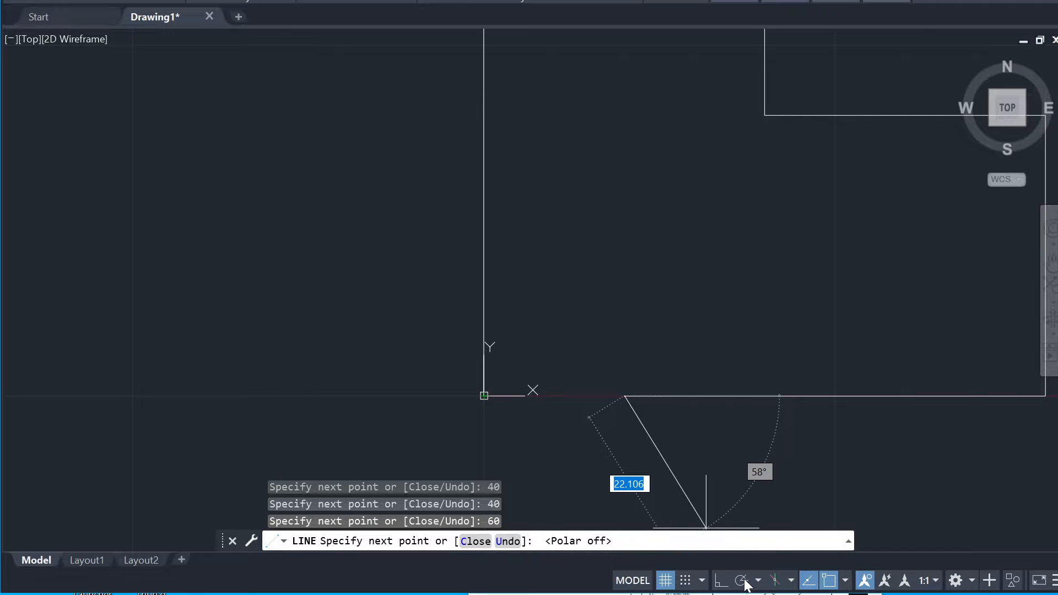
left_click(743, 582)
left_click(758, 580)
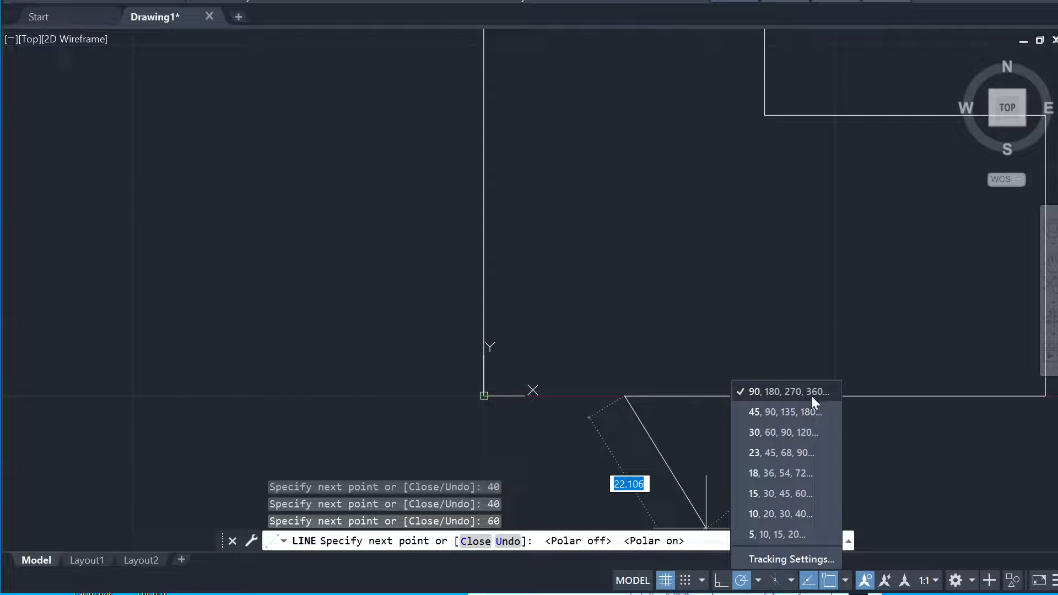
left_click(743, 582)
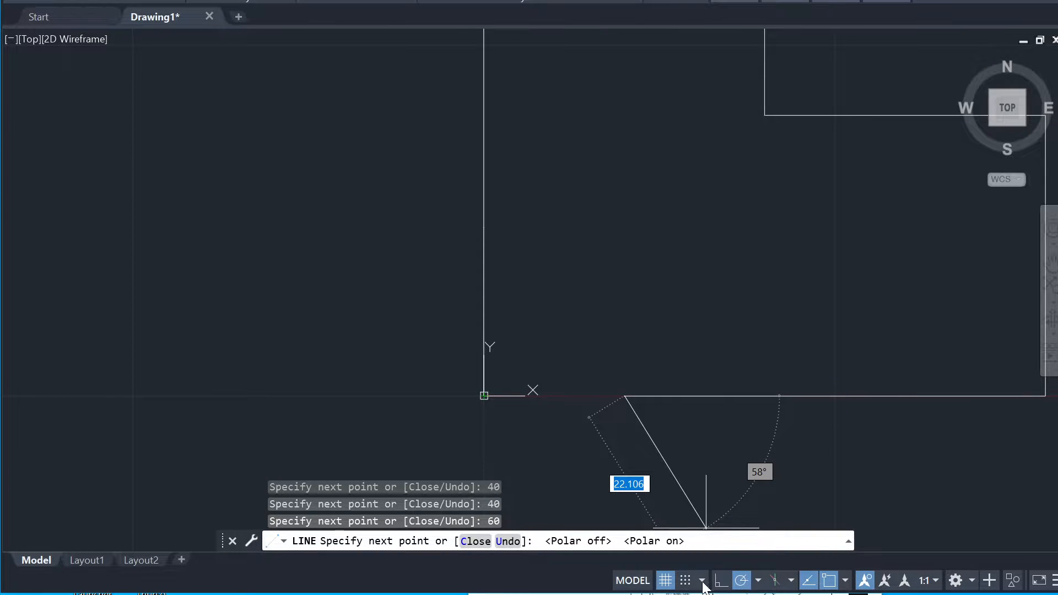
left_click(829, 581)
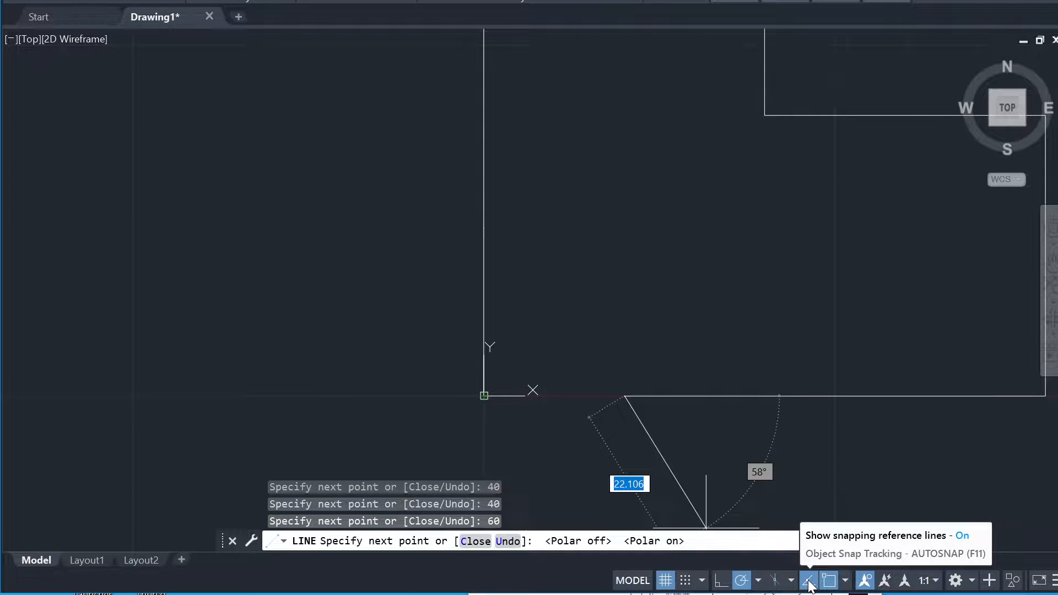
left_click(809, 583)
left_click(809, 582)
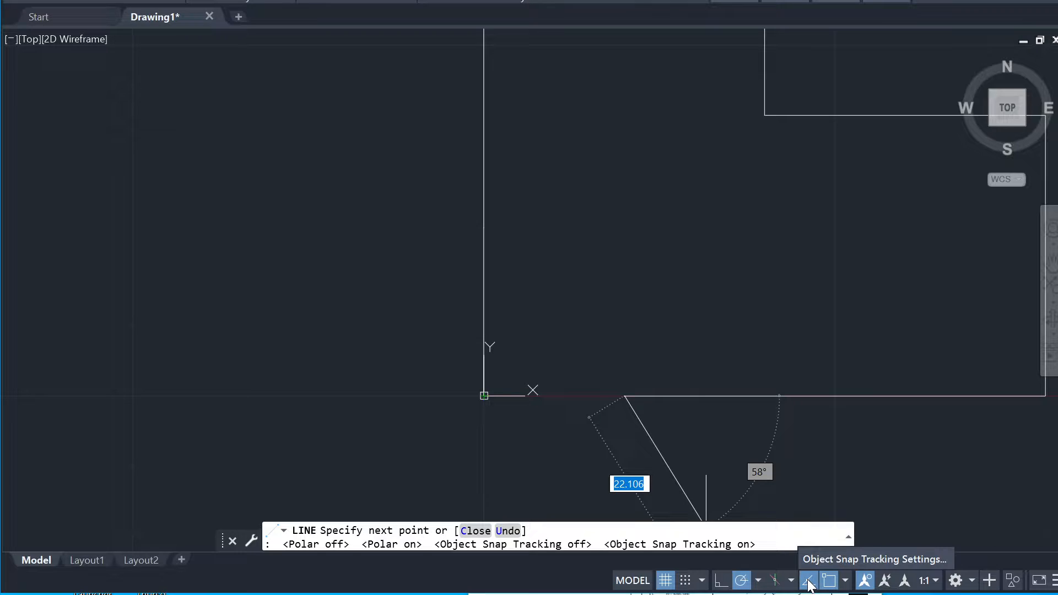
left_click(791, 581)
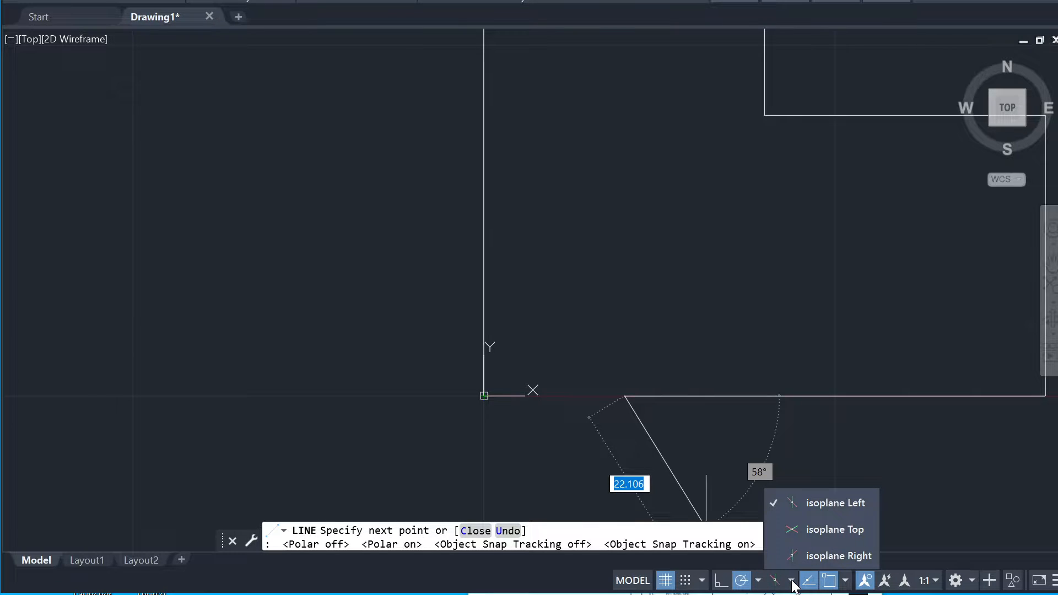
left_click(809, 581)
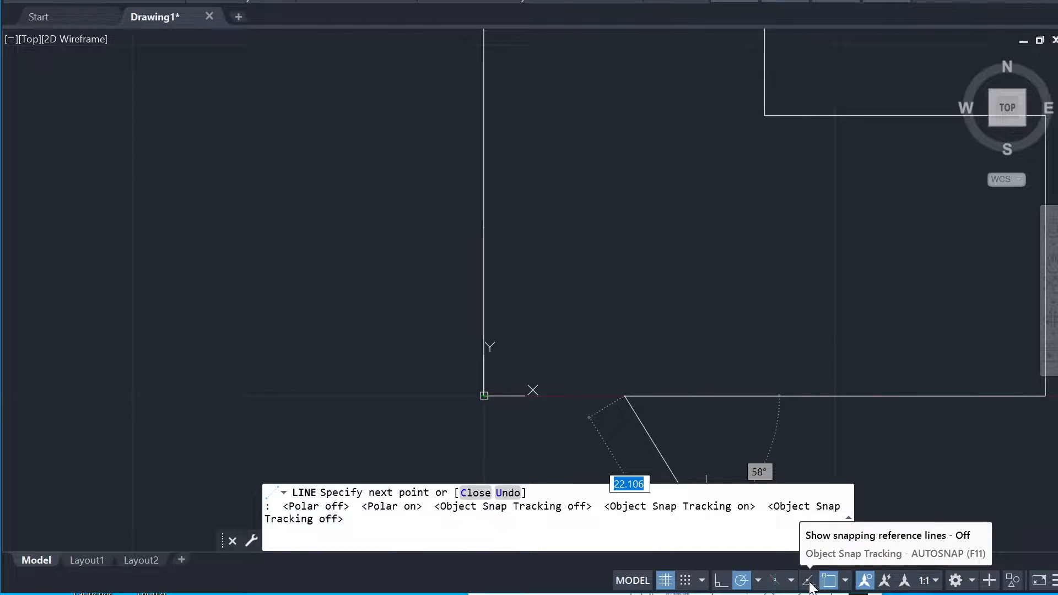
left_click(808, 581)
left_click(846, 582)
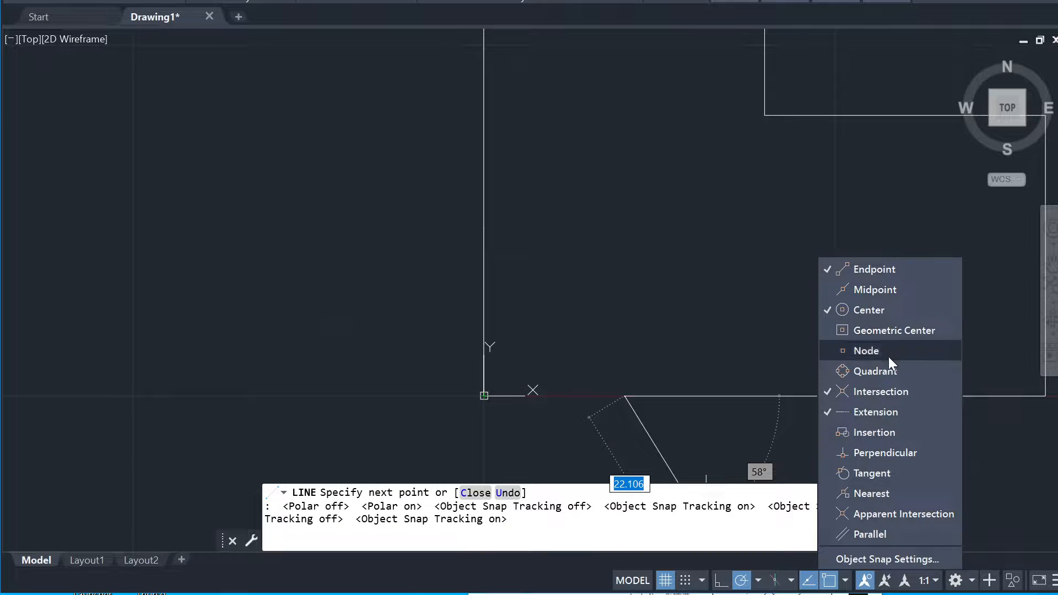
left_click(974, 439)
- Draw the notch 24 units up and across to the outline's left edge, and end the line
scroll(974, 438, "down", 2)
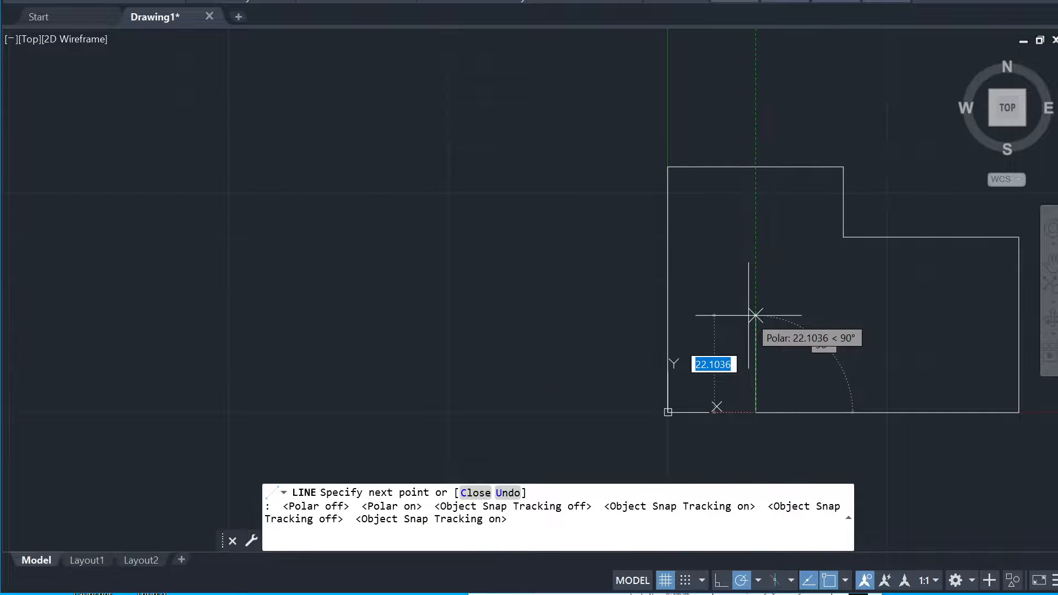
type("24")
key("Return")
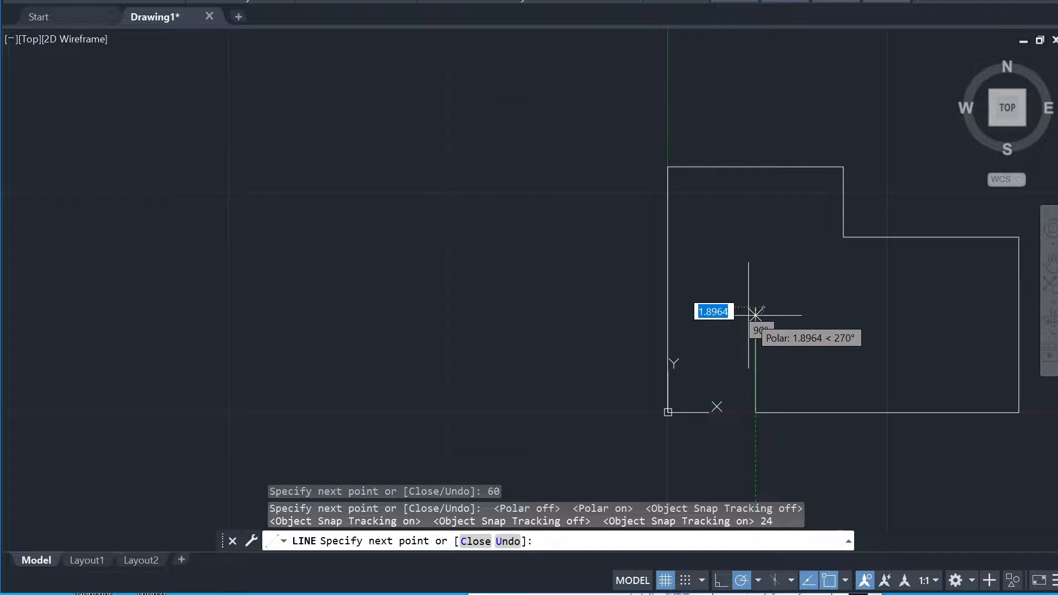
left_click(669, 307)
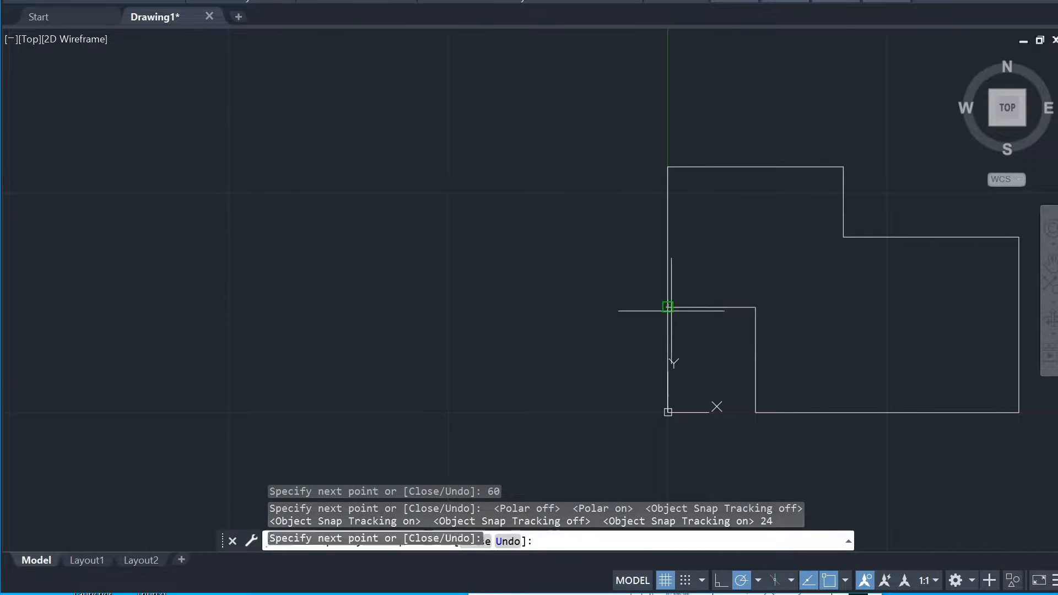
key("Escape")
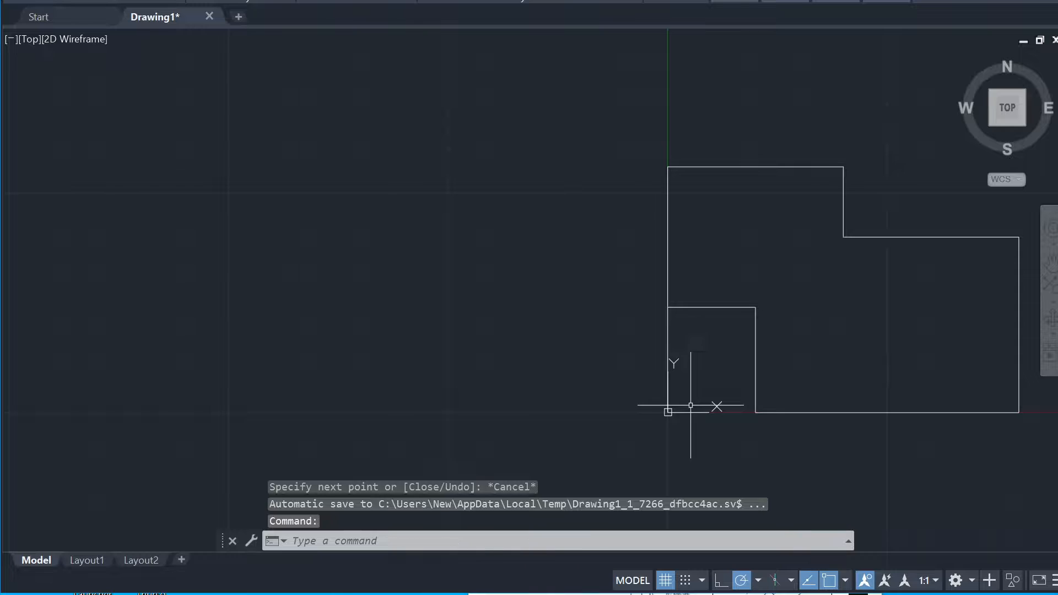
- Erase the vertical line along the open left side of the lower-left notch
left_click(690, 404)
left_click(646, 383)
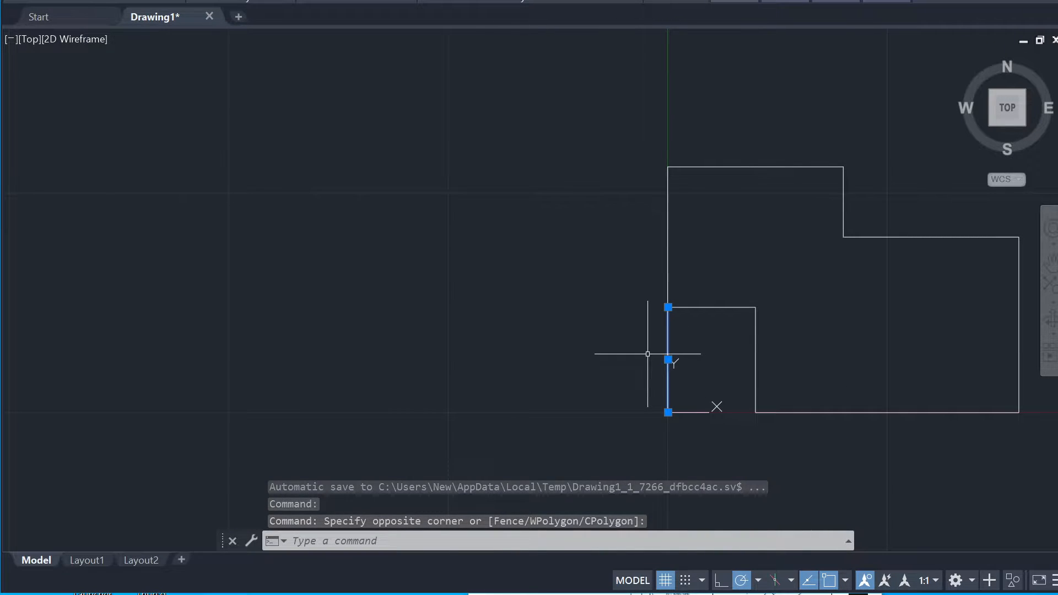
type("E")
key("Return")
- Draw a 30-unit vertical line upward from the front view's top-left corner to space the top view
scroll(712, 378, "down", 4)
scroll(916, 307, "up", 2)
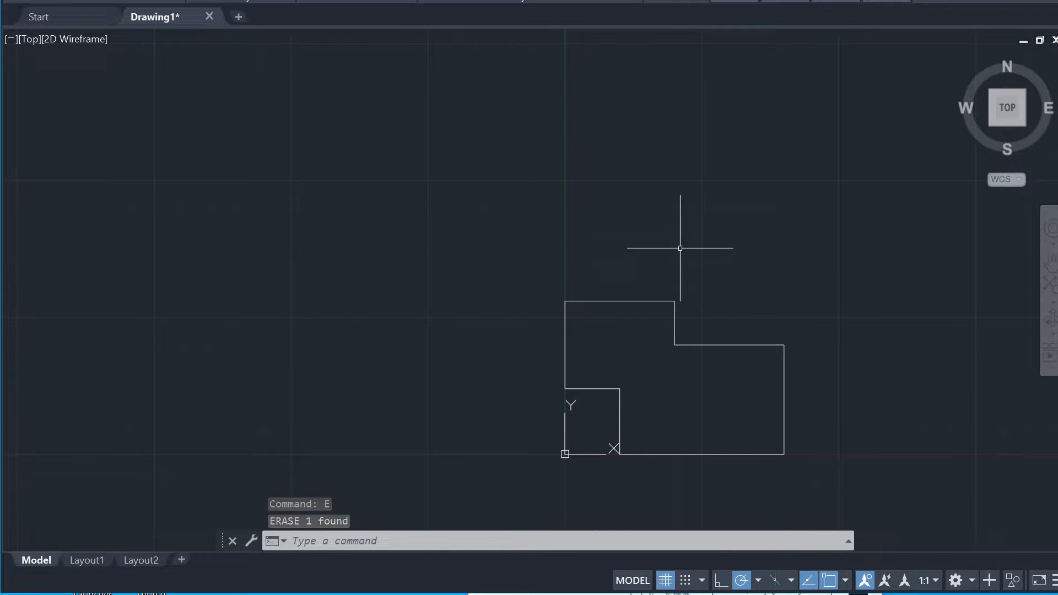
type("l")
key("Return")
left_click(565, 301)
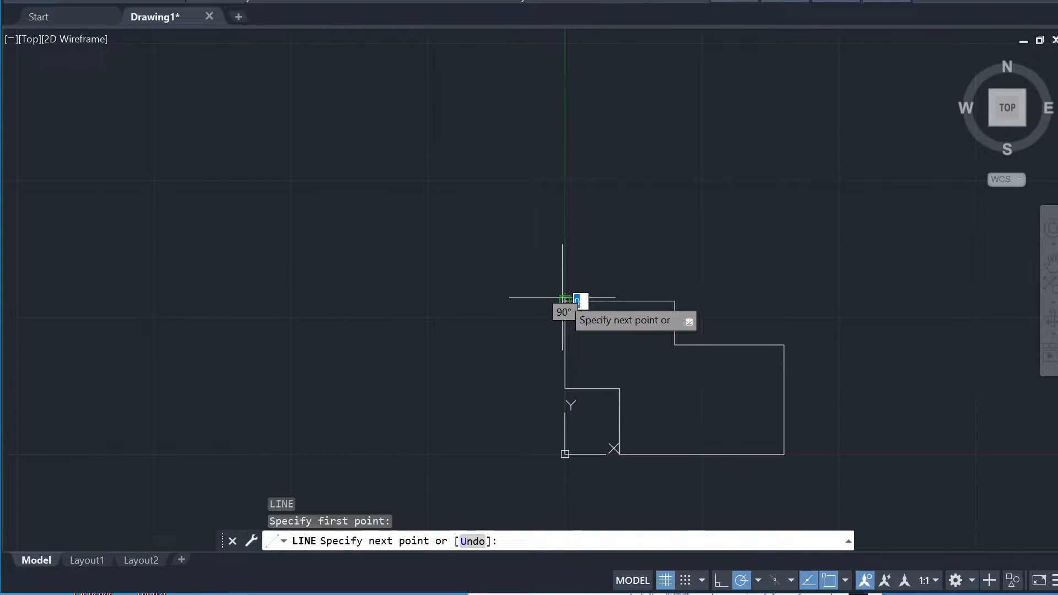
type("30")
key("Return")
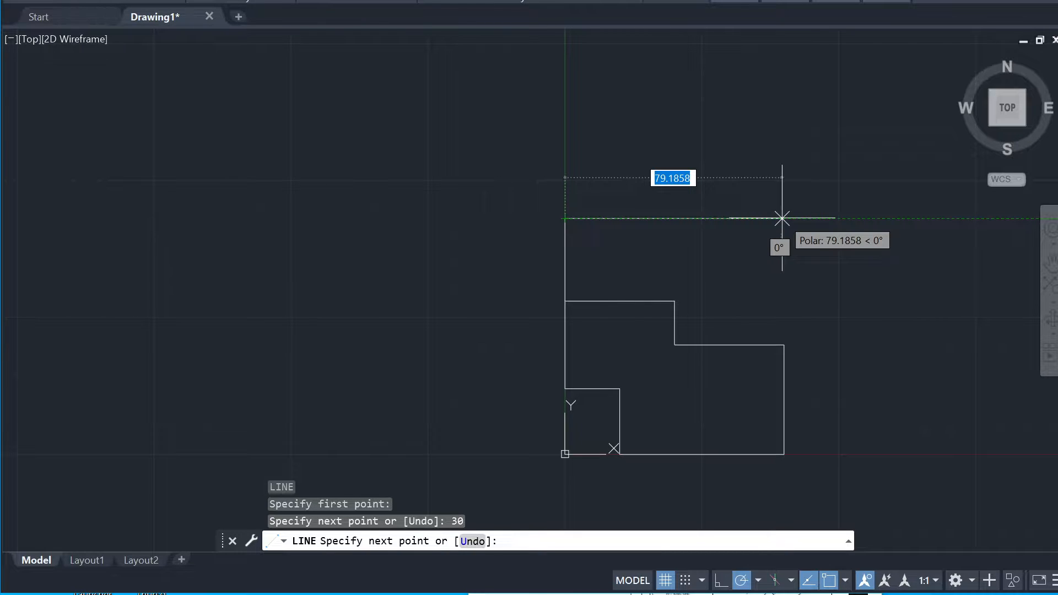
- Continue the line 80 units right and 10 units up, end it, and bring the reference drawing back on screen
type("80")
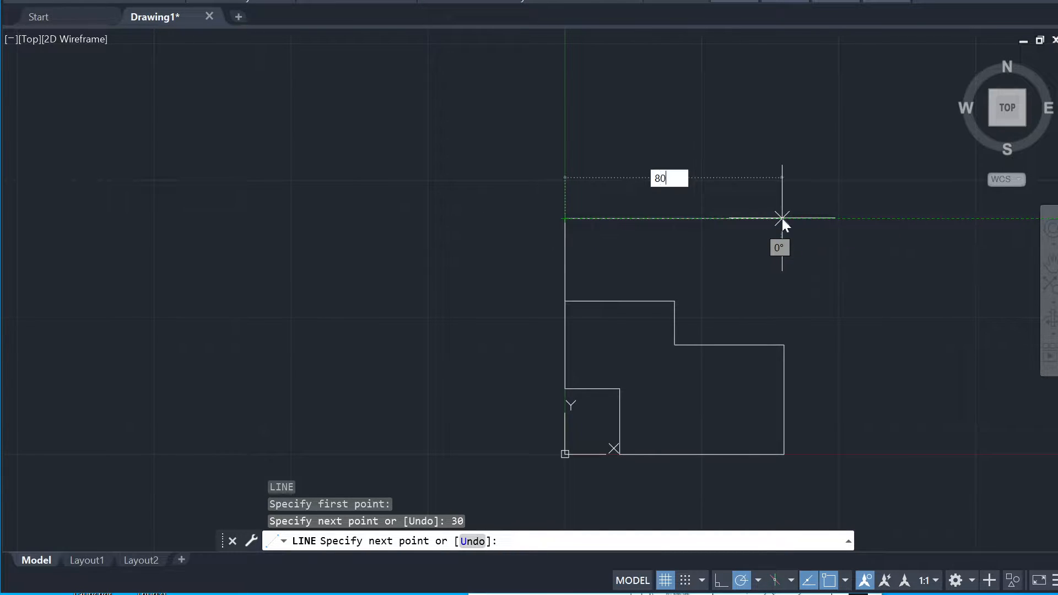
key("Return")
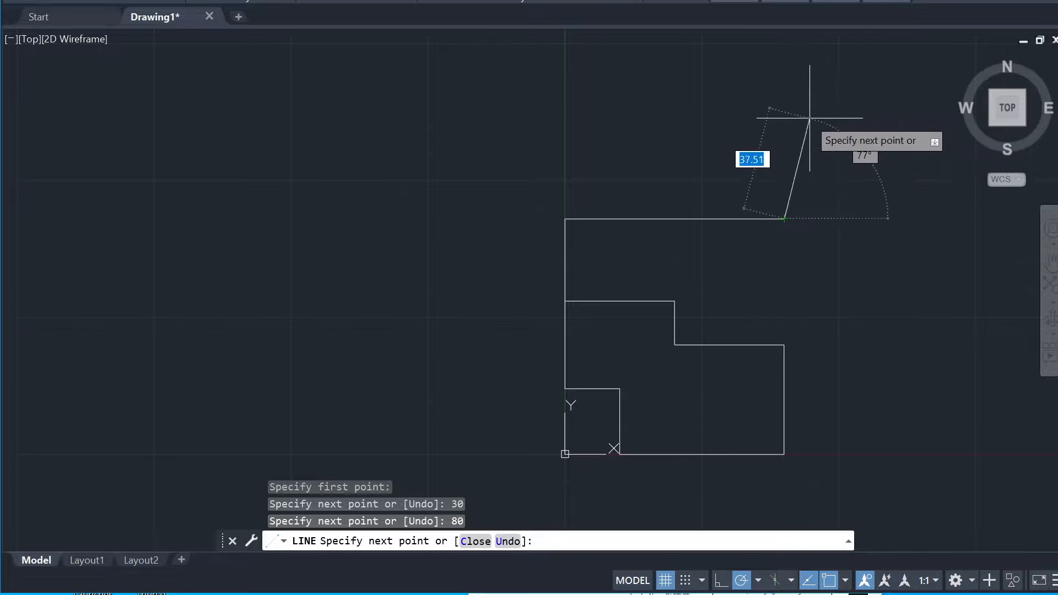
type("10")
key("Return")
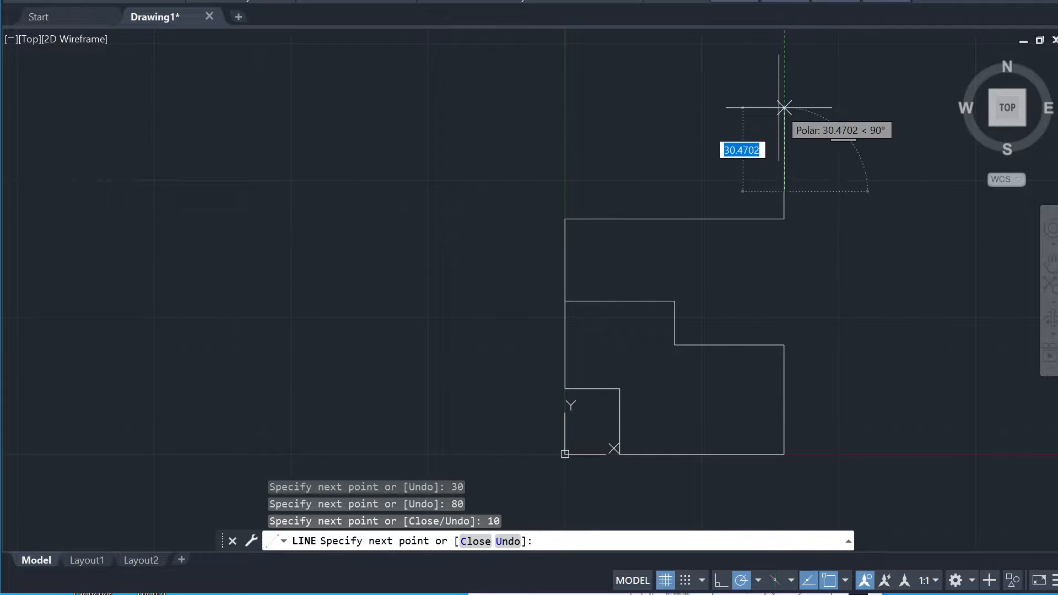
scroll(792, 199, "down", 2)
mouse_move(791, 199)
middle_mouse_down()
mouse_move(631, 188)
mouse_move(374, 302)
mouse_move(256, 310)
middle_mouse_up()
key("Escape")
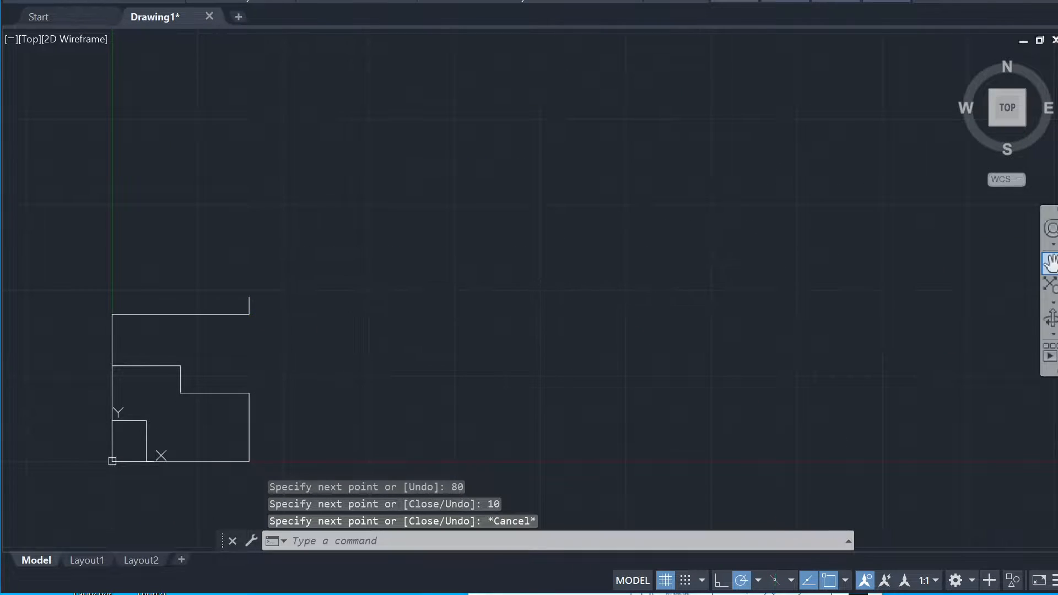
key("alt+Tab")
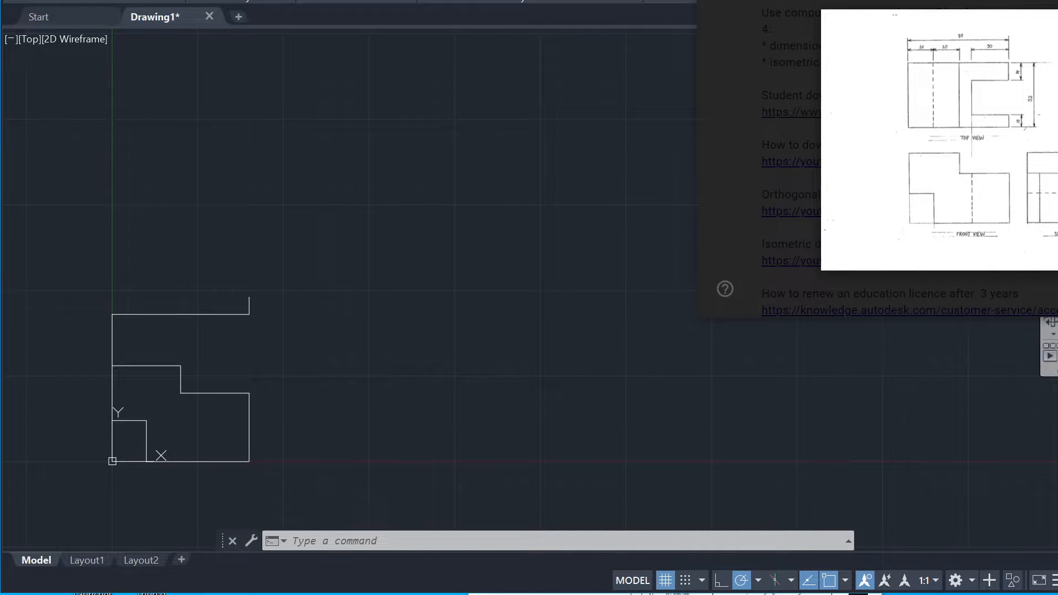
- Switch to the browser and reopen the Iso Ortho Task 4 answer image from the assignment's attachments to check the top view
left_click(461, 408)
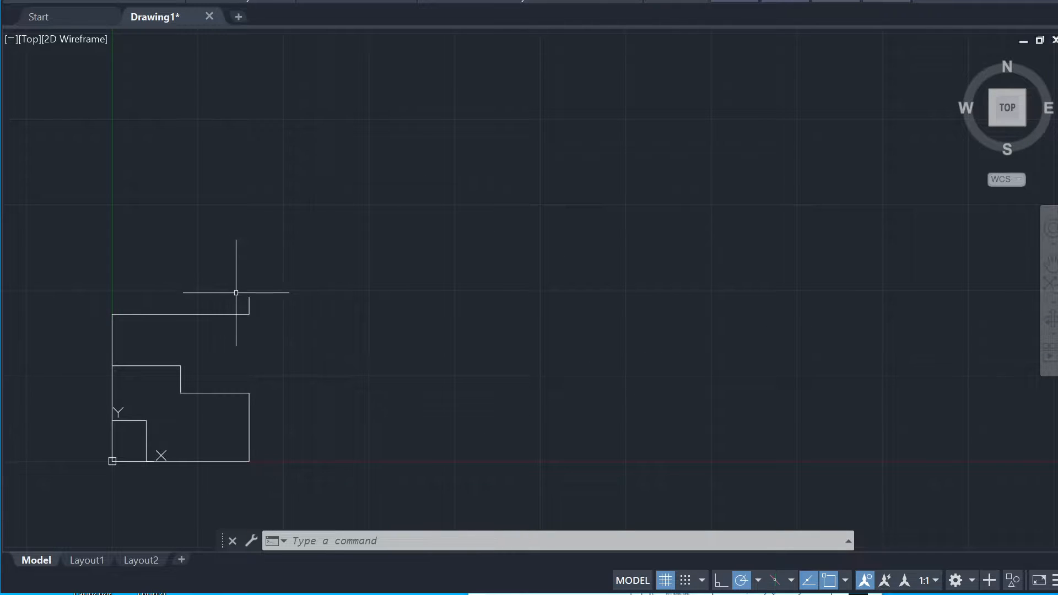
left_click(1057, 259)
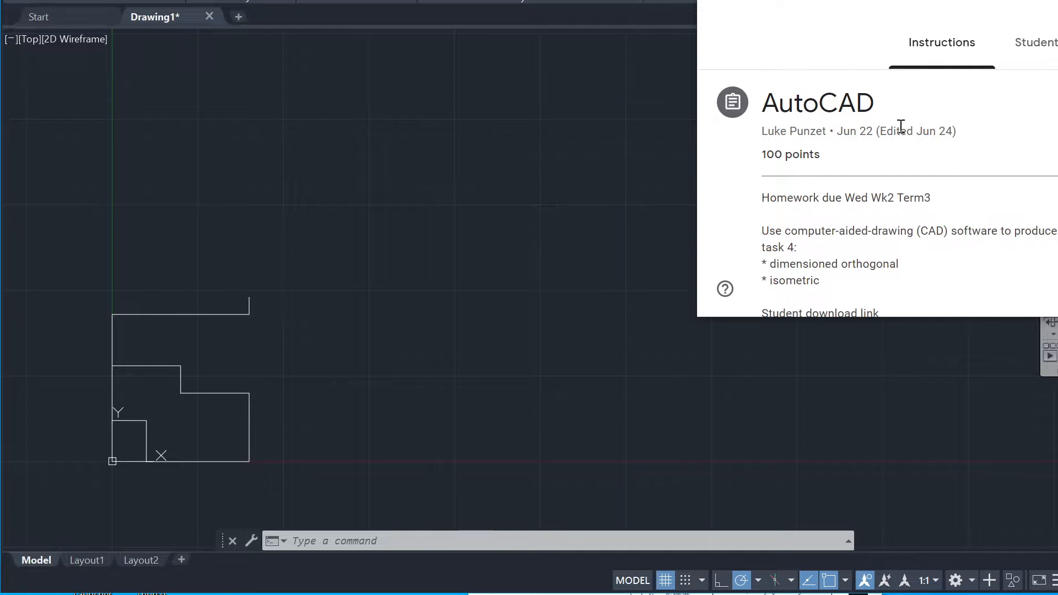
scroll(900, 126, "down", 10)
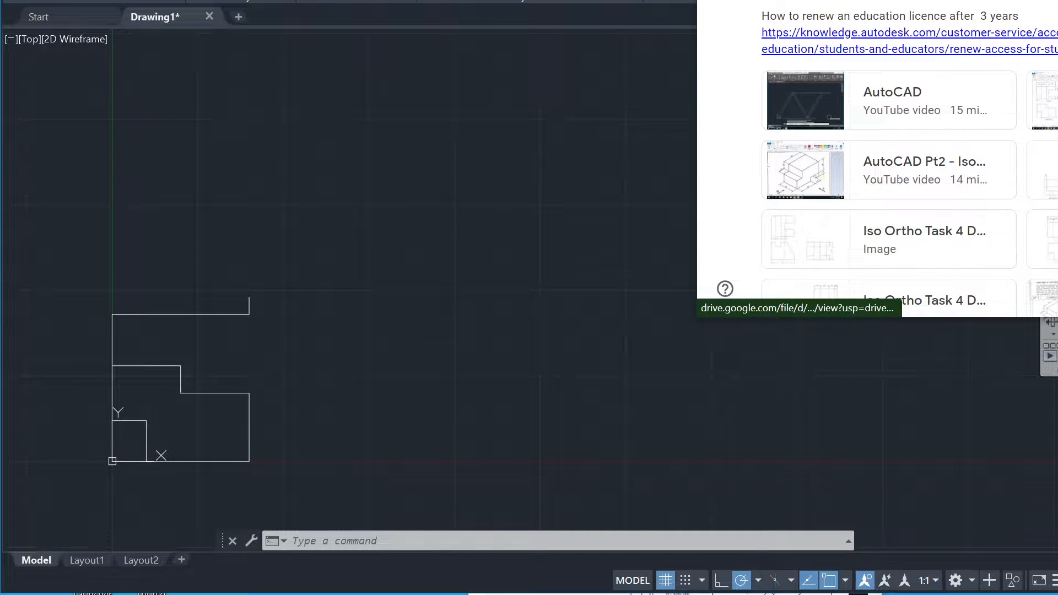
scroll(960, 253, "down", 2)
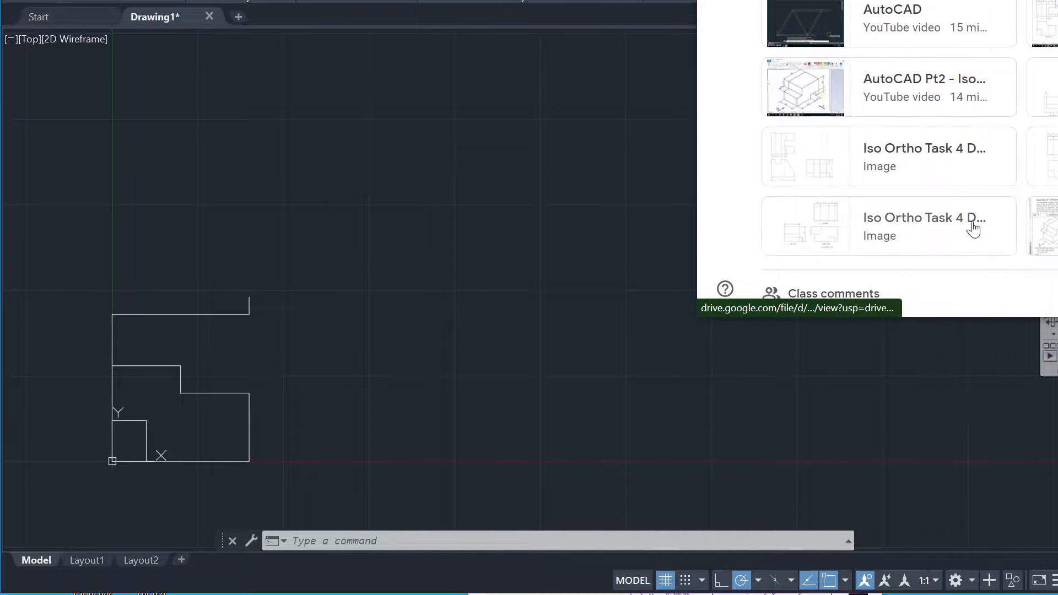
left_click(1039, 183)
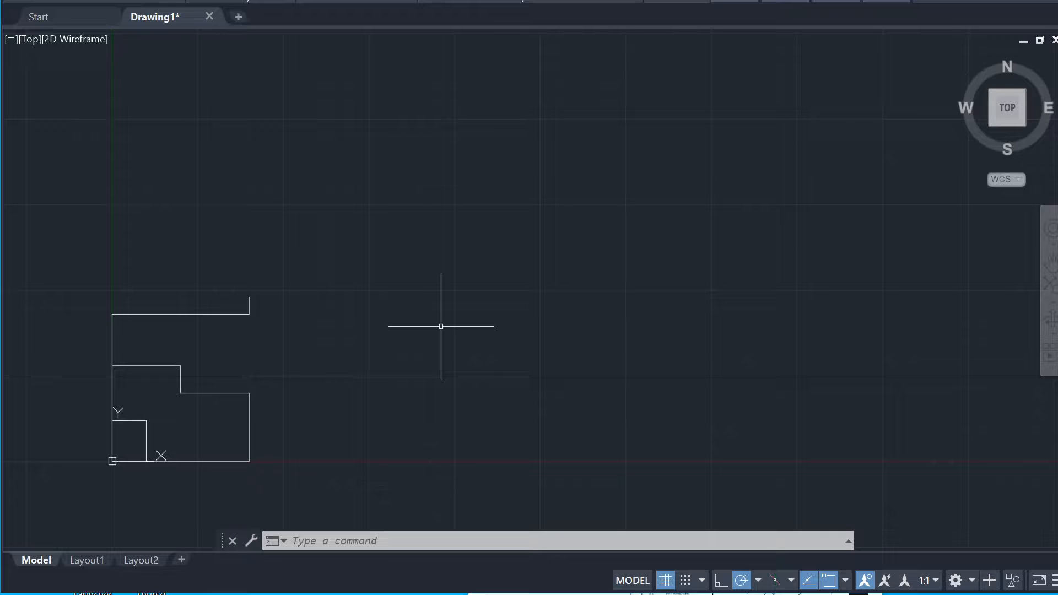
- Draw a 30-unit horizontal line leftward from the upper end of the top view's 10-unit right edge, and end the line
type("l")
key("Return")
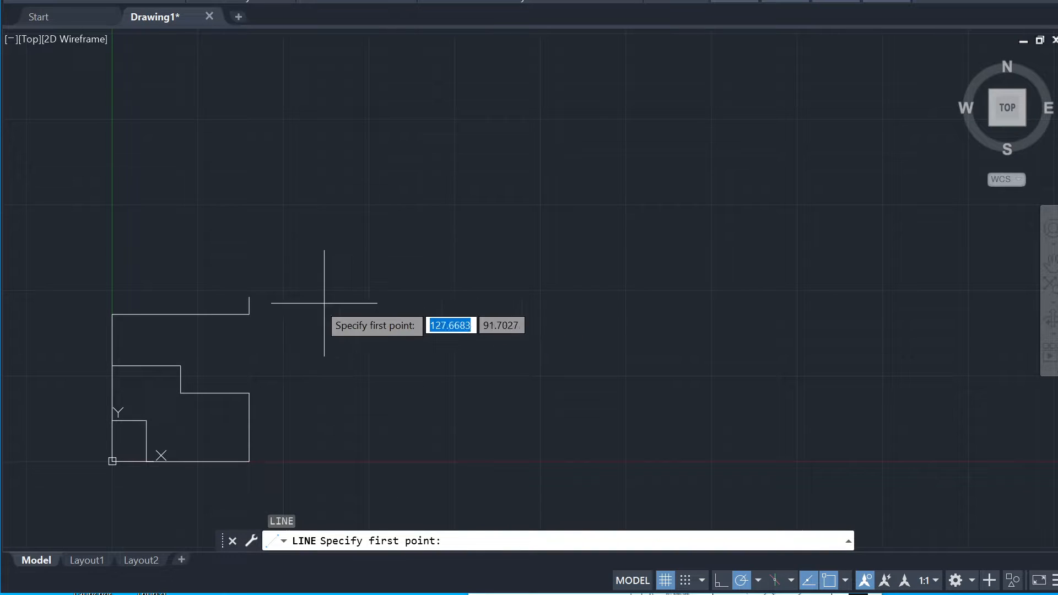
left_click(249, 297)
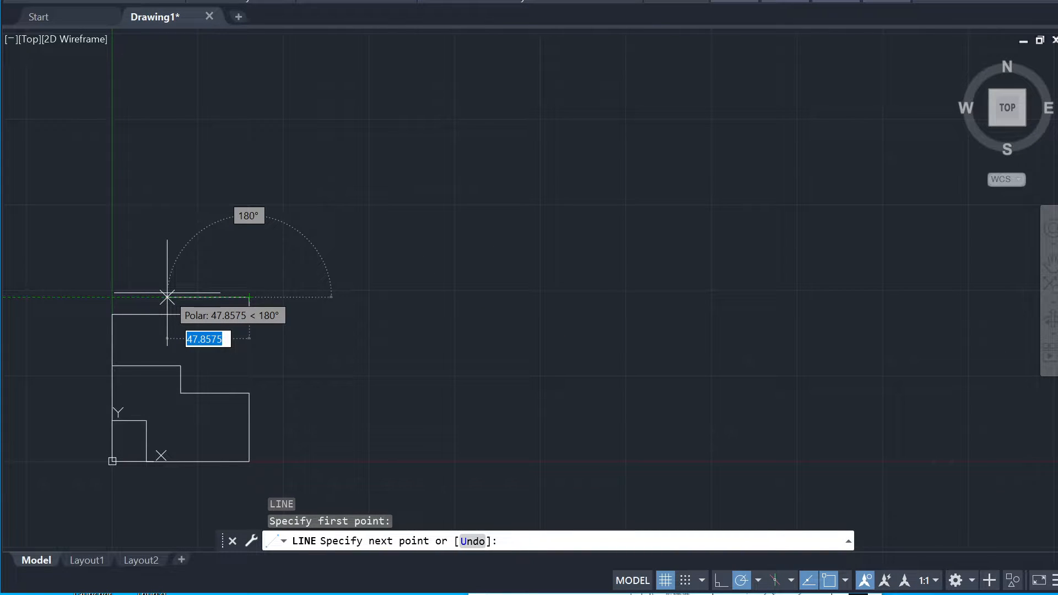
type("30")
key("Return")
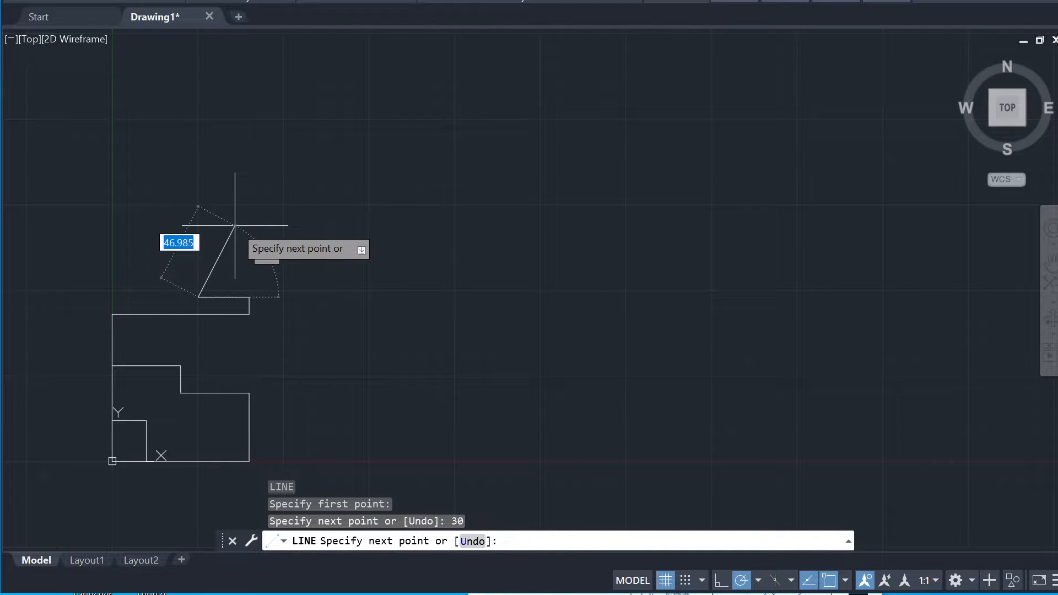
key("Escape")
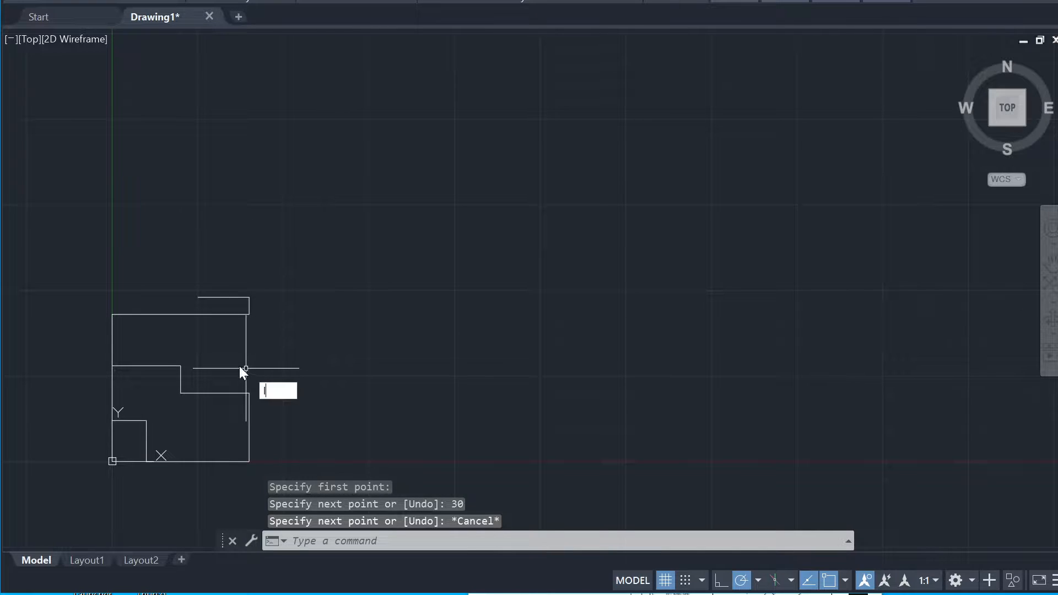
- After checking the reference image, draw the top view's outline from its lower-left corner, 52 units up and 80 units right
key("Return")
left_click(112, 314)
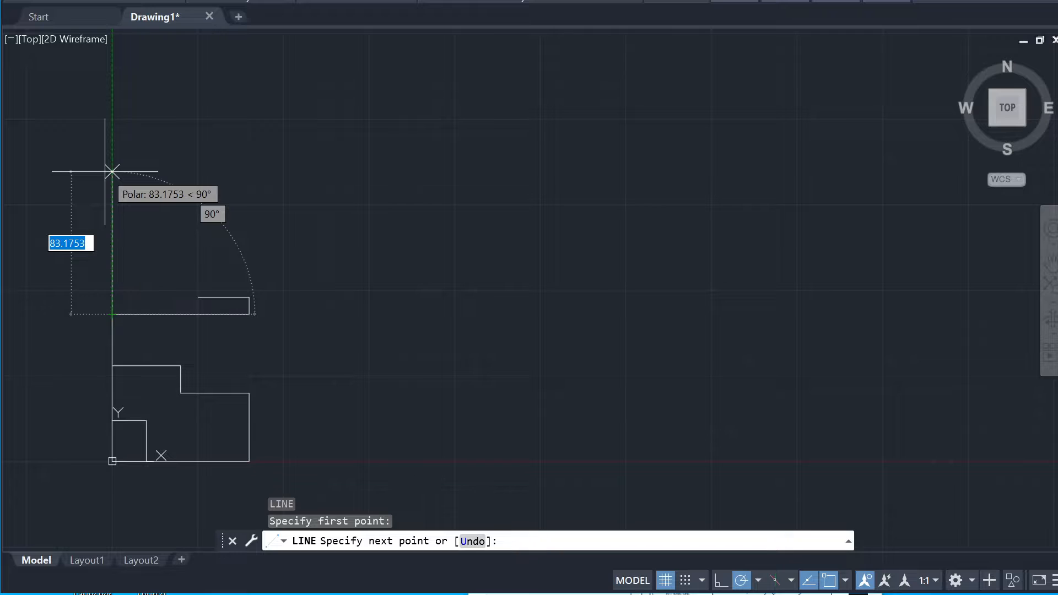
left_click_drag(1057, 0, 909, 64)
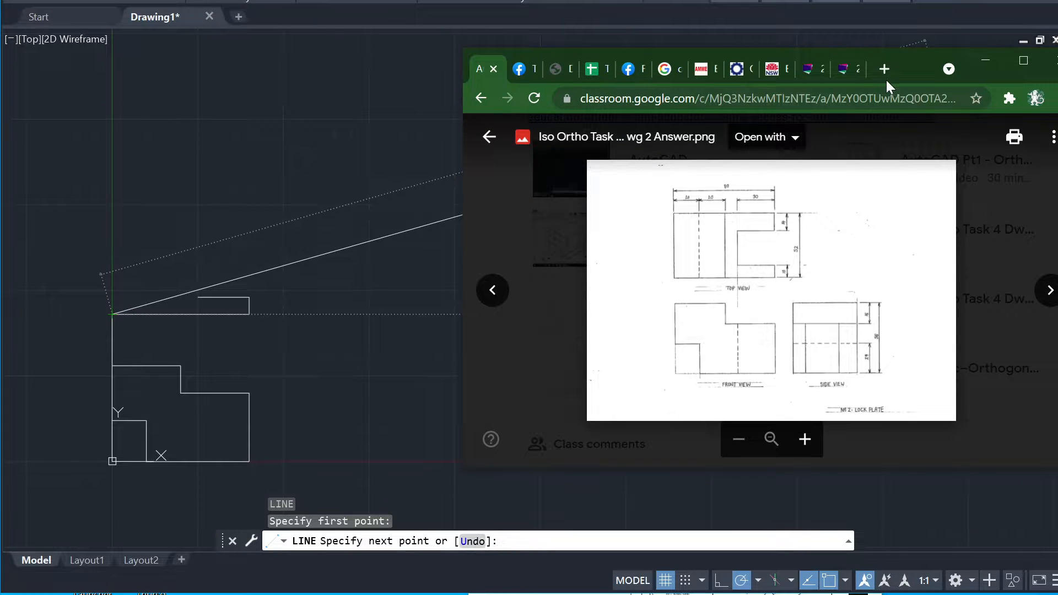
left_click_drag(905, 61, 1057, 0)
left_click(556, 311)
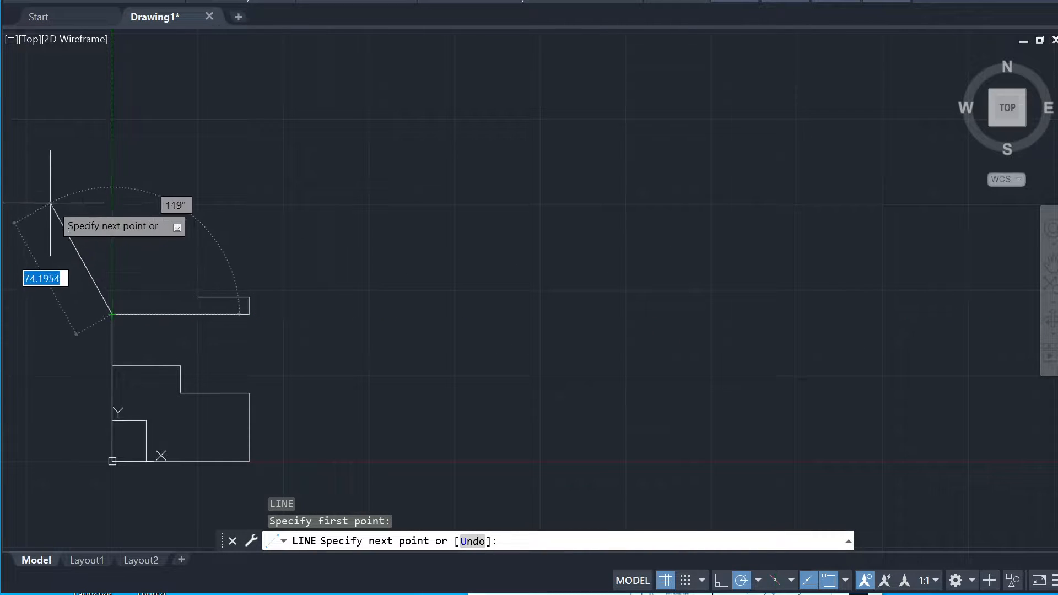
type("52")
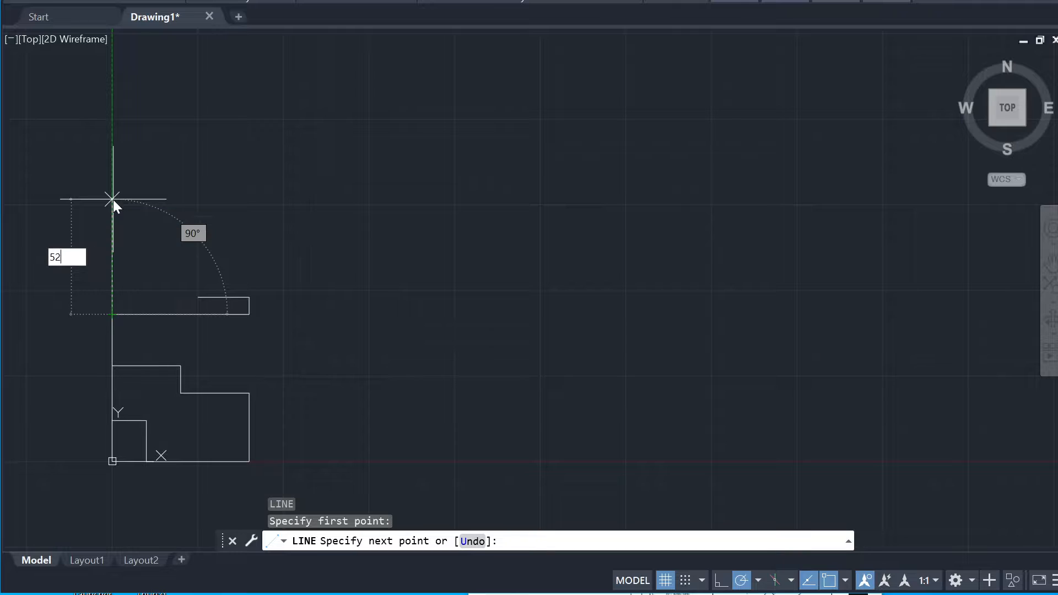
key("Return")
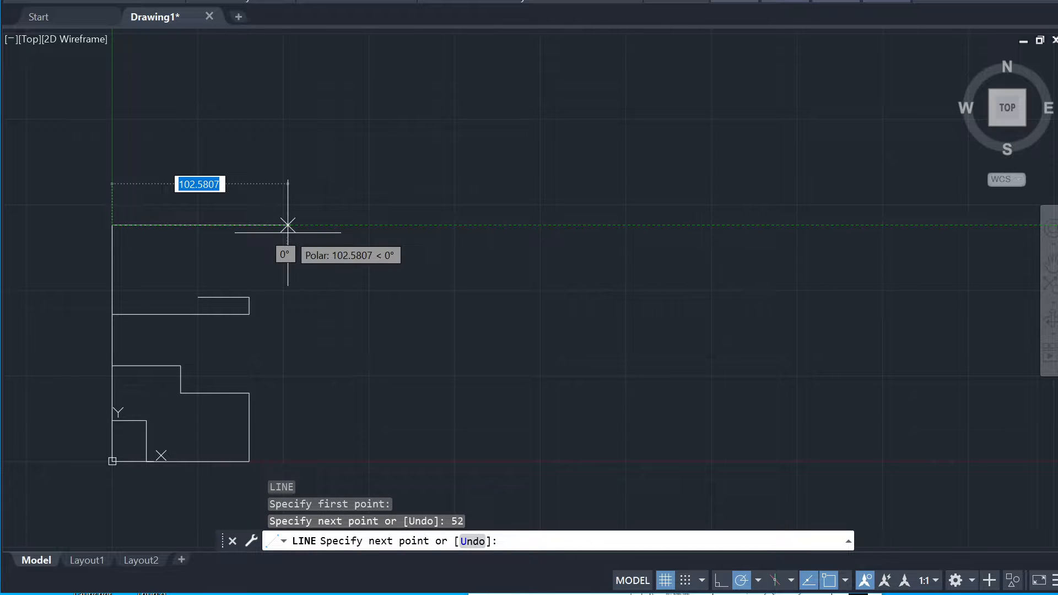
type("80")
key("Return")
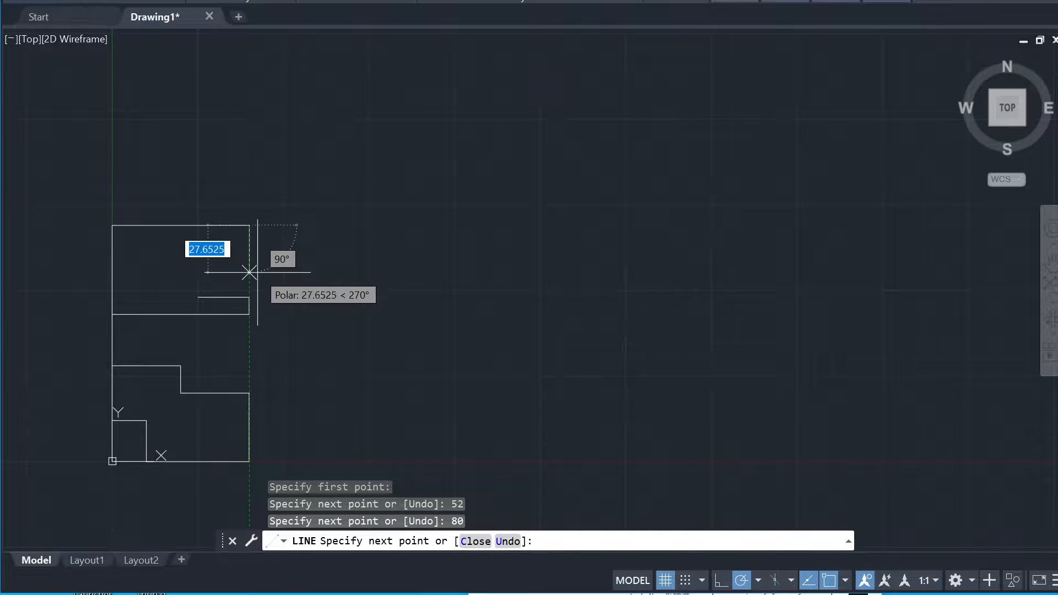
- Continue the outline 14 units down and 30 units left, close the slot down to the lower arm's inner end, and end the line
type("14")
key("Return")
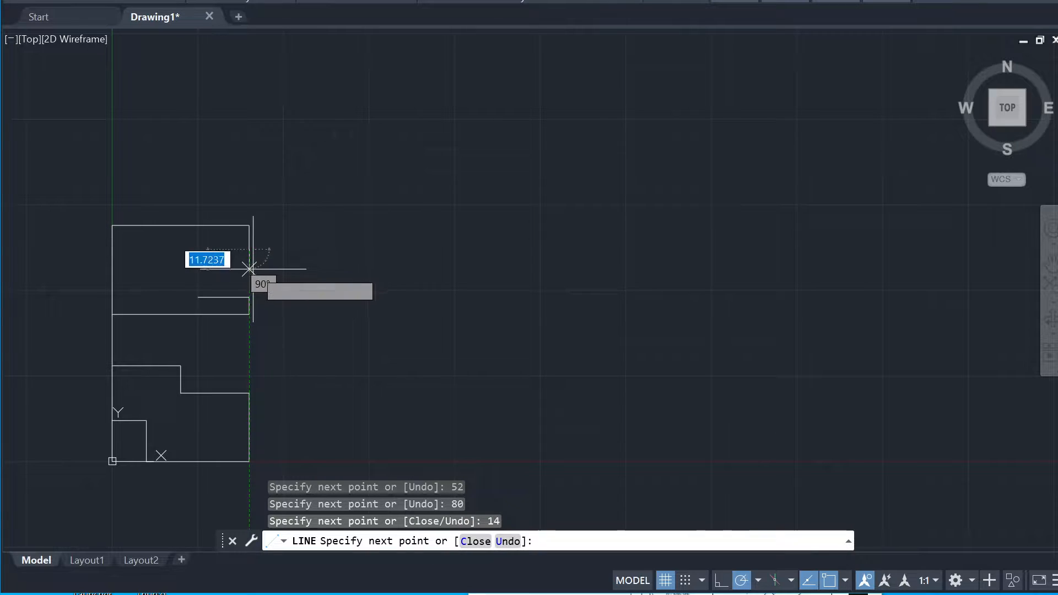
type("30")
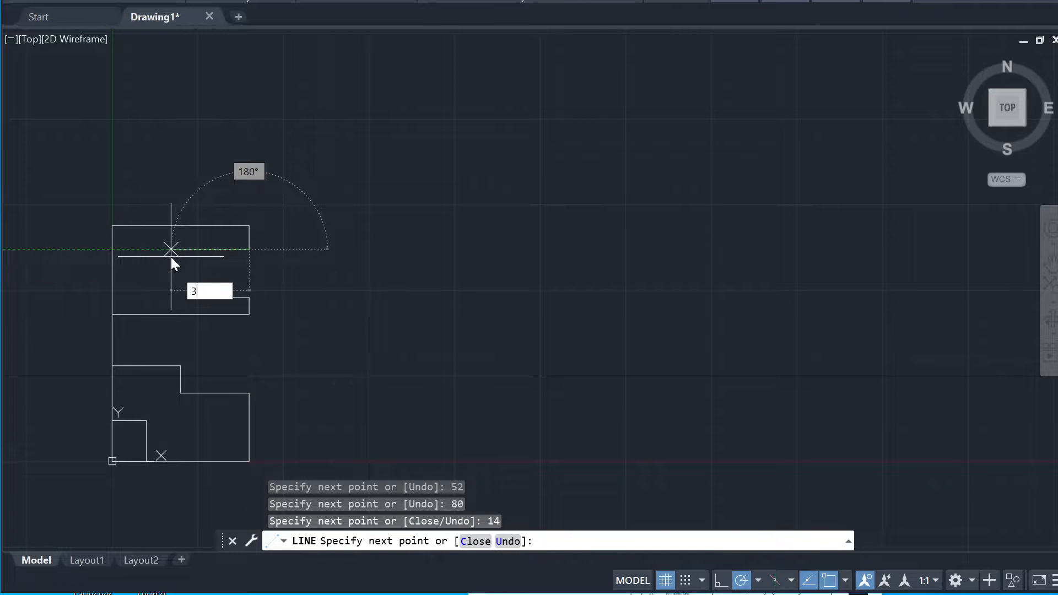
key("Return")
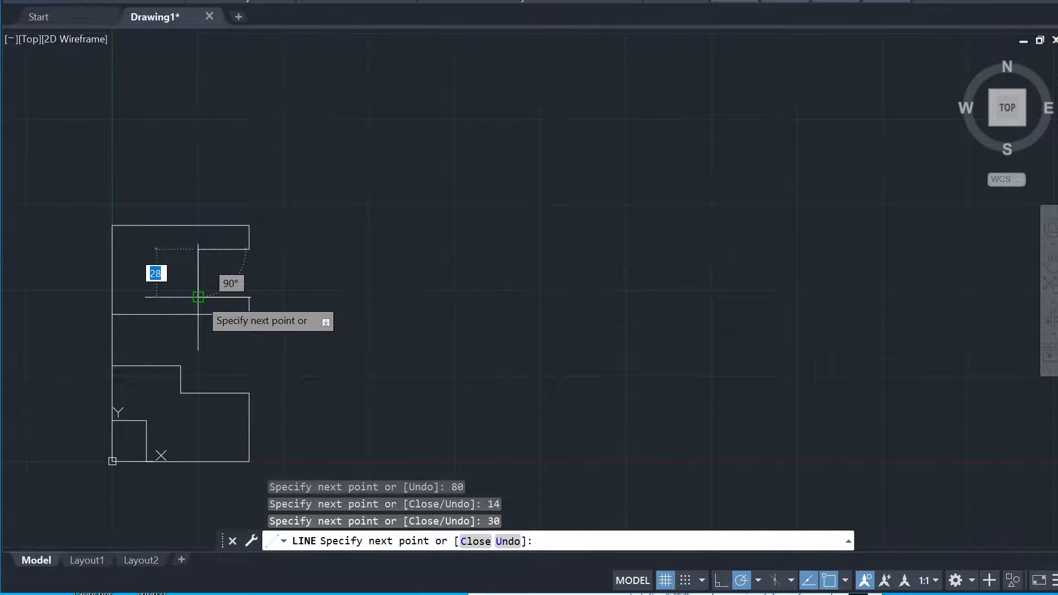
left_click(197, 297)
key("Escape")
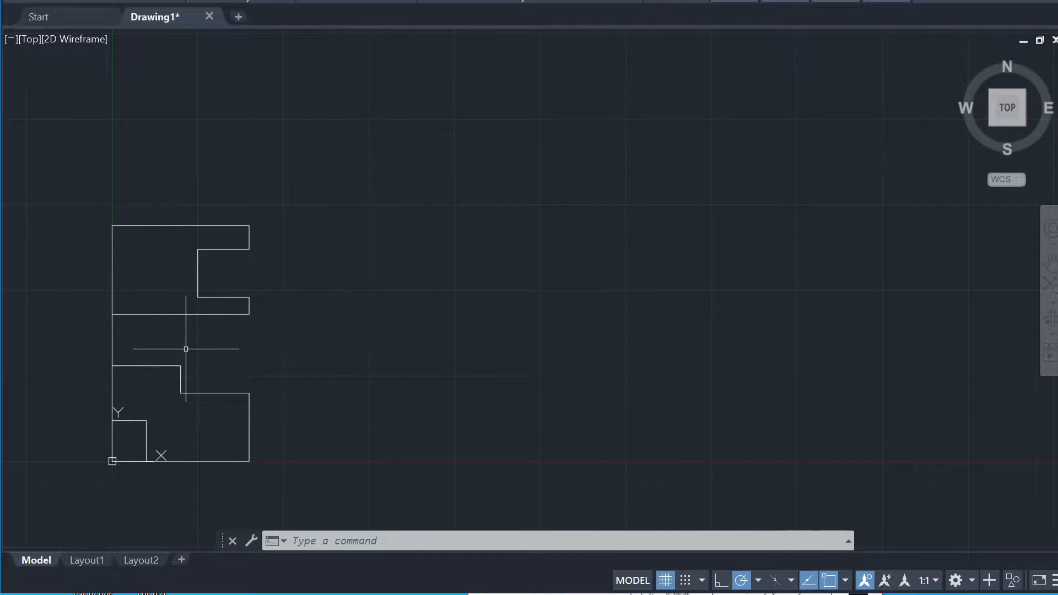
- Project a vertical line from the front view's upper step corner up through and beyond the top view
key("Return")
left_click(181, 366)
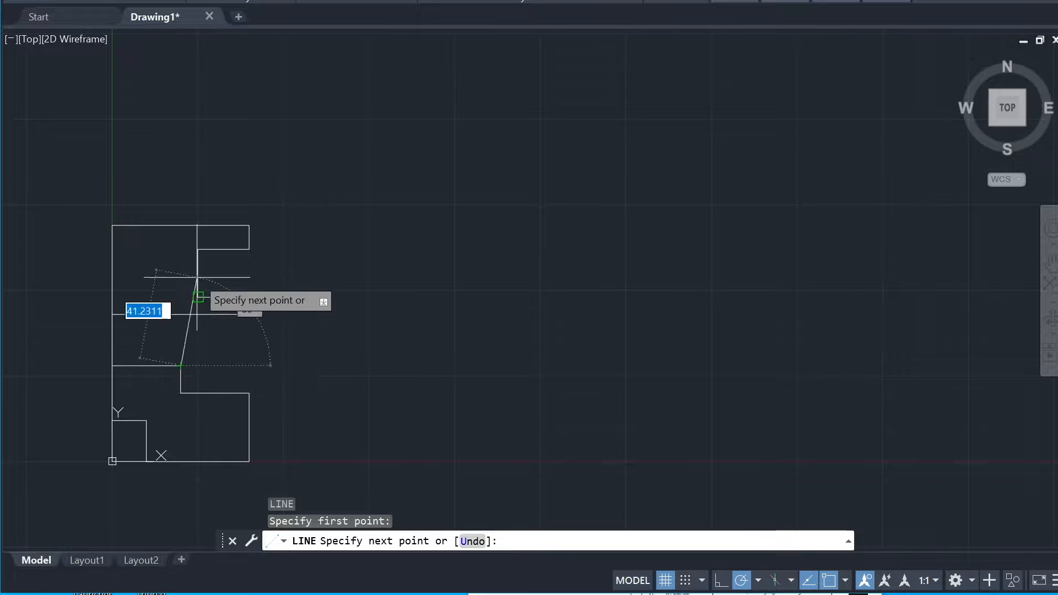
left_click(180, 195)
key("Return")
- Trim the projection line above the top view and between the views, plus the left spacing line joining the two views
type("t")
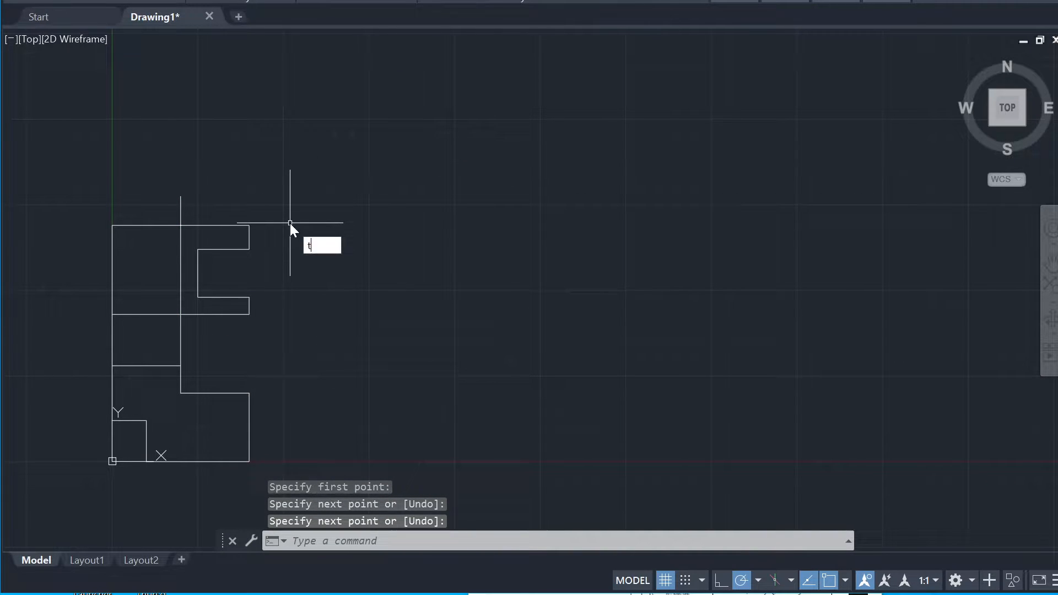
type("r")
key("Return")
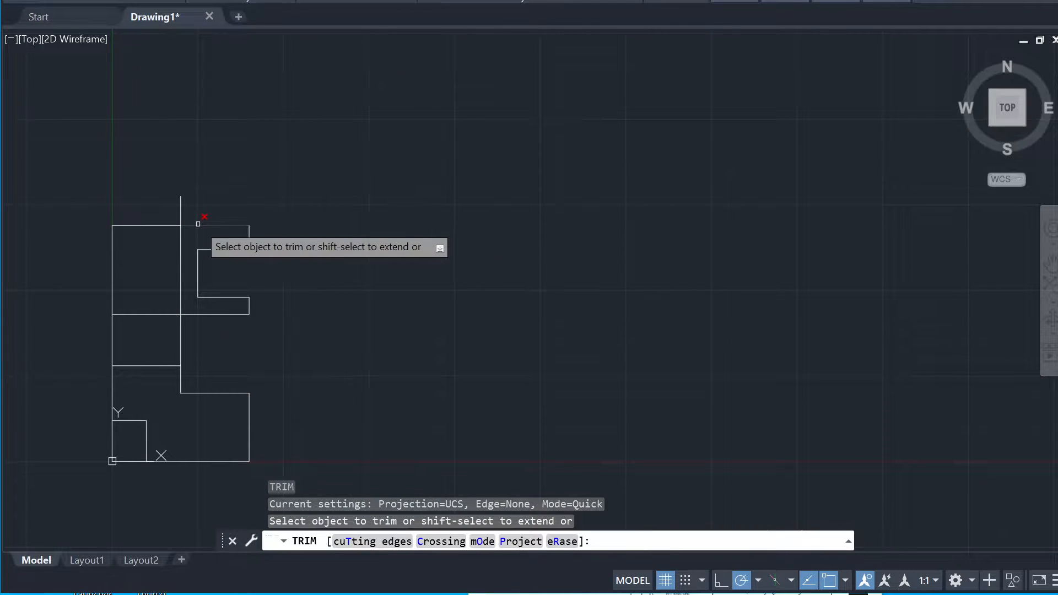
left_click(180, 215)
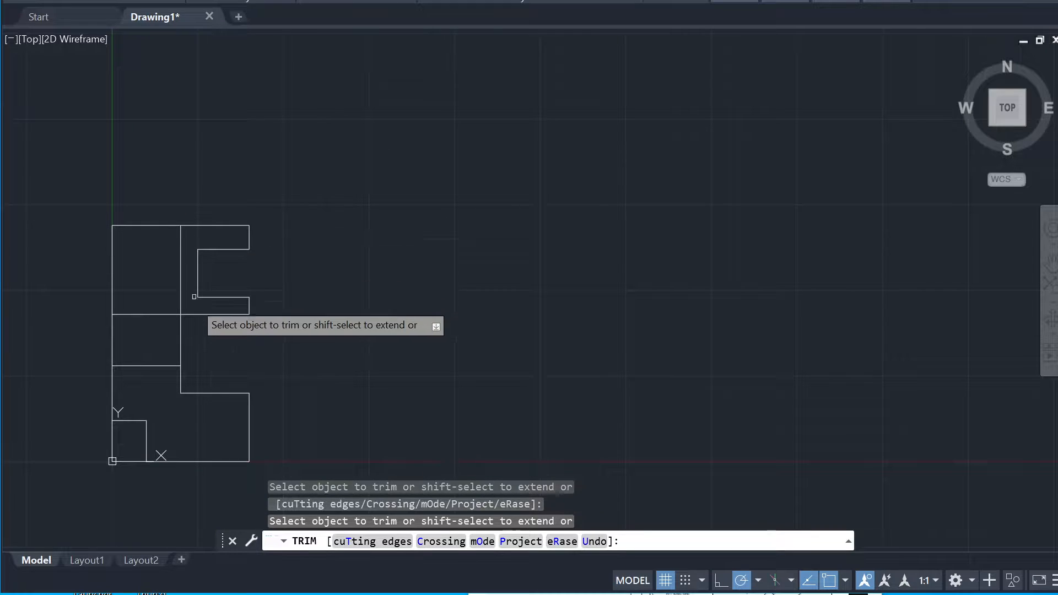
left_click(181, 348)
left_click(108, 332)
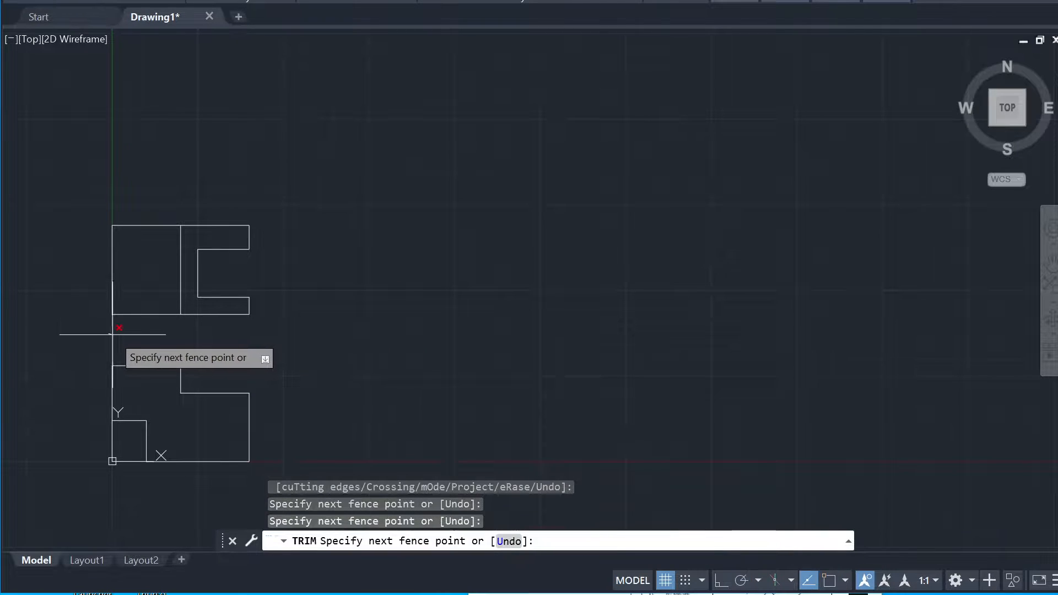
left_click(115, 334)
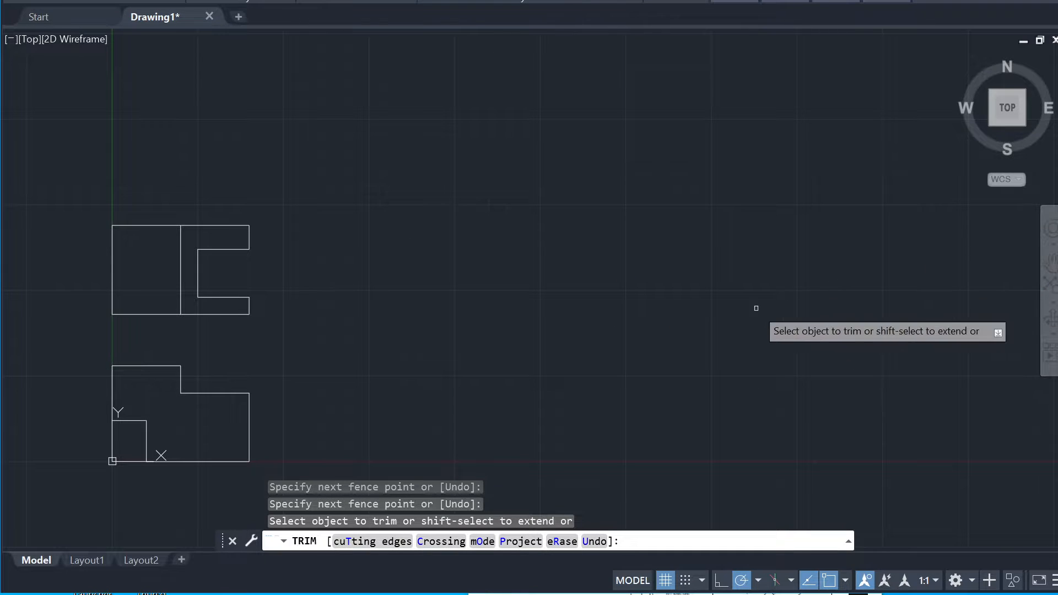
key("Escape")
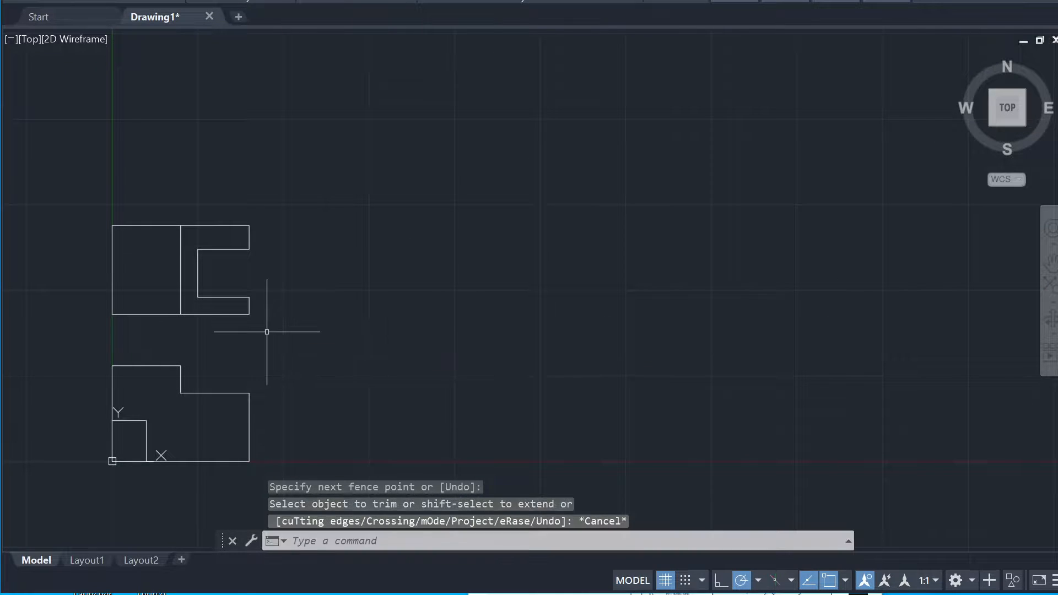
- Project a vertical line from the top view slot's lower inner corner down to the front view's bottom edge
type("l")
key("Return")
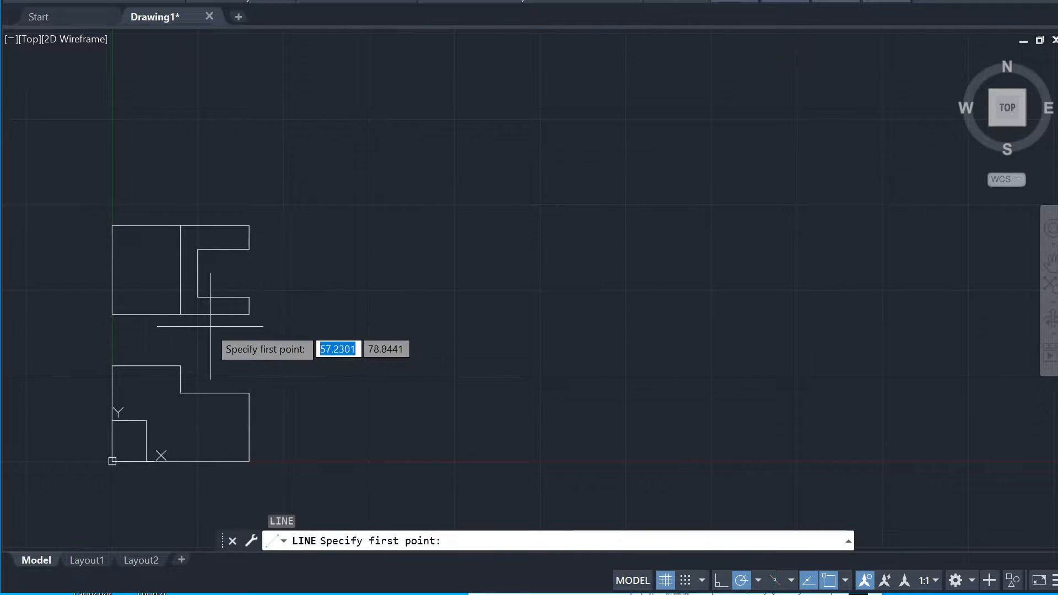
left_click(197, 297)
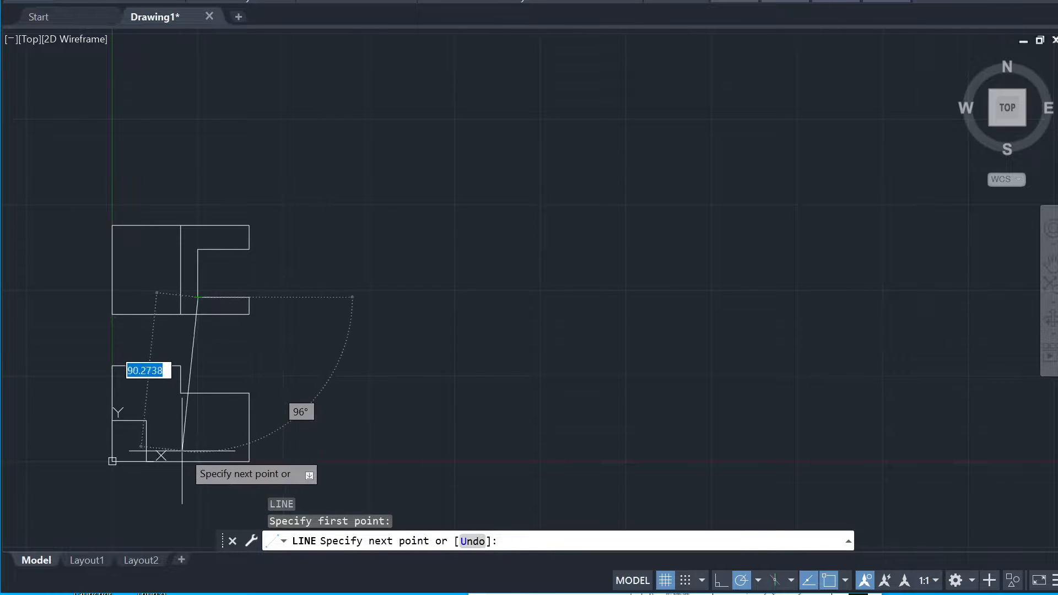
left_click(198, 461)
key("Return")
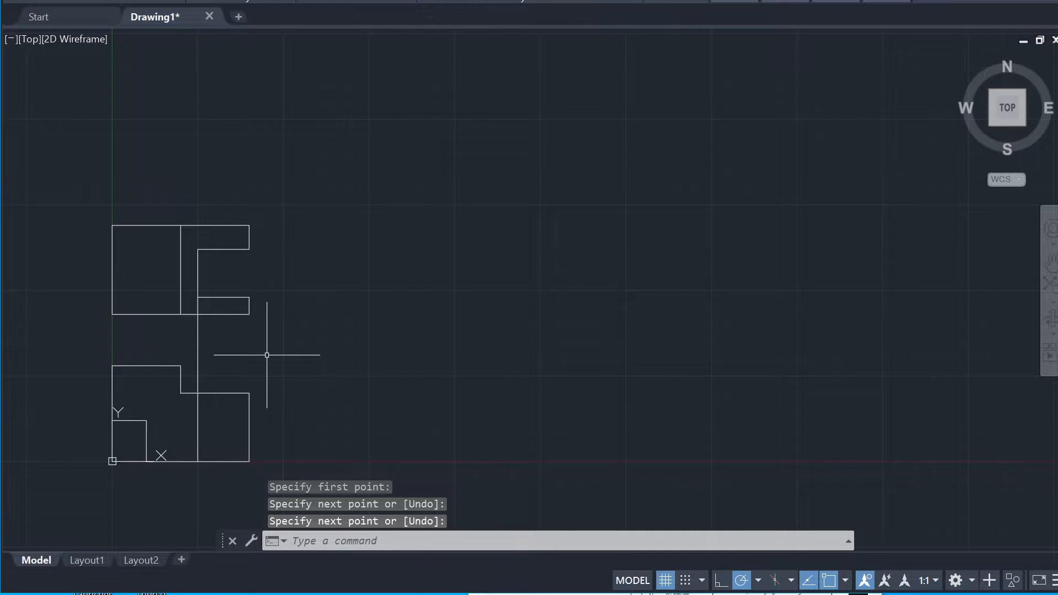
- Trim the slot projection line between the two views and inside the top view's lower arm
type("tr")
key("Return")
left_click(199, 337)
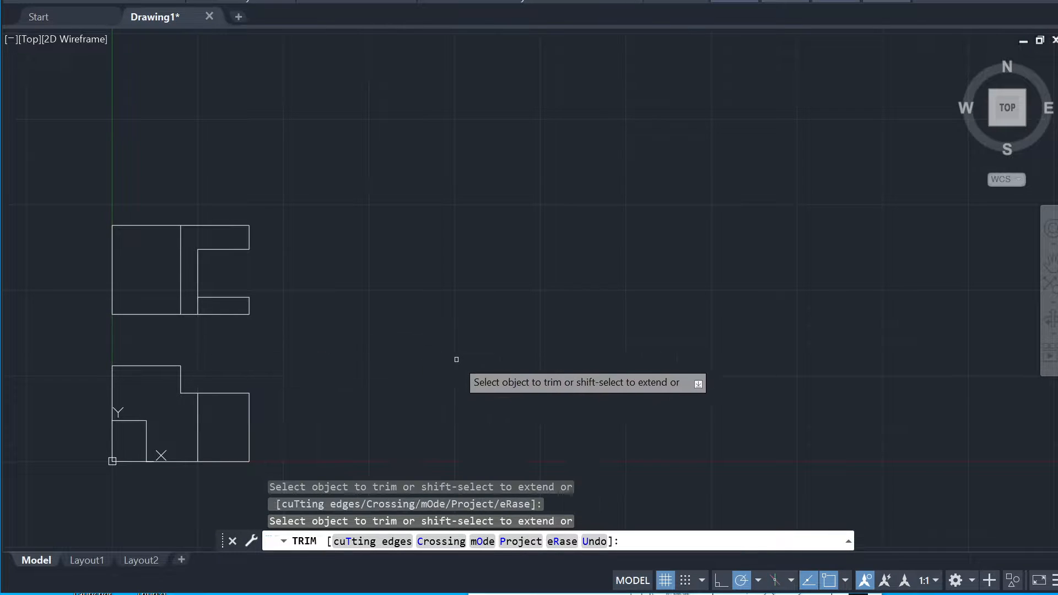
left_click(197, 306)
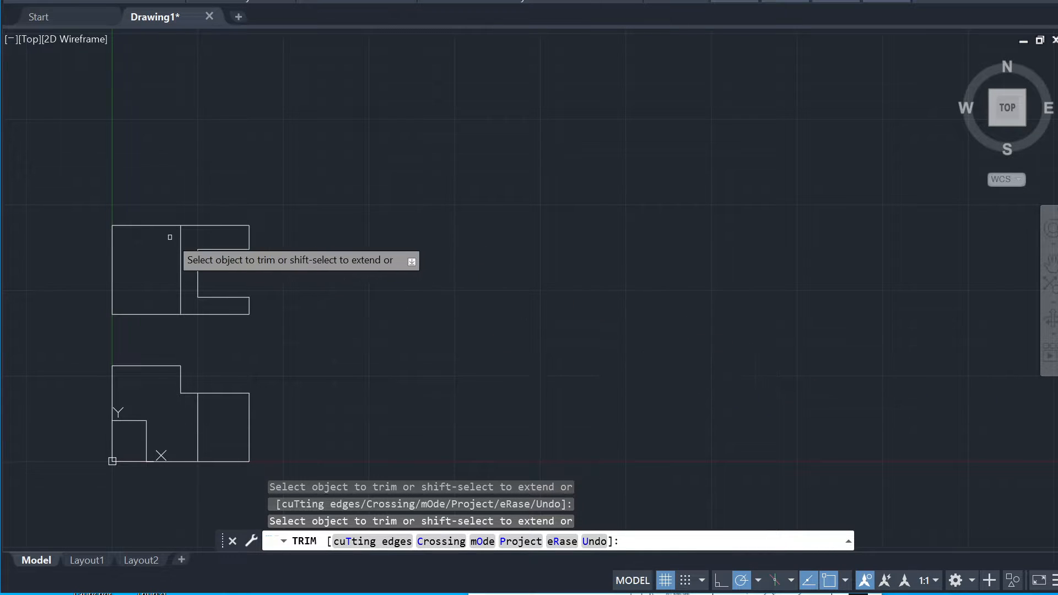
key("Escape")
- Erase the vertical step line inside the top view
left_click(186, 281)
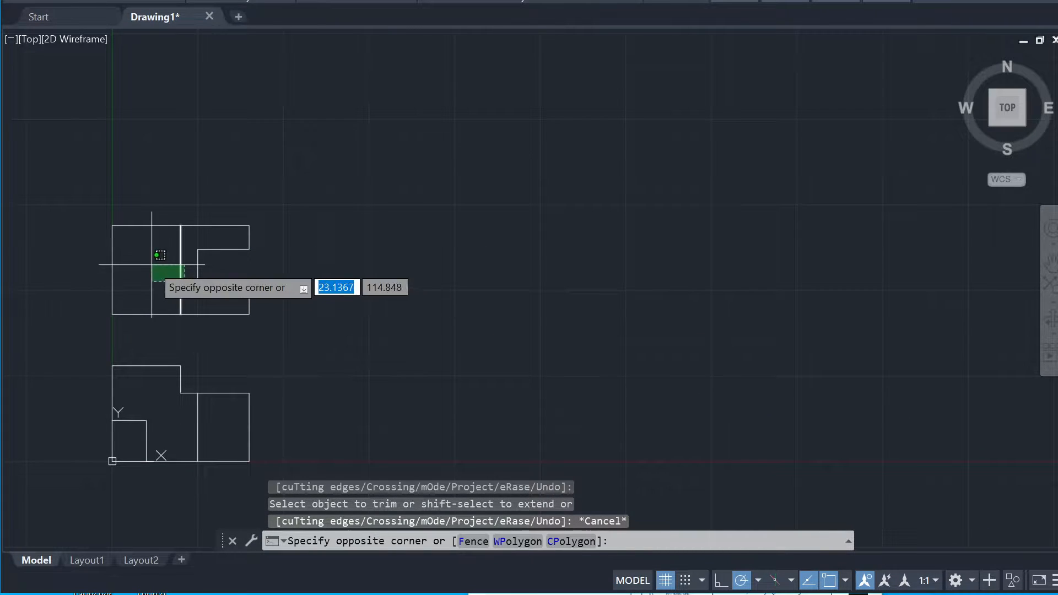
left_click(165, 267)
key("Return")
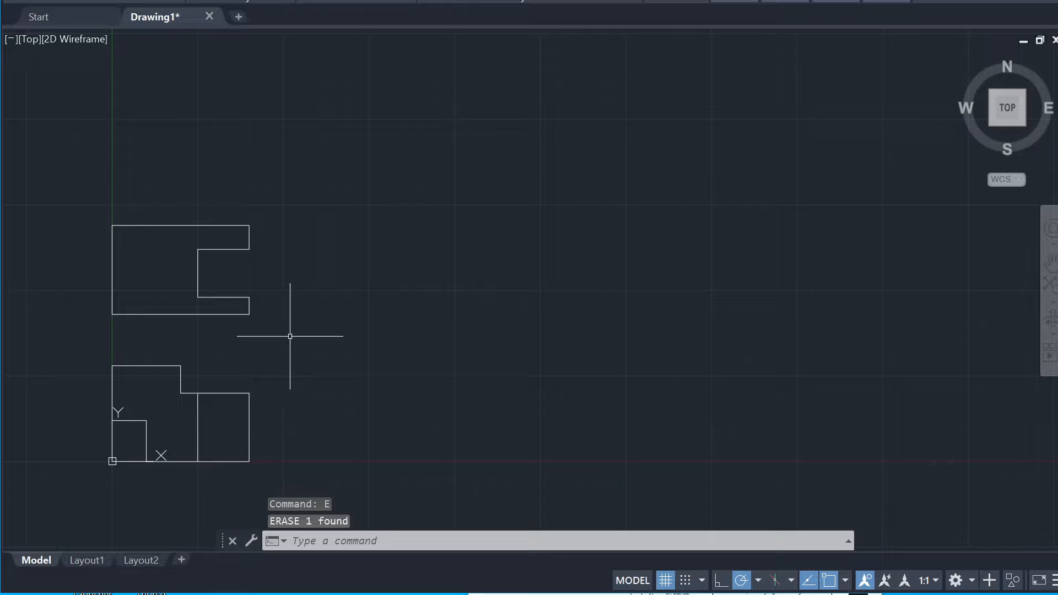
type("o")
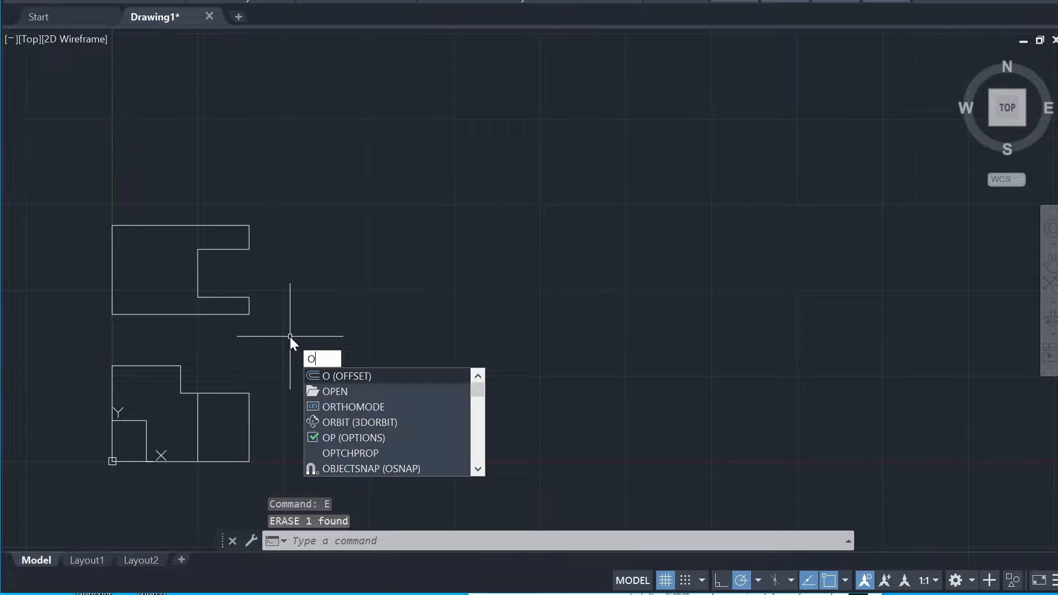
left_click(377, 373)
left_click(122, 270)
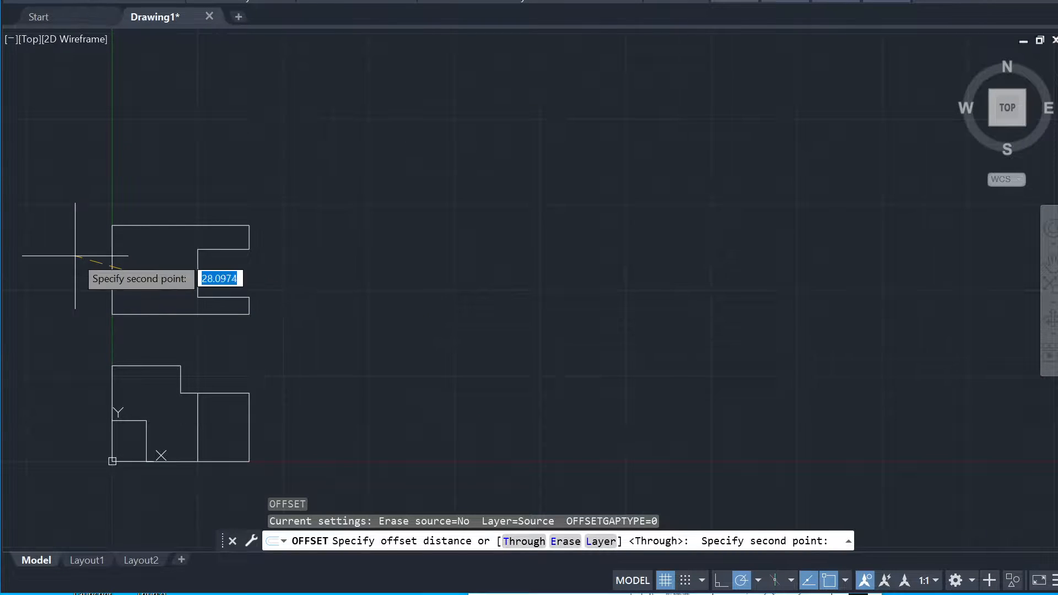
left_click(75, 255)
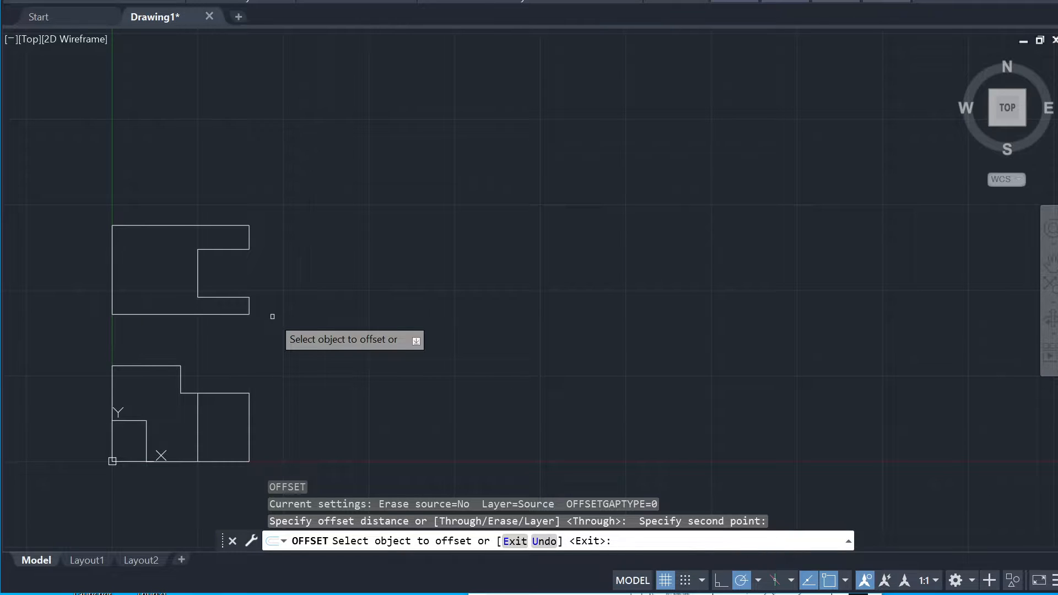
key("Return")
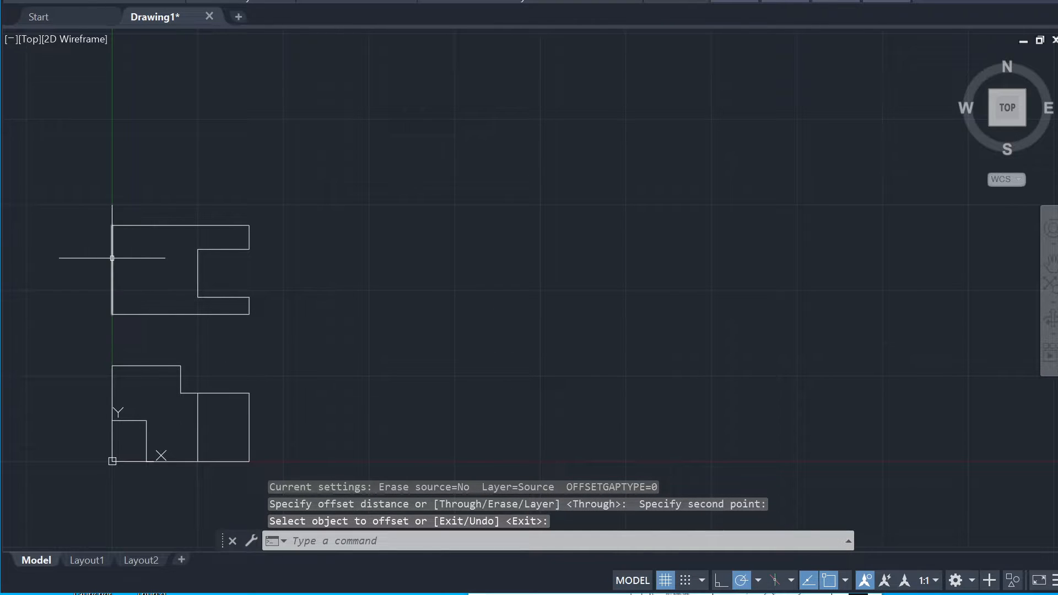
- Offset the top view's left edge 40 units inward to add the vertical step line
left_click(112, 226)
key("Return")
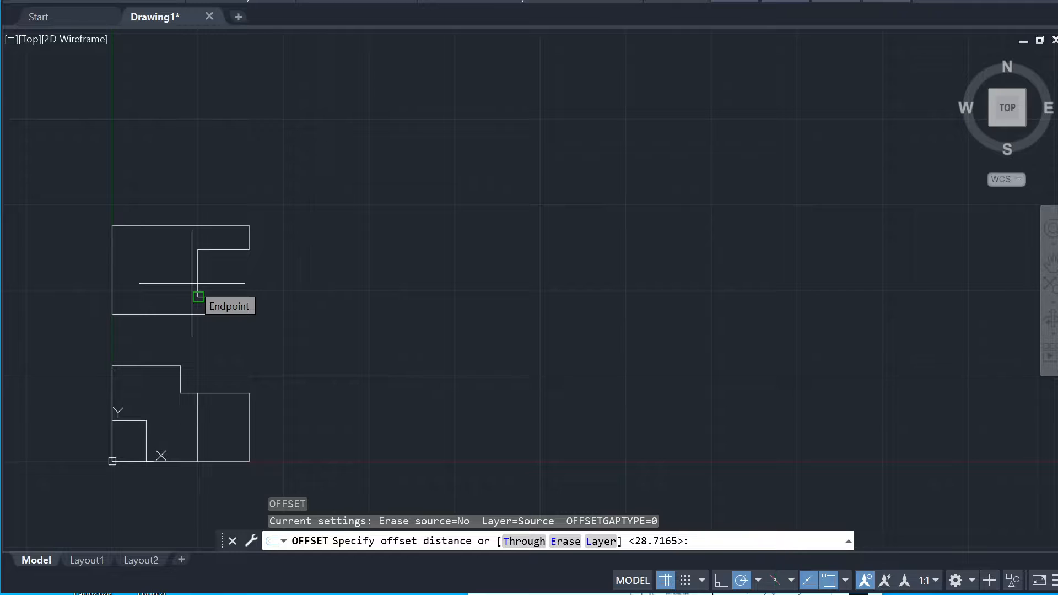
type("40")
key("Return")
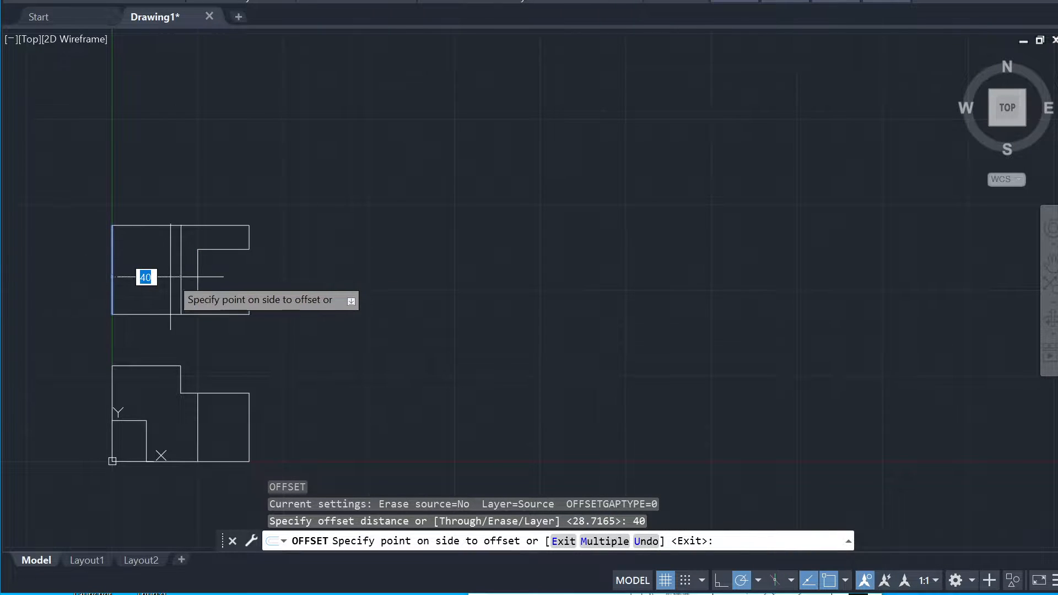
left_click(143, 276)
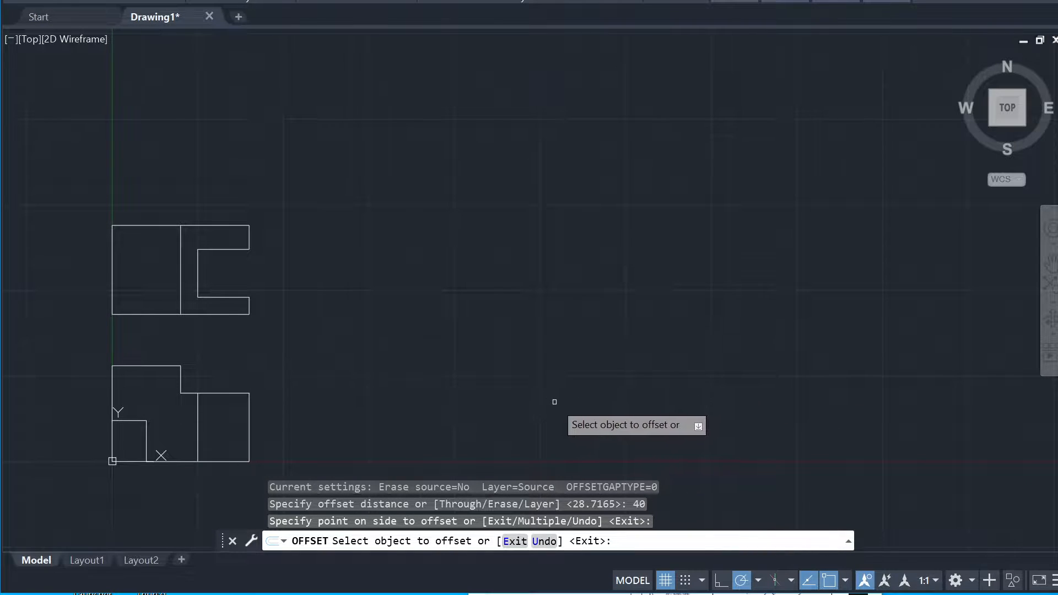
type("l")
key("Return")
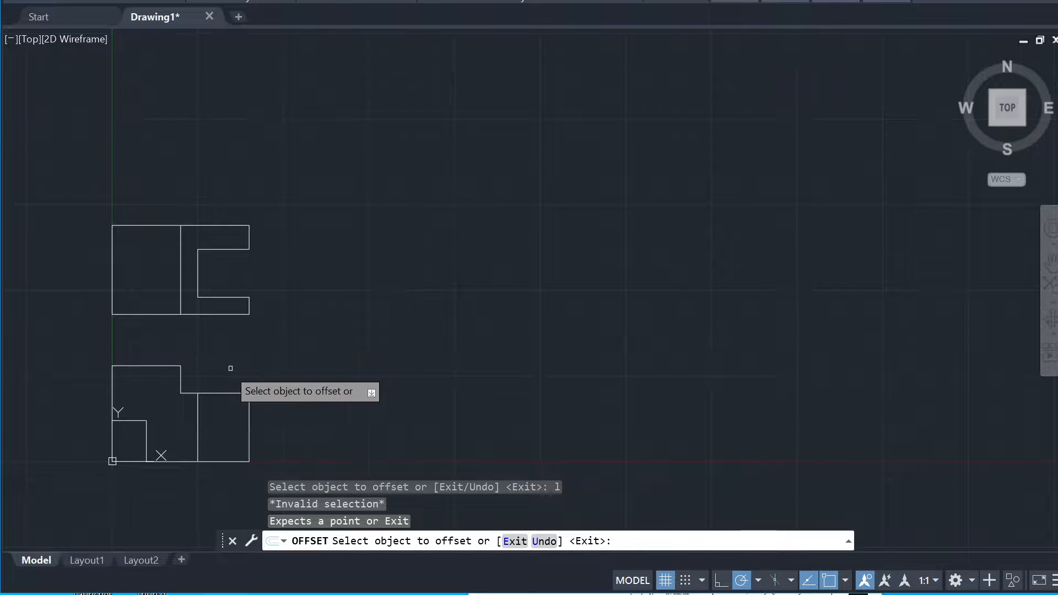
key("Escape")
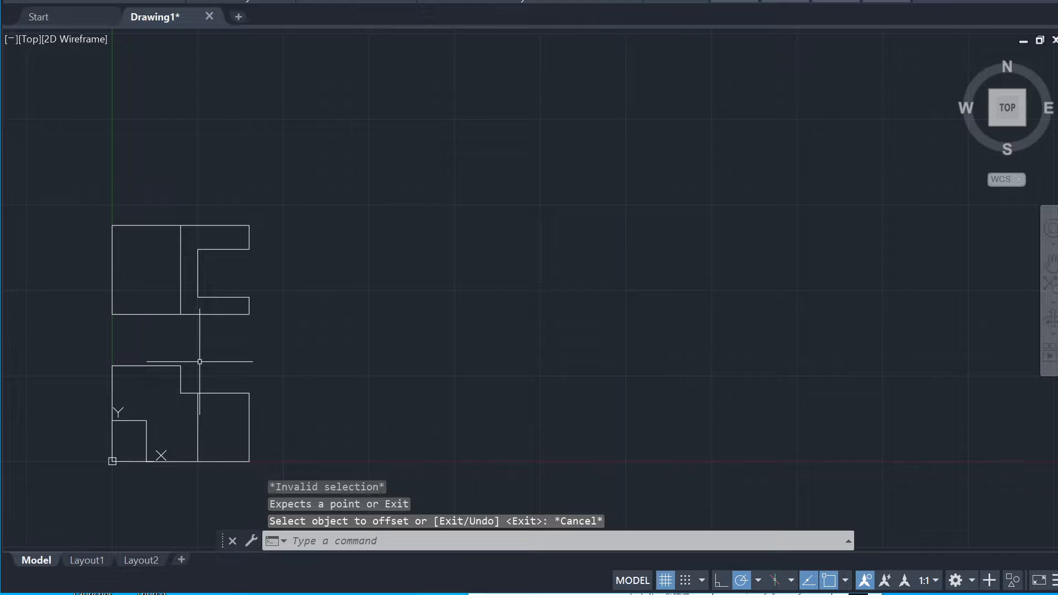
- Draw a horizontal line about 59 units long rightward from the right end of the front view's top edge
type("l")
key("Return")
left_click(181, 365)
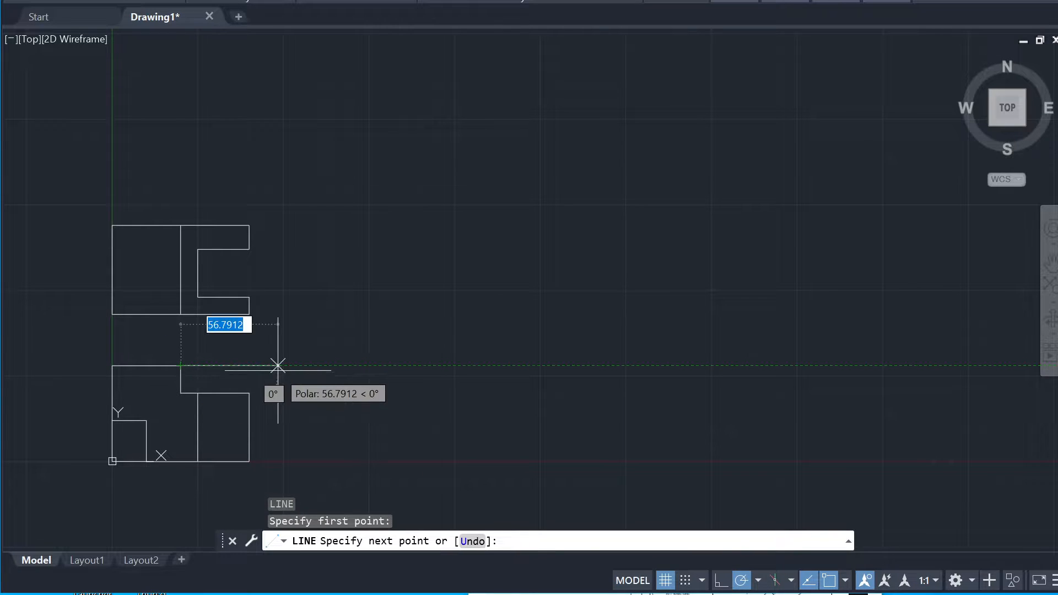
left_click(281, 365)
key("Return")
- Draw a line from the top view's lower right corner down to the front view's top projection line, continuing 200 units at 45°
key("Return")
left_click(249, 314)
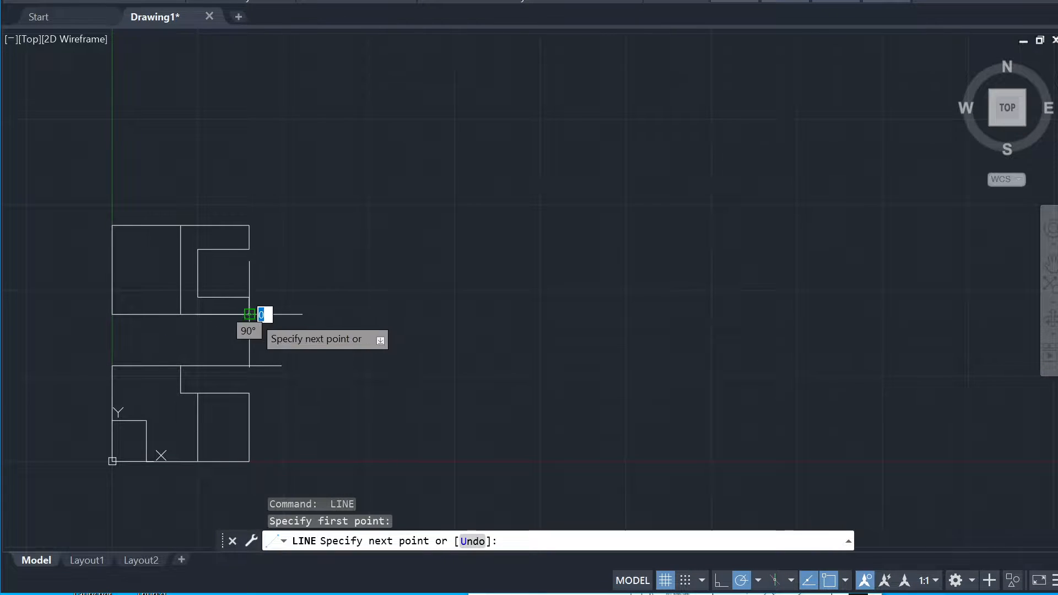
left_click(249, 365)
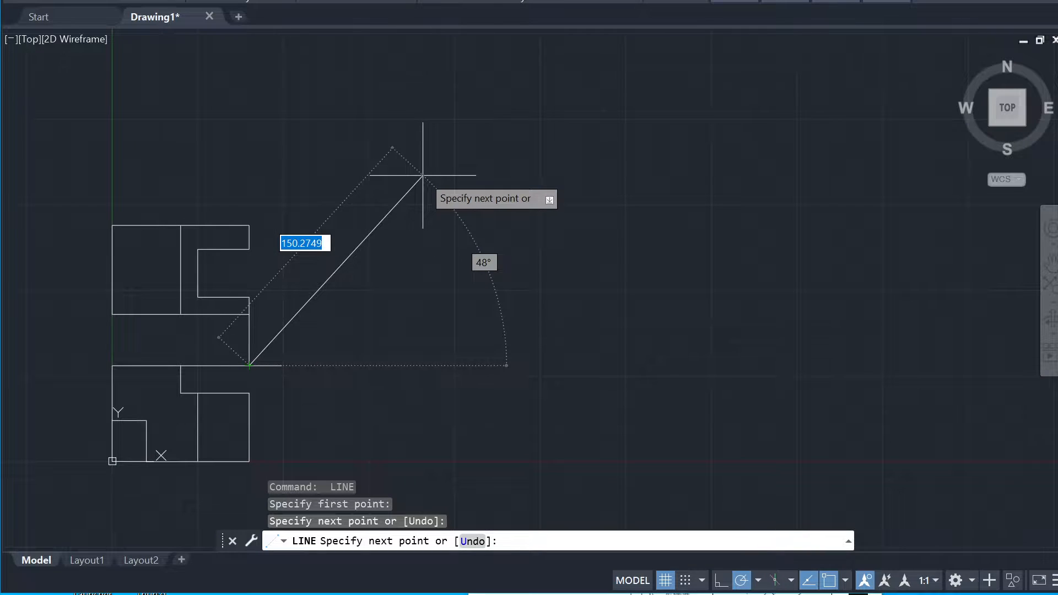
type("200")
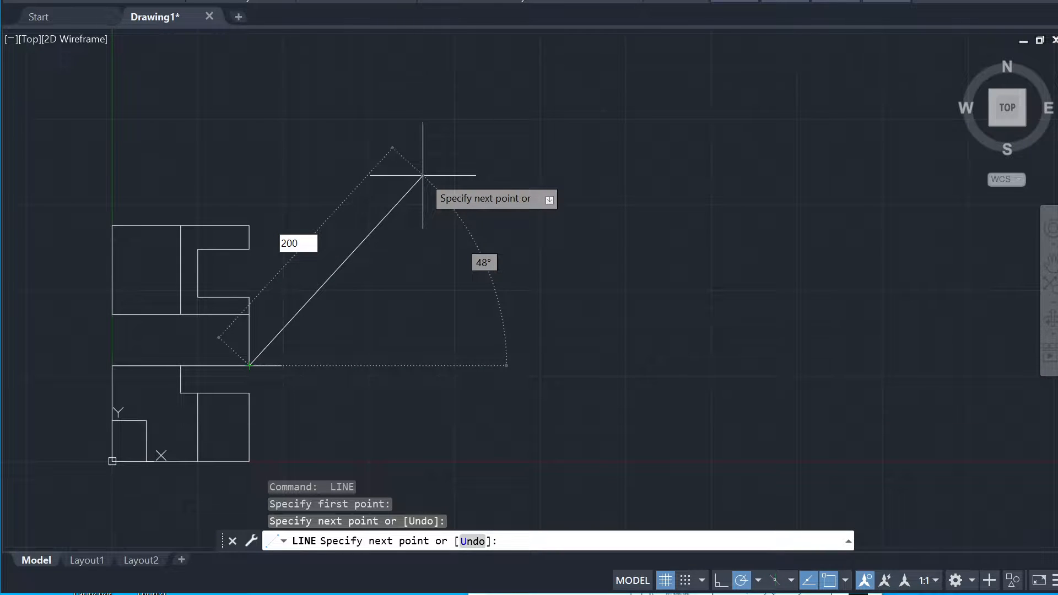
key("Tab")
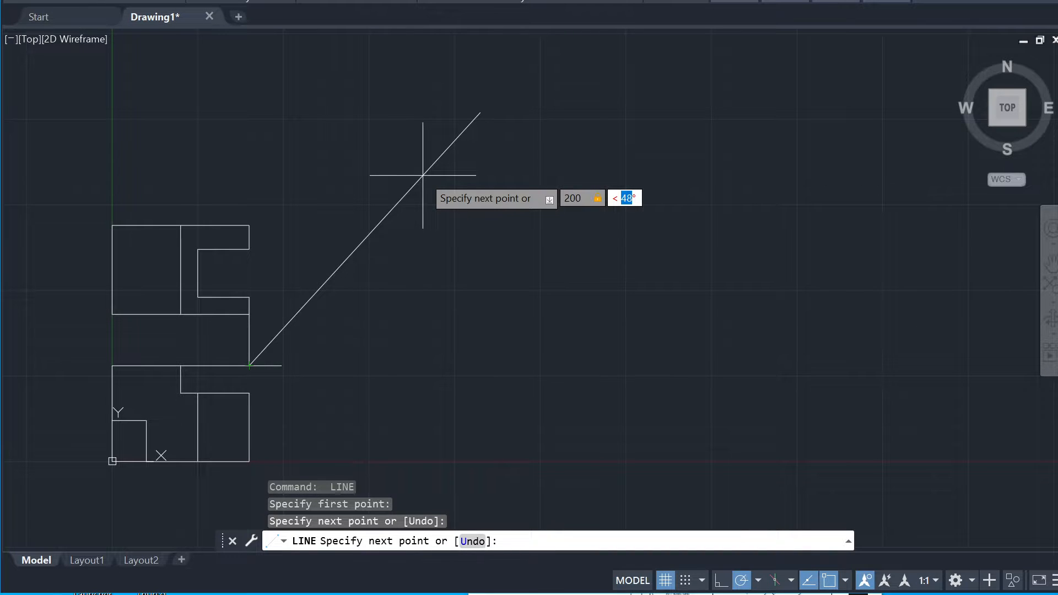
key("Return")
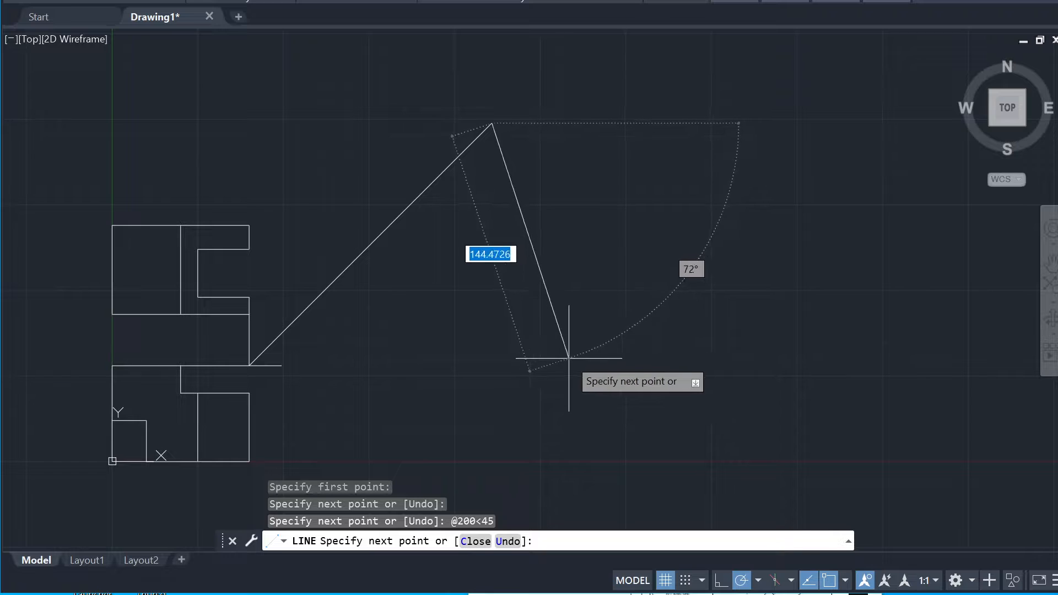
key("Escape")
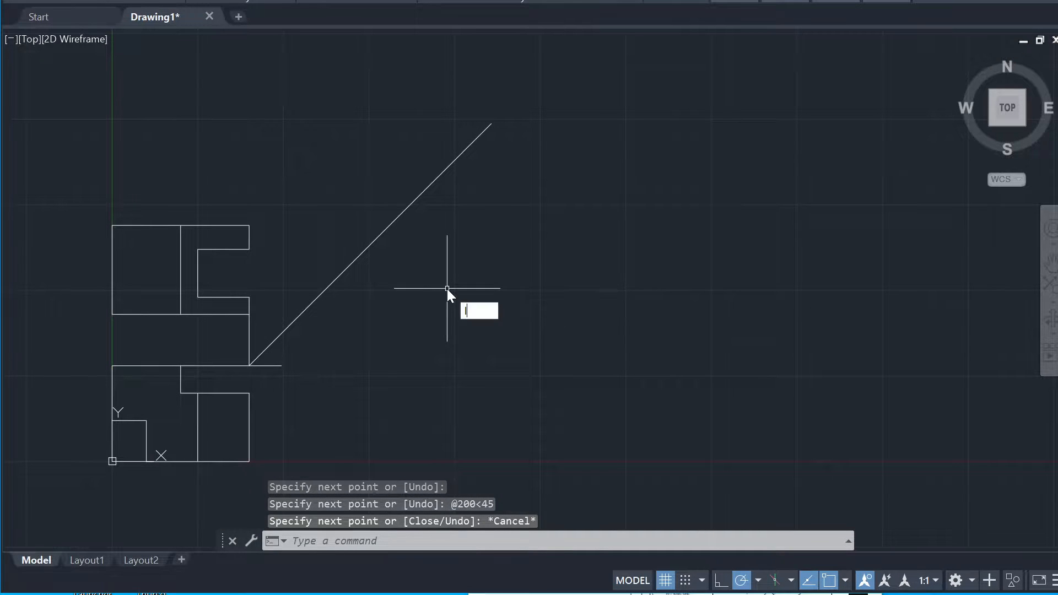
- Project the top view's upper and lower outer edges horizontally rightward past the 45° line
key("Return")
left_click(249, 225)
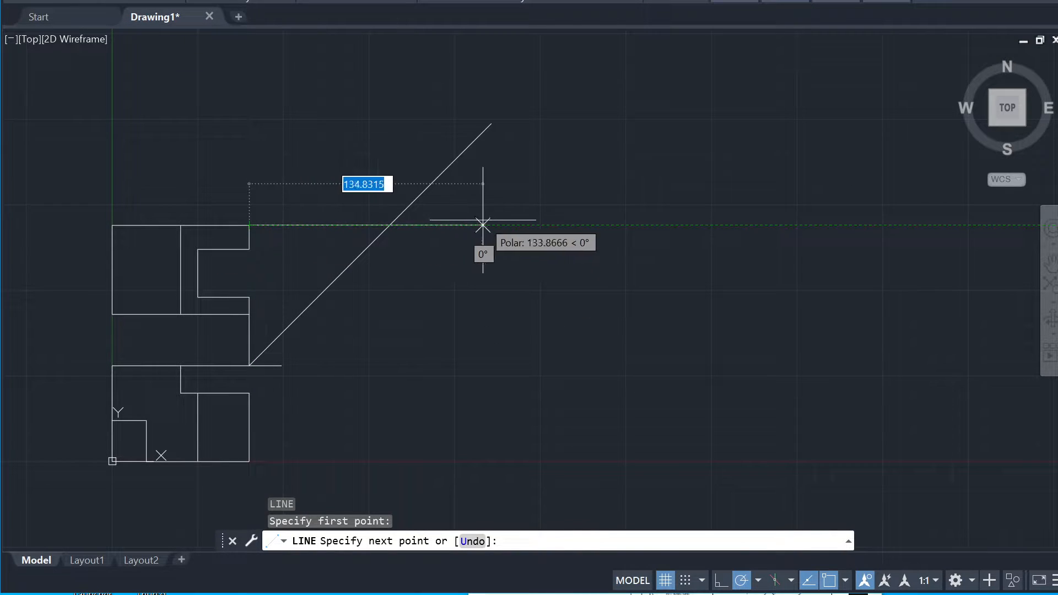
left_click(511, 225)
key("Return")
key("Return")
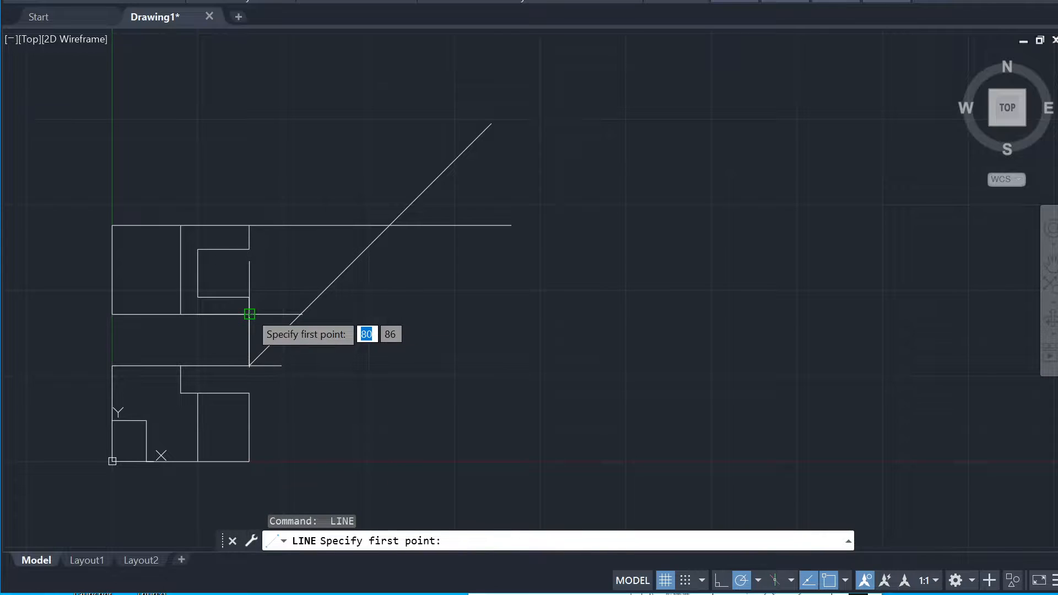
left_click(249, 314)
left_click(669, 314)
key("Return")
- Project the lower and upper edges of the top view's slot horizontally rightward past the 45° line
key("Return")
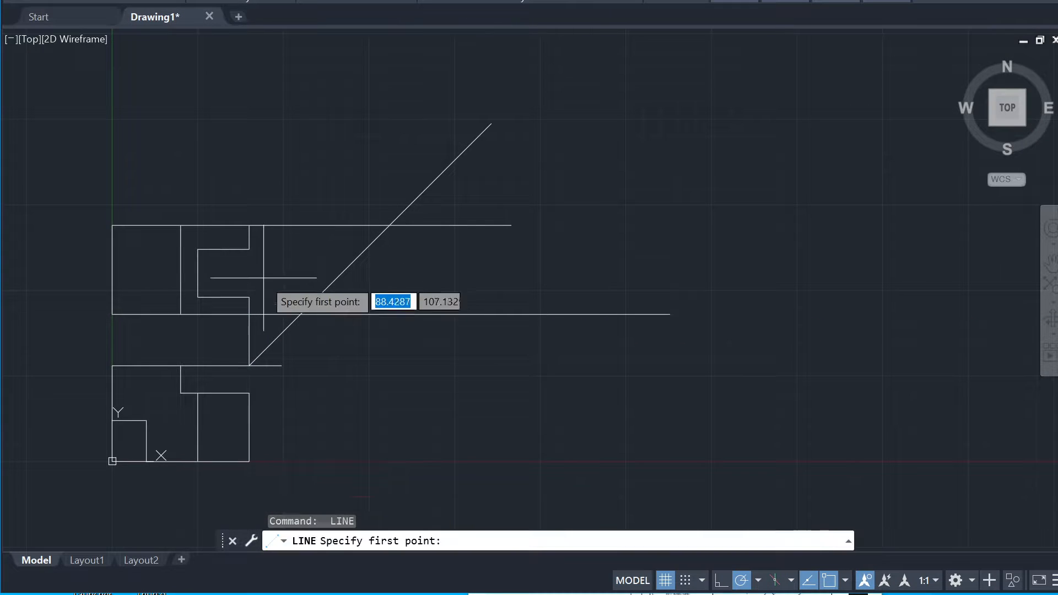
left_click(249, 297)
left_click(590, 297)
key("Return")
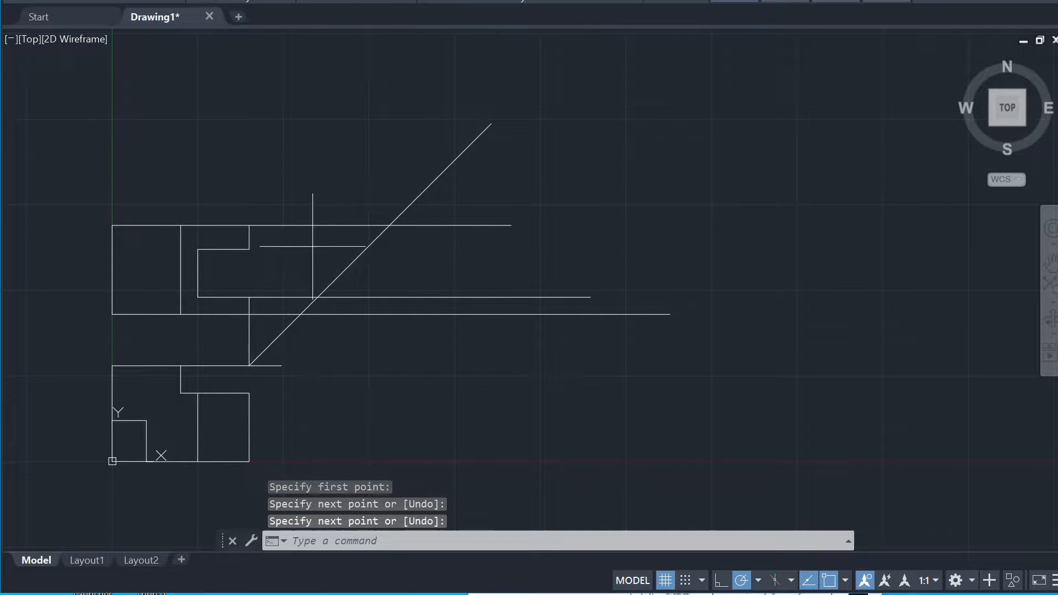
key("Return")
left_click(249, 249)
key("Return")
key("Return")
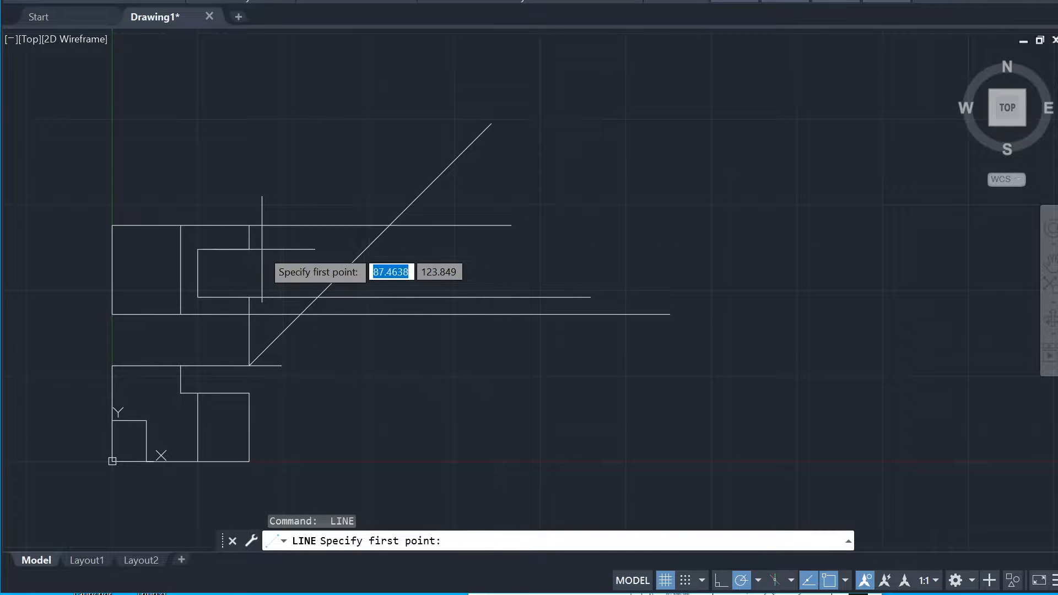
left_click(249, 249)
left_click(595, 249)
key("Return")
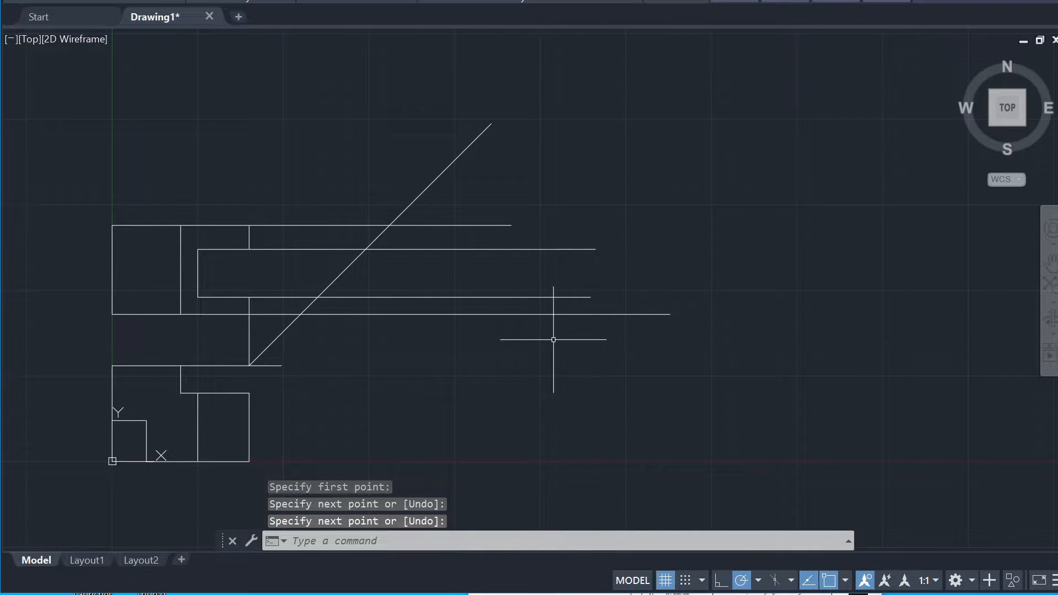
- Draw vertical lines from where the two outer-edge projections meet the 45° line down past the front view's base level
key("Return")
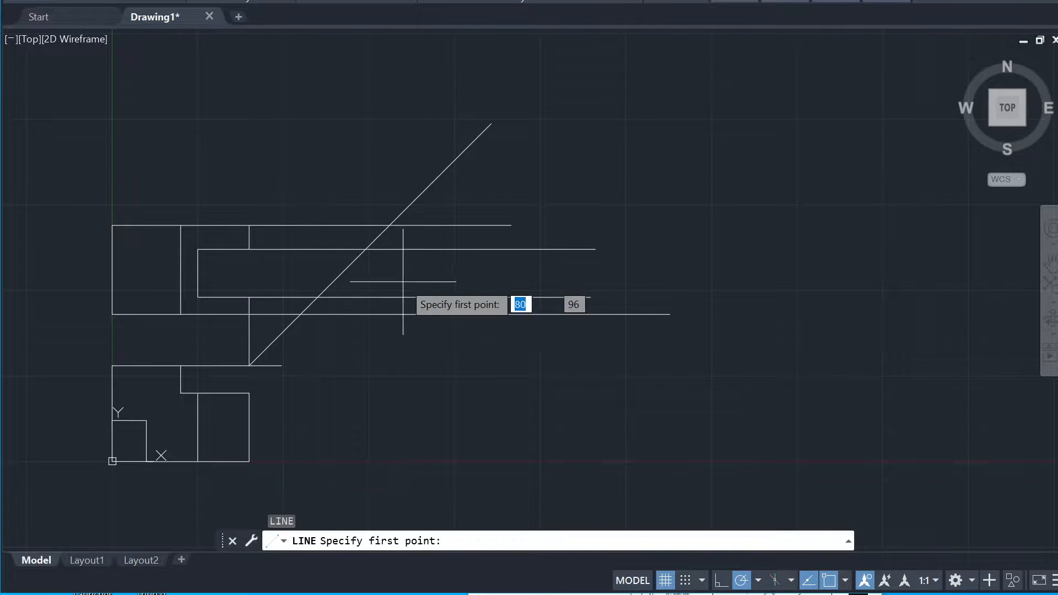
left_click(389, 225)
left_click(390, 485)
key("Return")
key("Return")
left_click(300, 314)
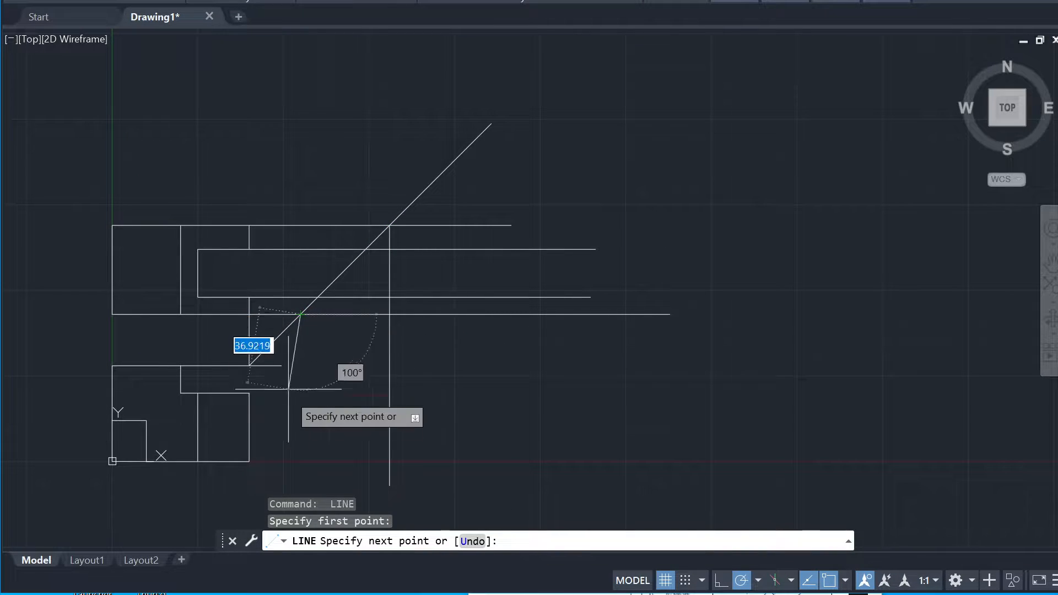
left_click(301, 482)
key("Return")
key("Return")
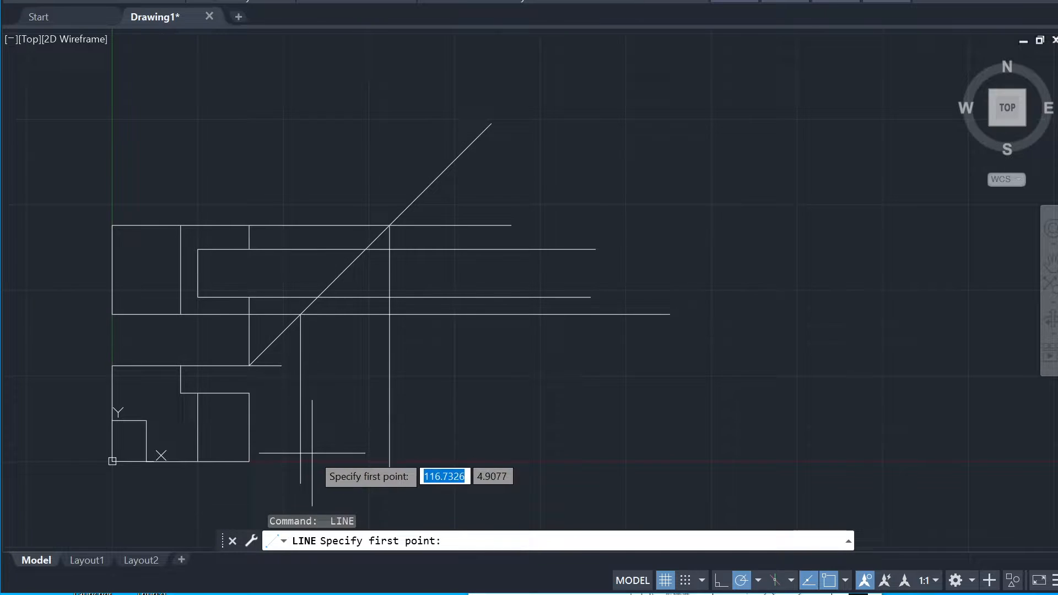
left_click(300, 482)
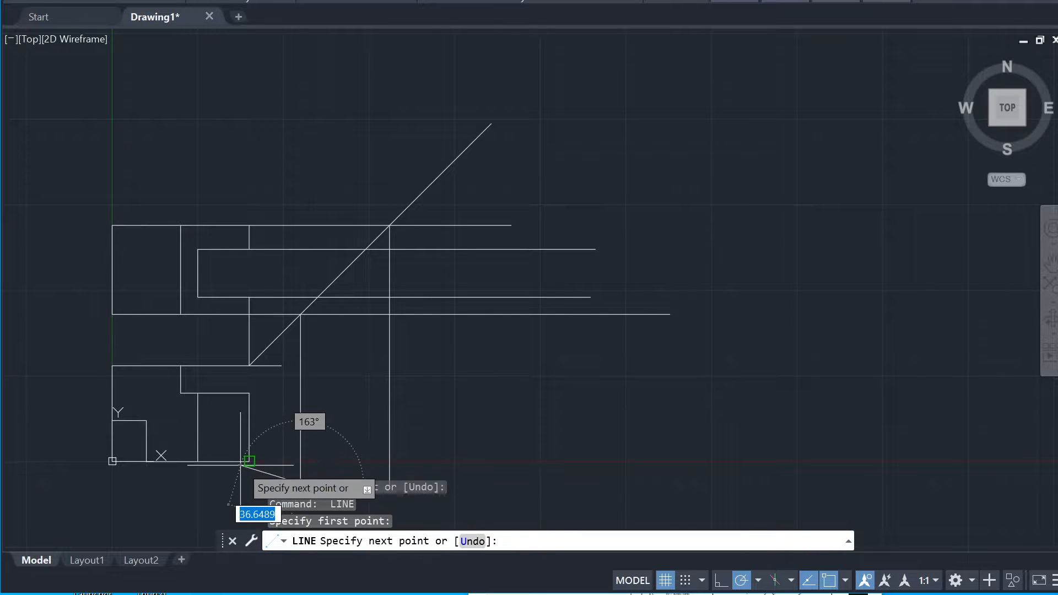
key("Return")
- Project the front view's bottom edge horizontally rightward from its lower right corner, past both vertical projection lines
key("Return")
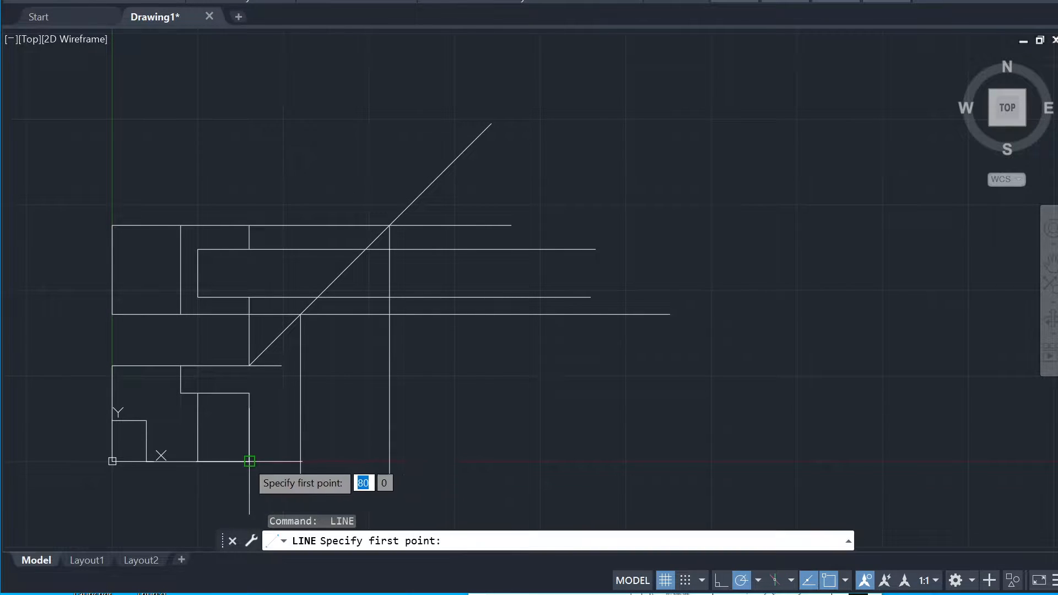
left_click(249, 461)
left_click(445, 460)
key("Return")
- Project the front view's lower step edge horizontally rightward from its right corner, past both vertical projection lines
type("l")
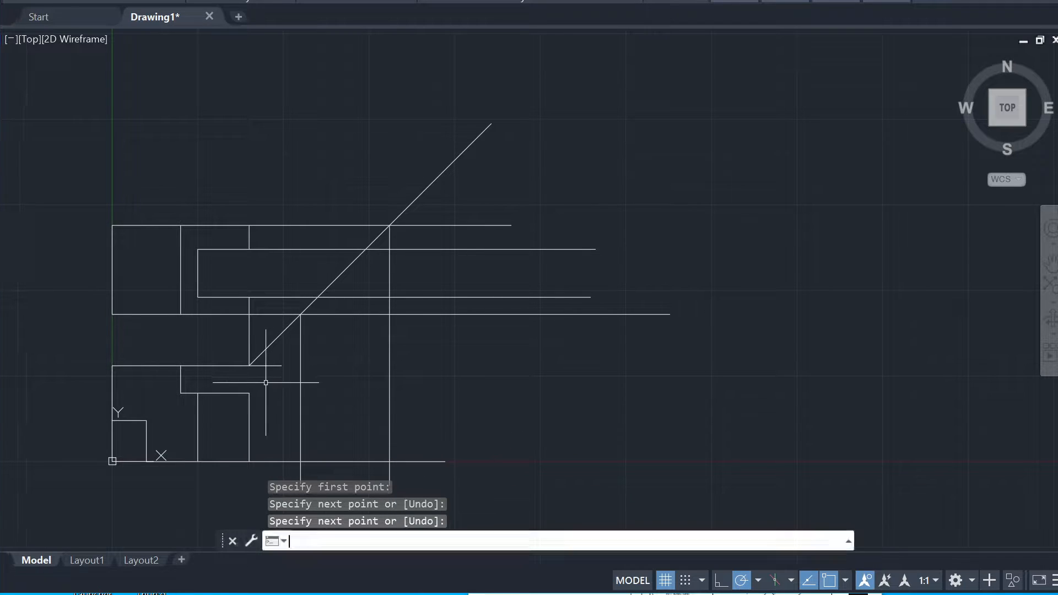
key("Return")
left_click(249, 392)
left_click(488, 392)
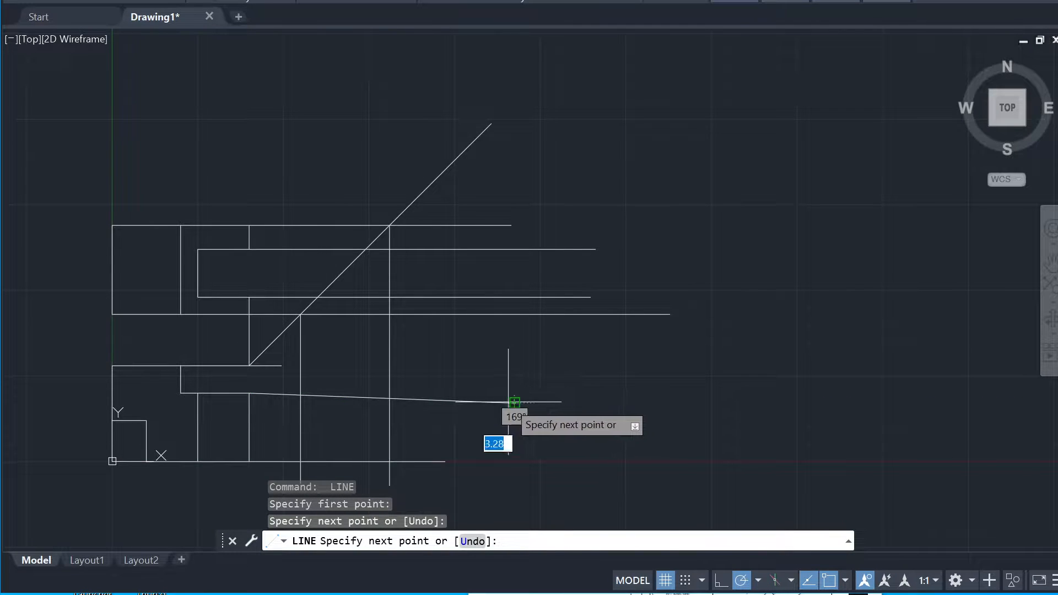
key("ctrl+z")
left_click(494, 393)
key("Return")
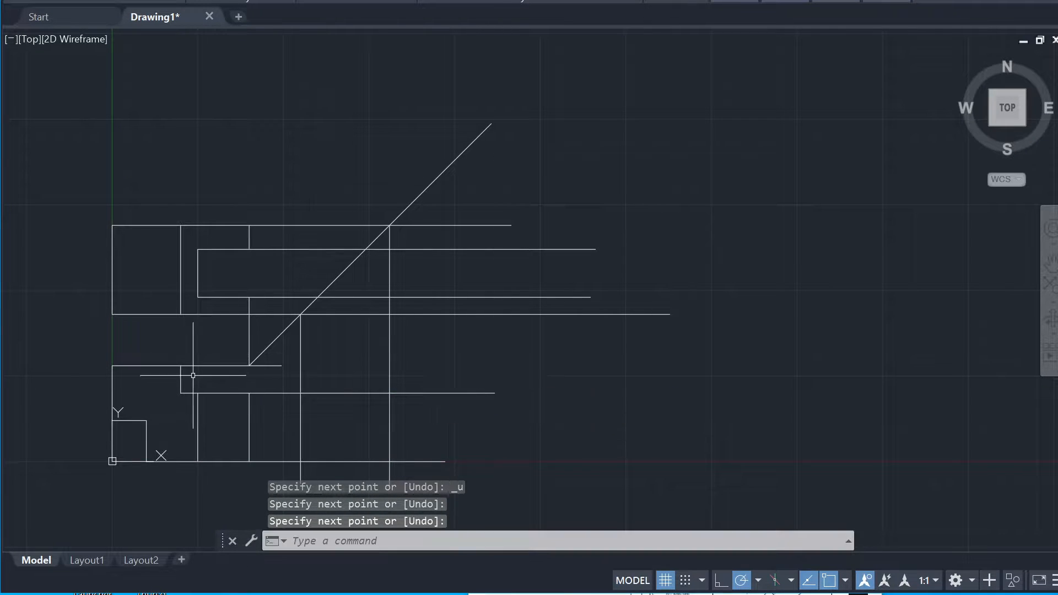
- Stretch the right end of the front view's top projection line about 215 units further right
key("Escape")
left_click(283, 378)
left_click(269, 367)
left_click(281, 374)
left_click(276, 367)
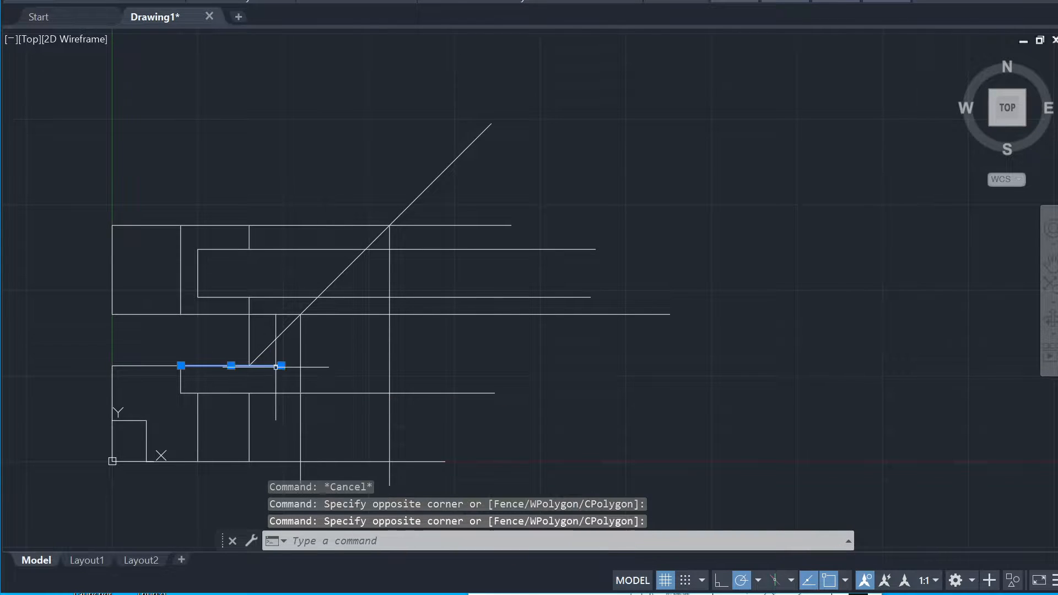
left_click(281, 365)
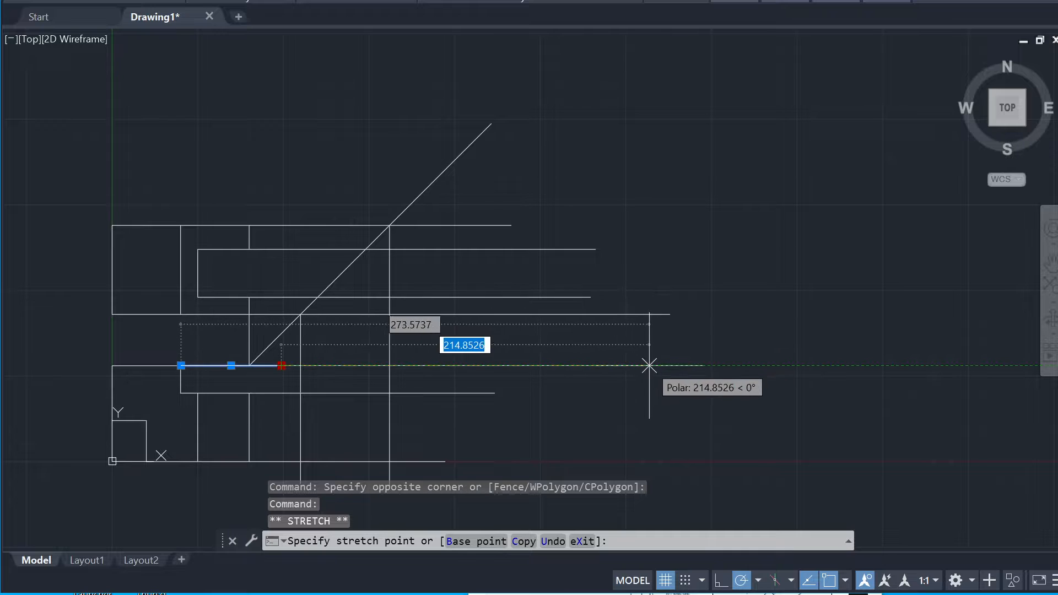
left_click(649, 365)
key("Escape")
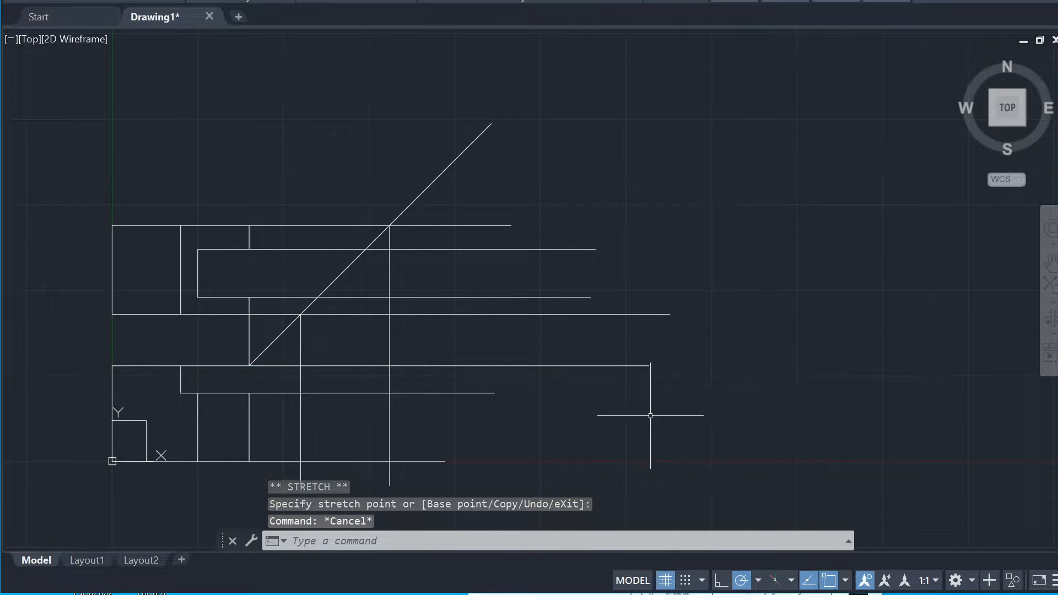
- Trim the outer vertical and horizontal projection lines where they overshoot the side view's outline above, below and on its right
type("tr")
key("Return")
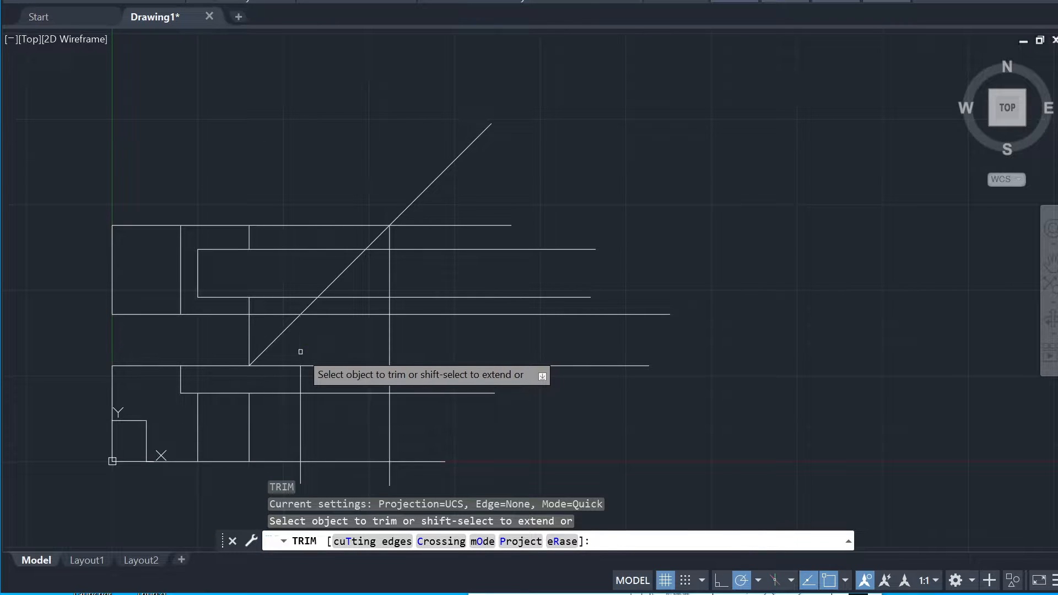
left_click(389, 355)
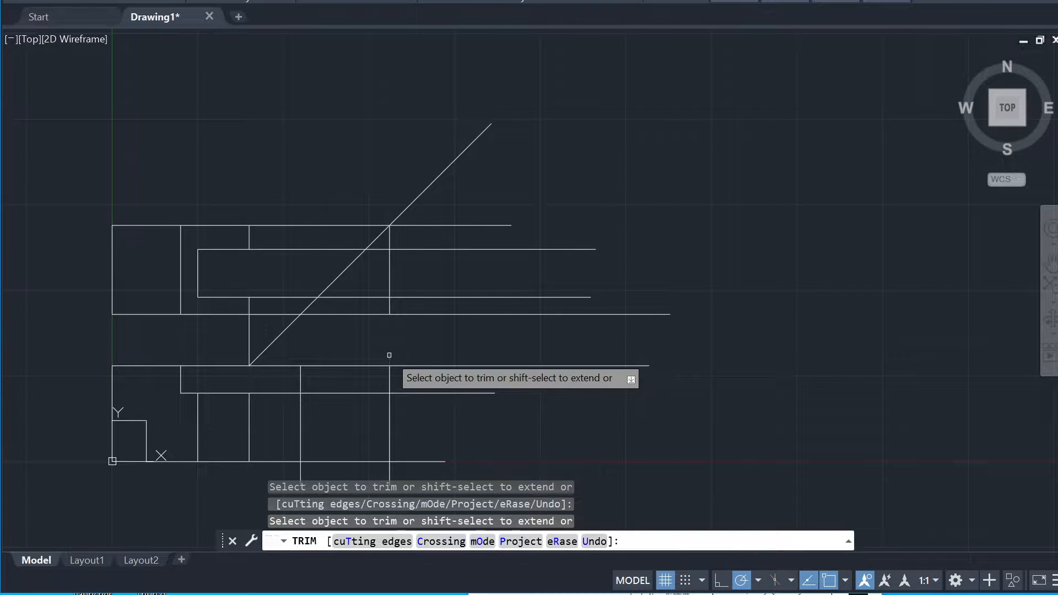
left_click(414, 393)
left_click(389, 472)
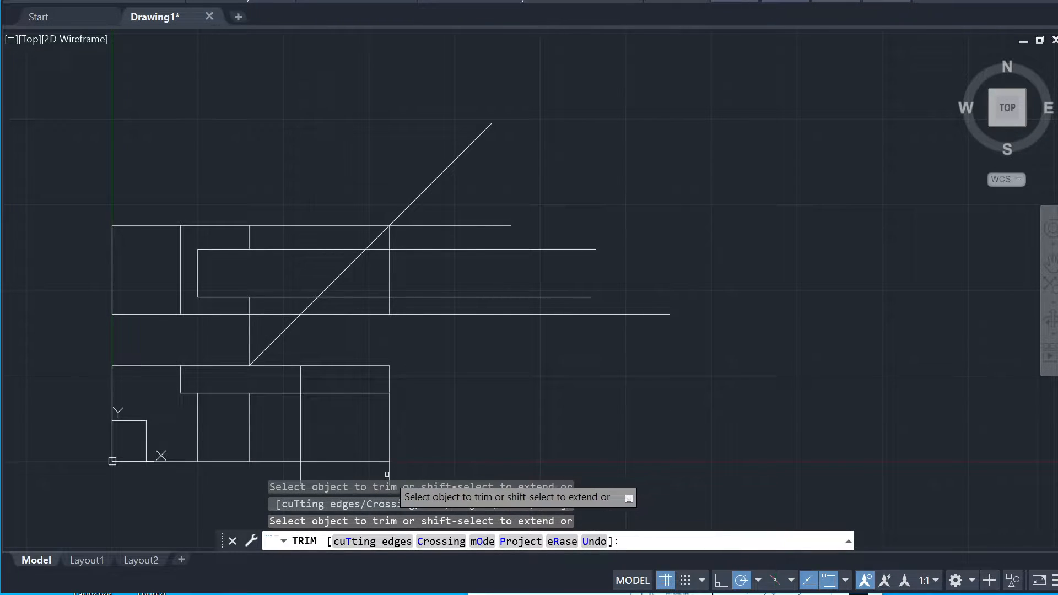
left_click(301, 470)
- Trim the projection segments between the front and side views, the excess above the front view's step, and the 45° line below the top view
left_click(287, 462)
left_click(281, 394)
left_click(286, 367)
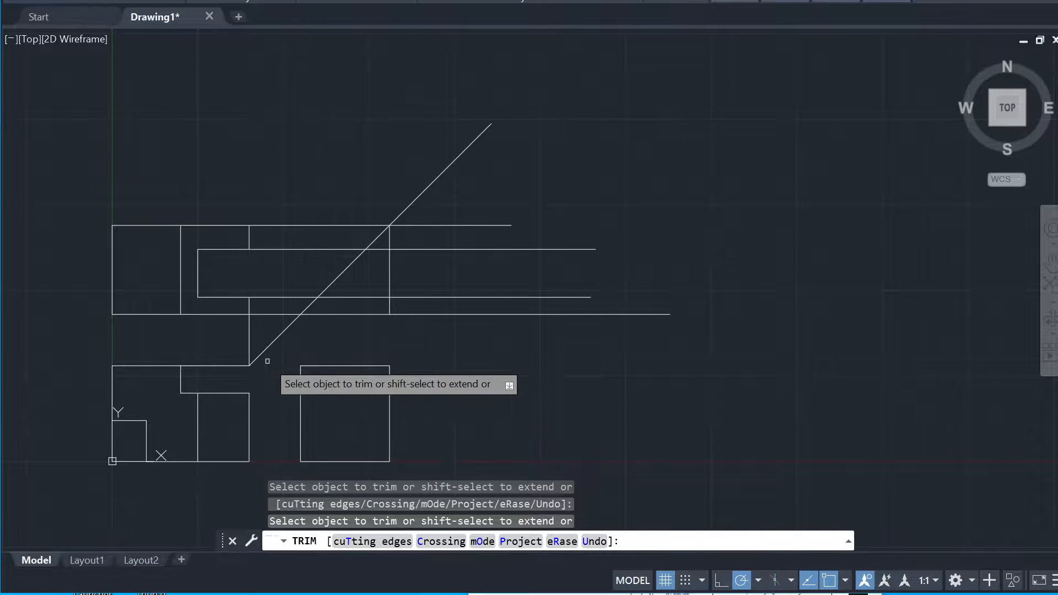
left_click(237, 366)
left_click(249, 353)
left_click(260, 354)
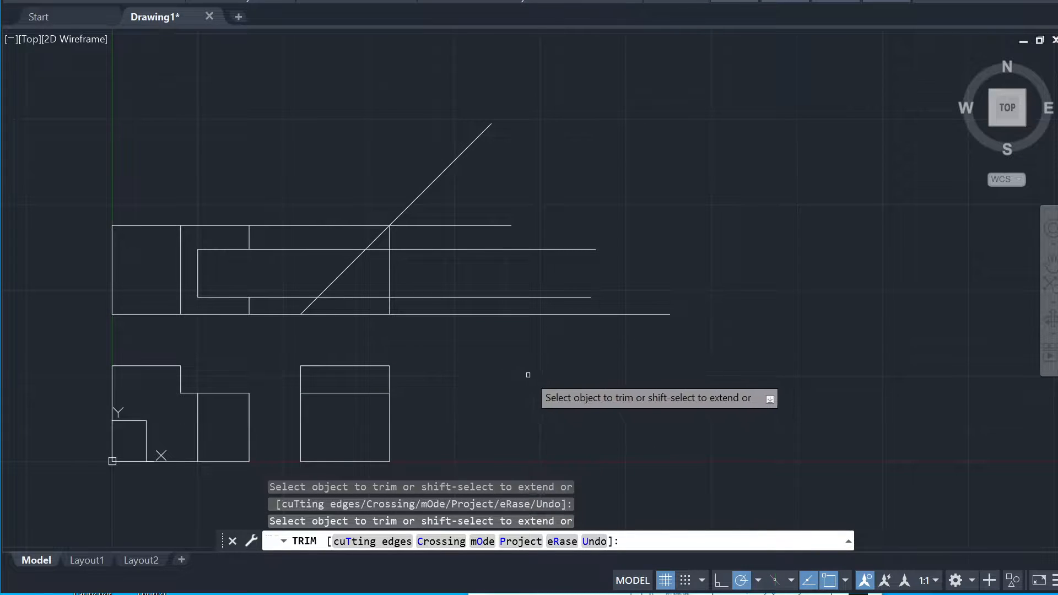
key("Escape")
left_click(503, 346)
left_click(320, 223)
type("e")
key("Return")
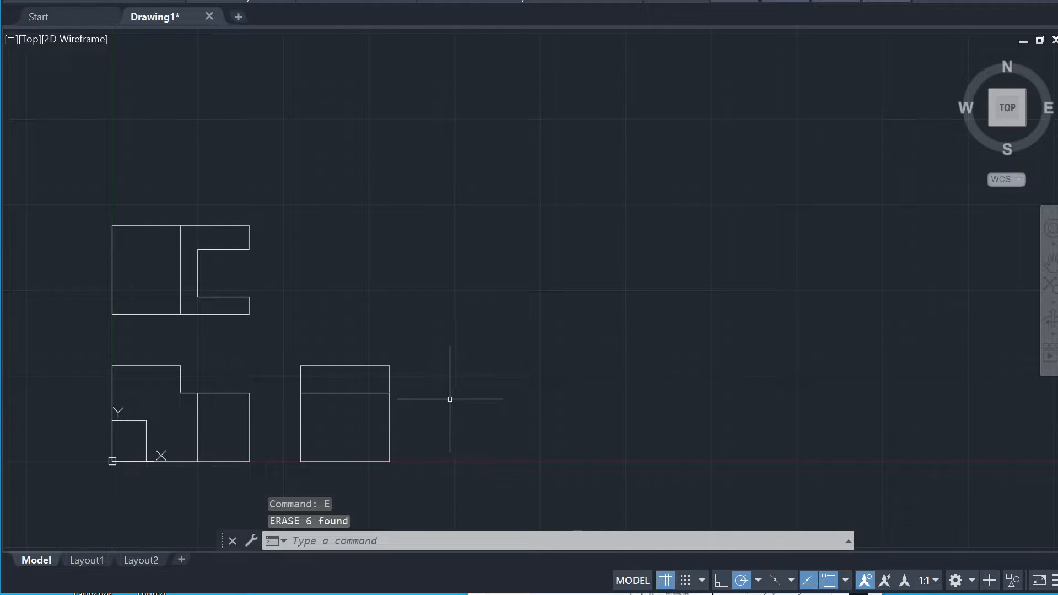
key("ctrl+z")
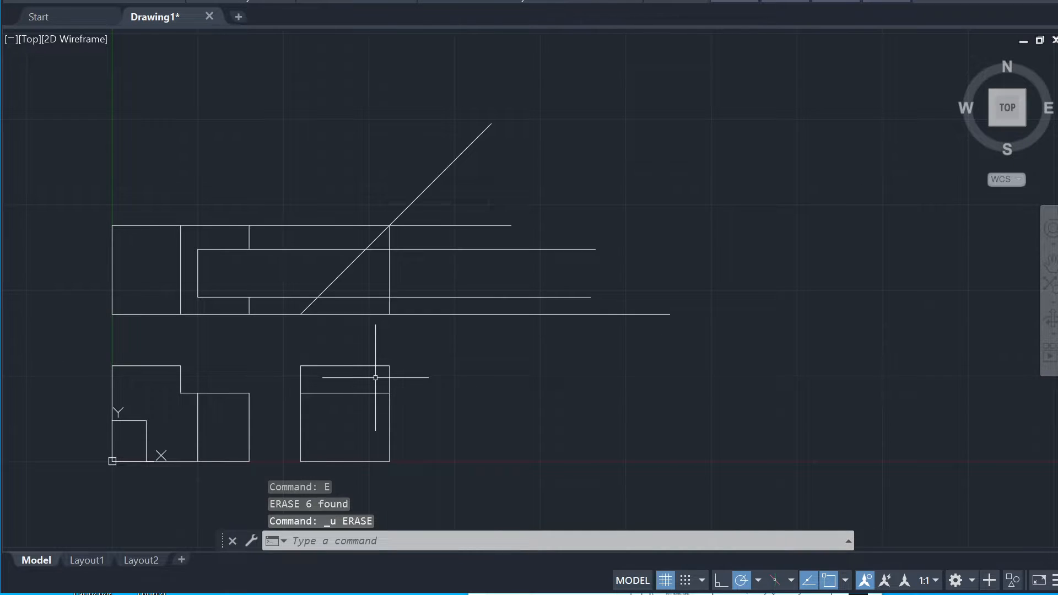
- Draw vertical lines from where the two notch-edge projections meet the 45° line down past the side view's bottom edge
type("l")
key("Return")
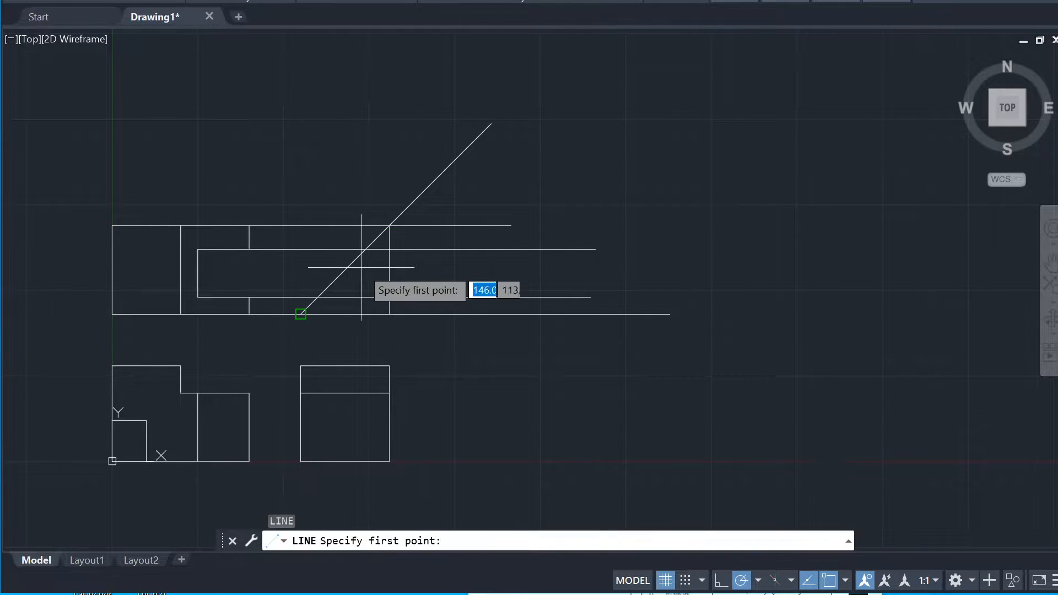
left_click(366, 249)
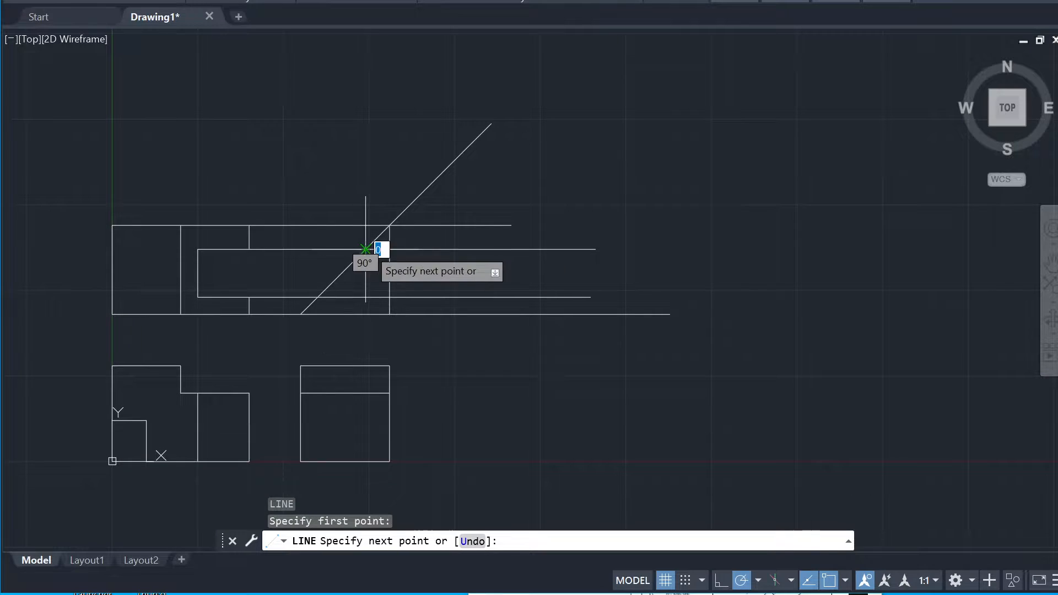
left_click(366, 474)
key("Return")
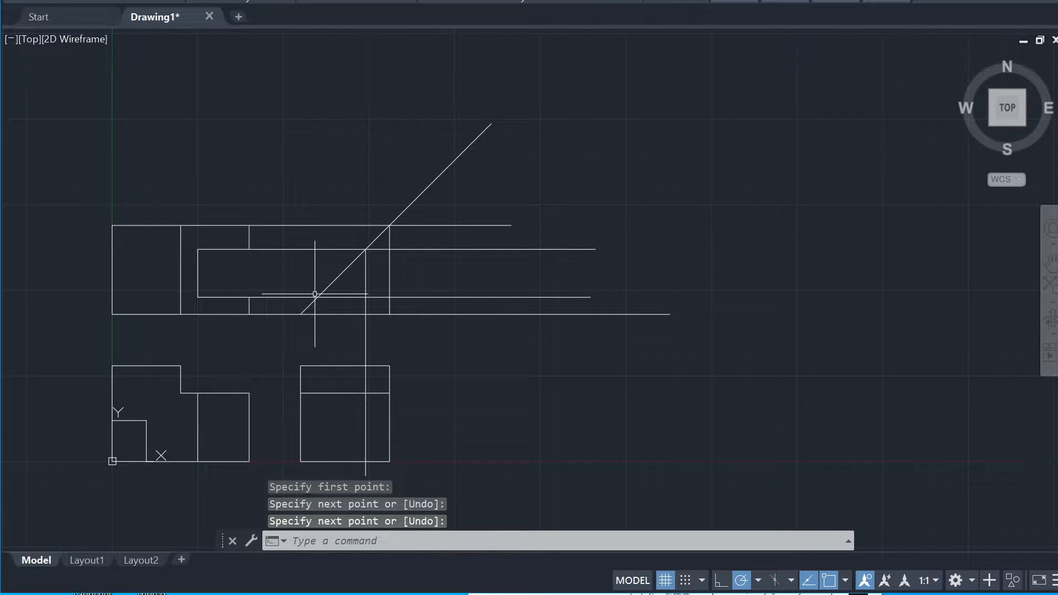
key("Return")
left_click(318, 298)
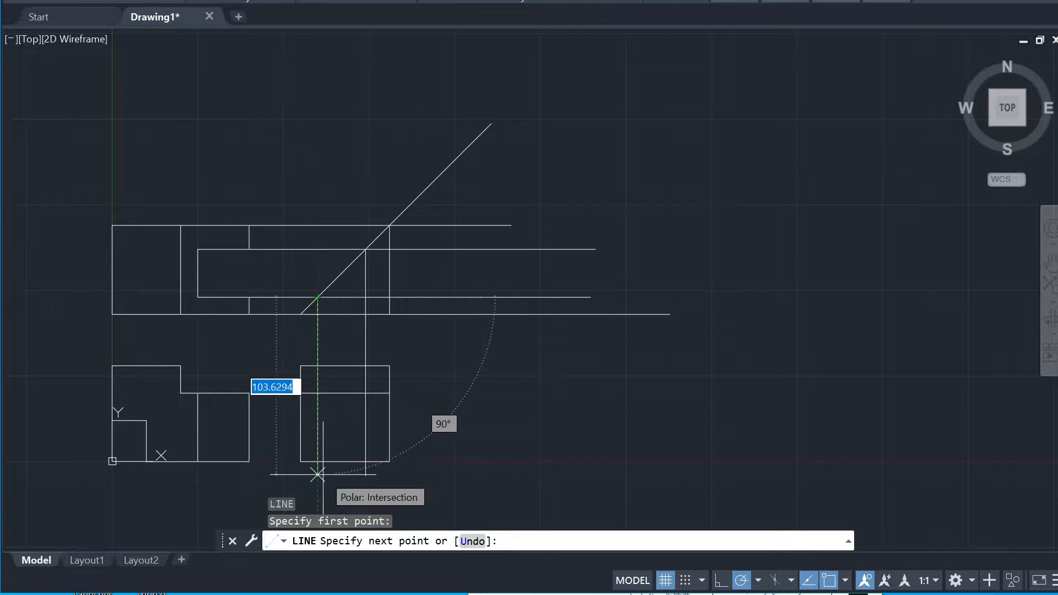
left_click(318, 491)
key("Return")
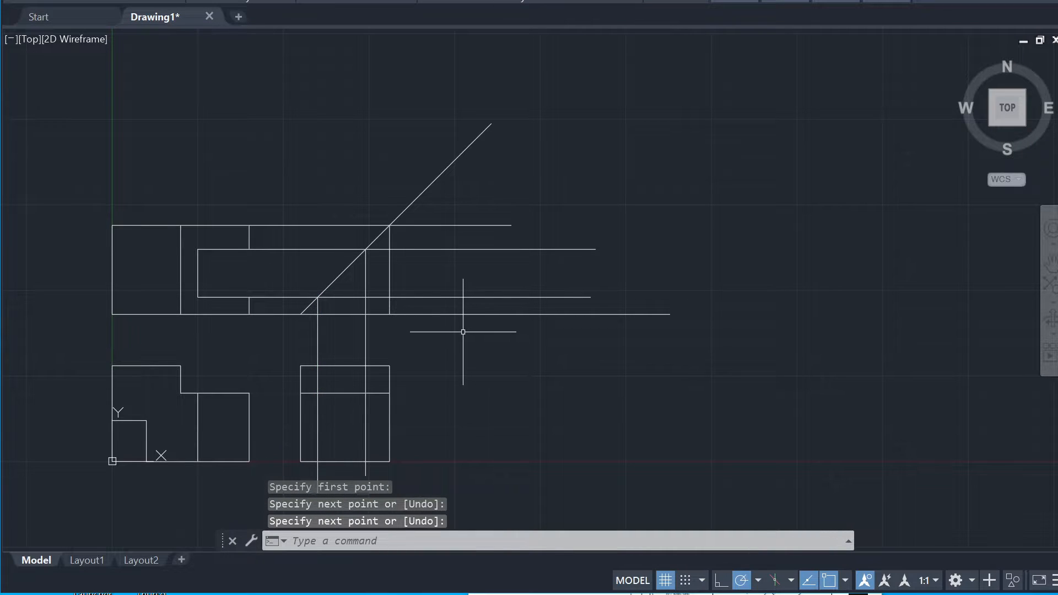
- Trim the two notch projection lines between the views and below the side view, keeping their portions inside its outline
type("tr")
key("Return")
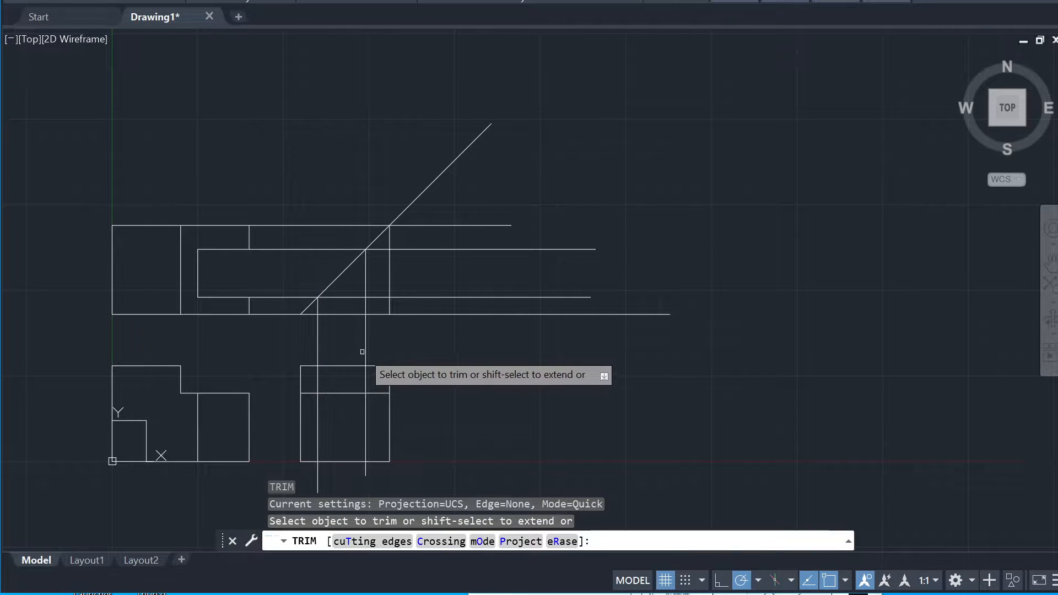
left_click(365, 346)
left_click(318, 345)
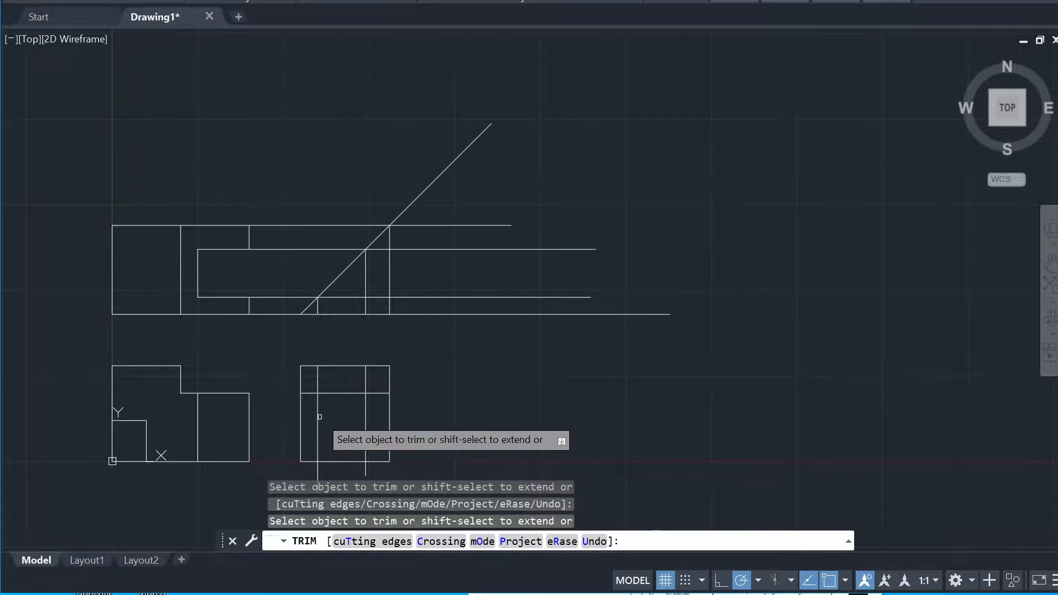
left_click(366, 468)
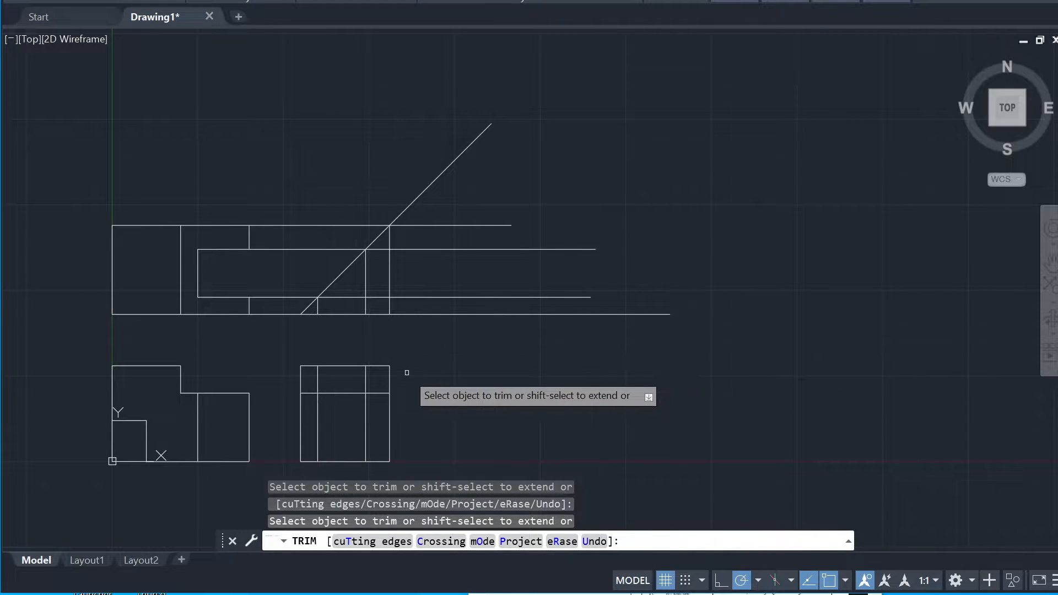
key("Escape")
- Erase the 45° line and all remaining projection lines to the right of the top view
left_click(459, 331)
left_click(307, 222)
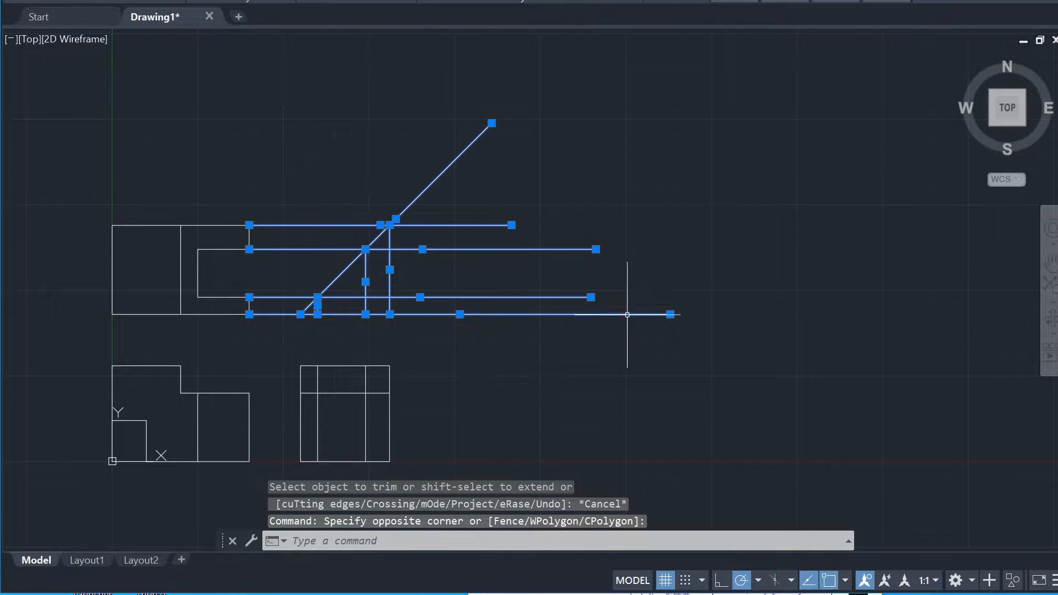
key("Delete")
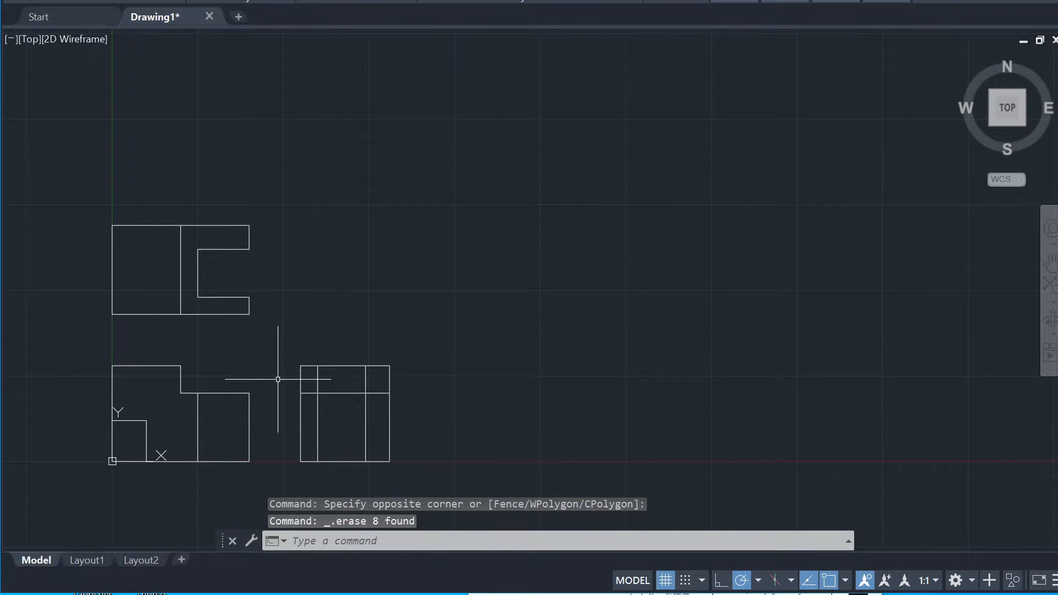
- Trim the two vertical notch lines in the side view above the horizontal step edge
scroll(288, 381, "up", 2)
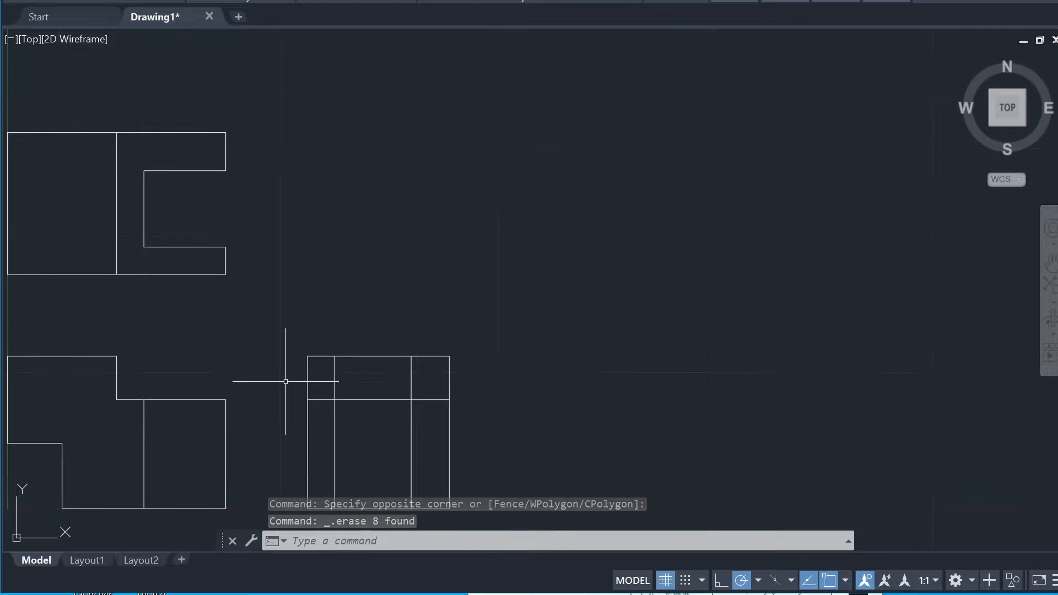
type("tr")
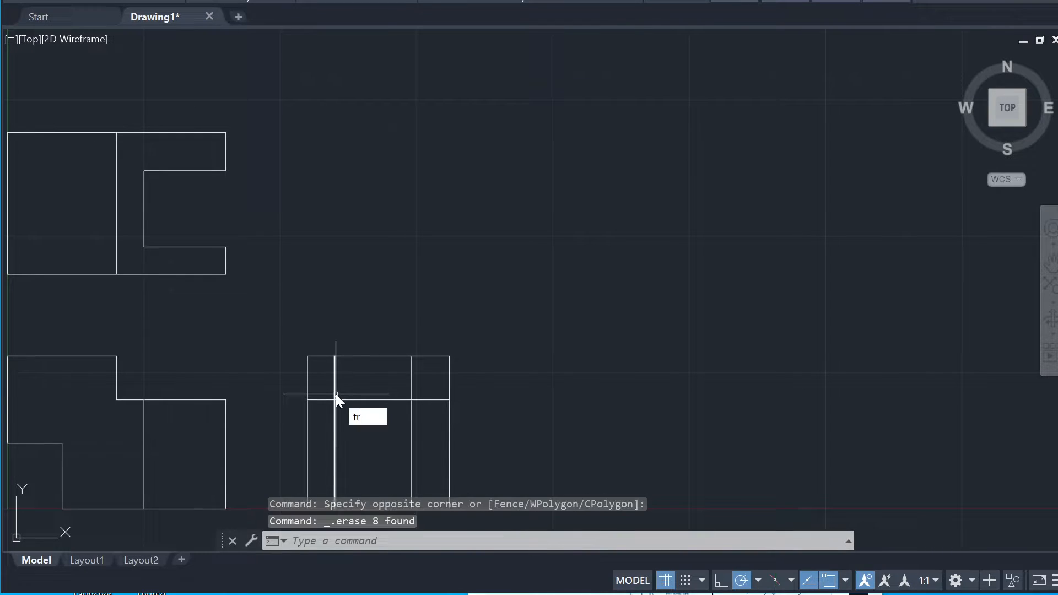
key("Return")
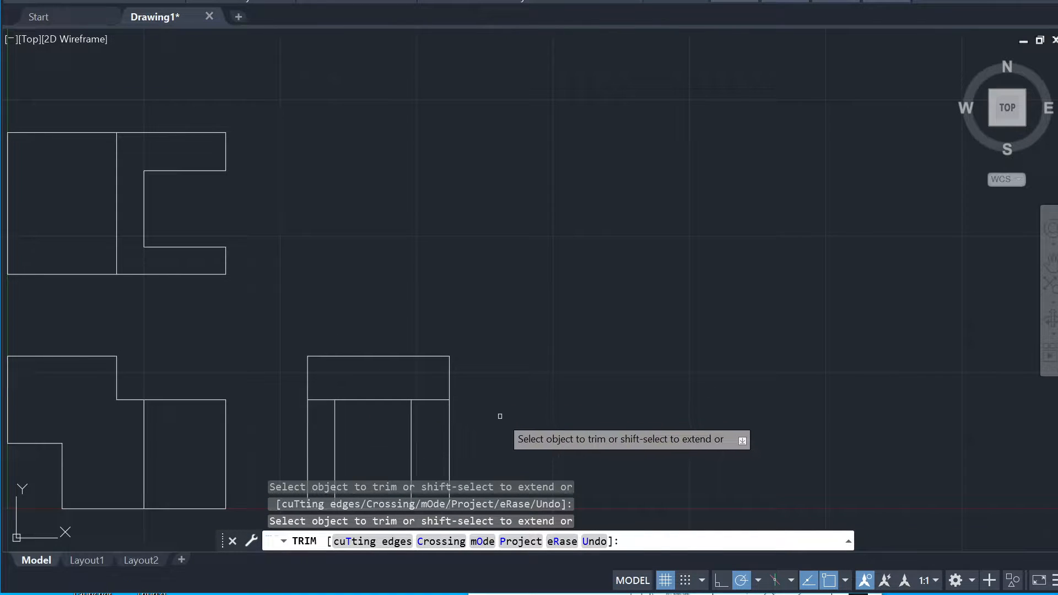
scroll(501, 420, "down", 2)
type("l")
key("Return")
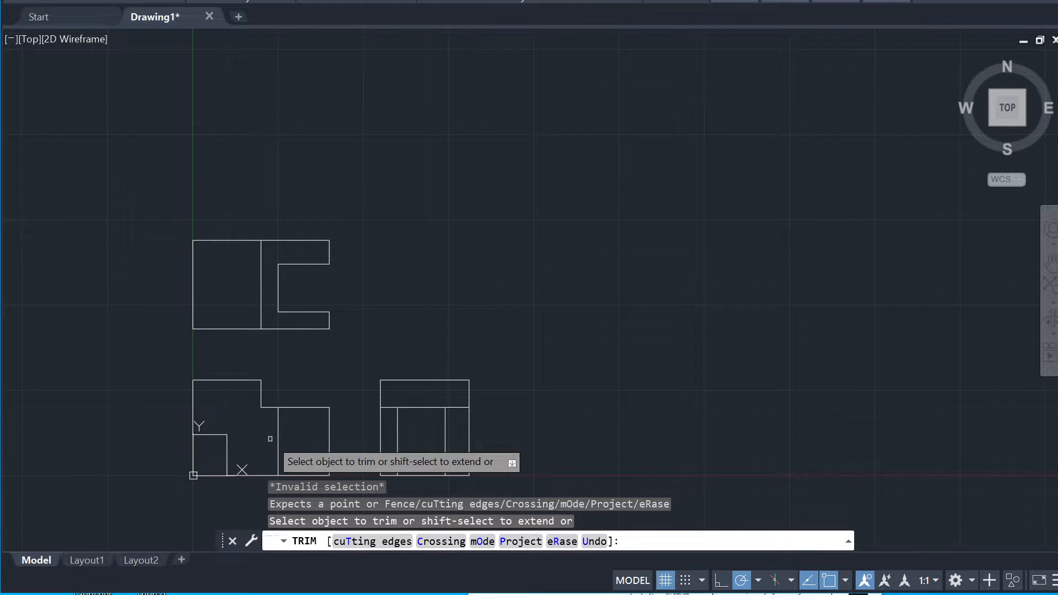
key("Escape")
- Project the top edge of the front view's lower left cutout horizontally rightward from its inner corner, past the side view
type("l")
key("Return")
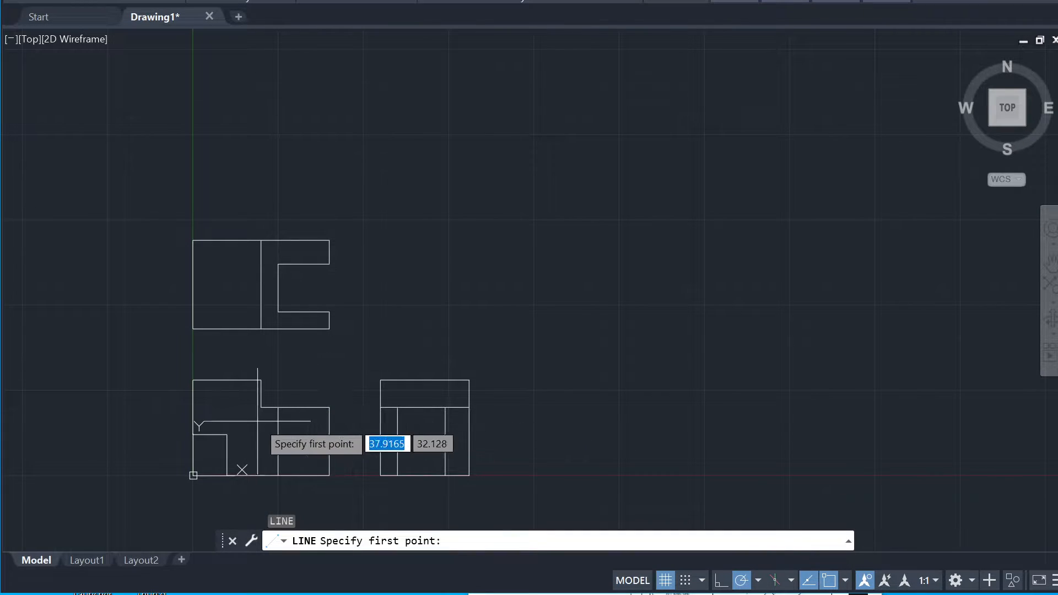
left_click(226, 434)
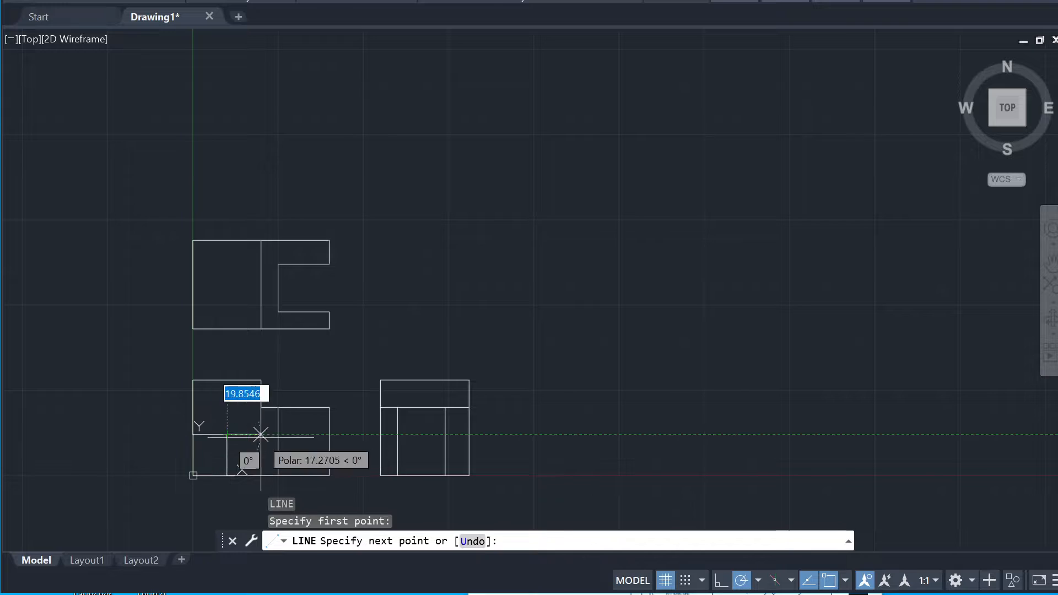
left_click(622, 434)
key("Return")
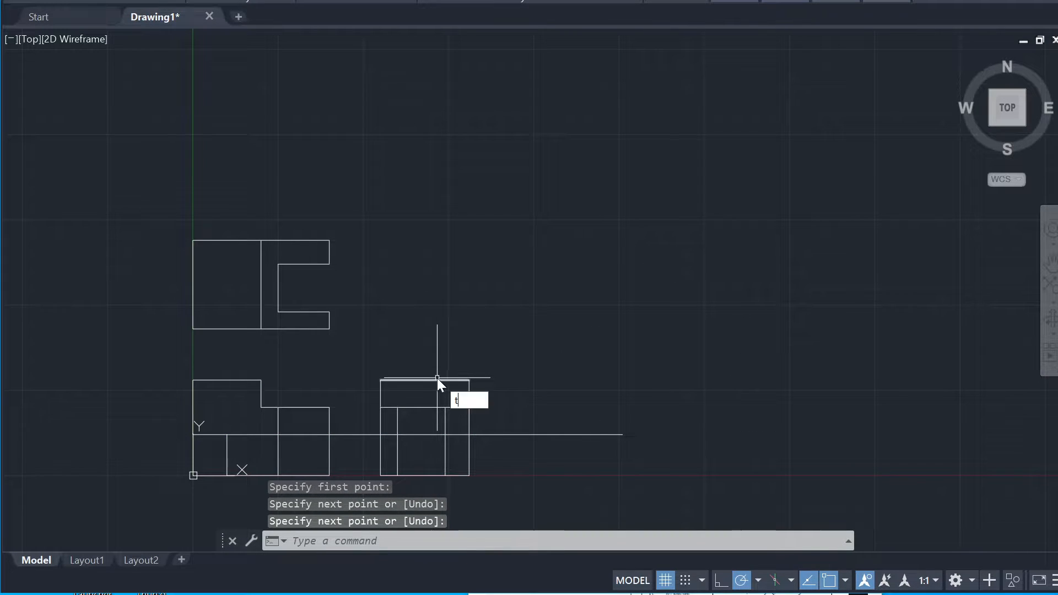
- Trim the cutout's projection line inside the front view, between the views and beyond the side view, keeping only the side view portion
type("tr")
key("Return")
left_click(355, 434)
left_click(291, 434)
left_click(260, 434)
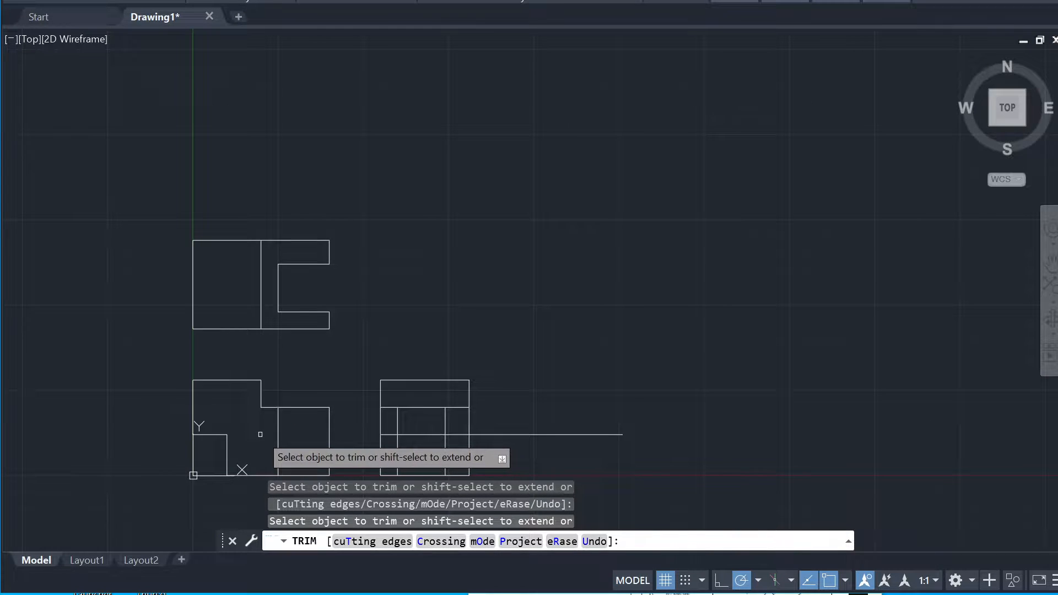
left_click(506, 435)
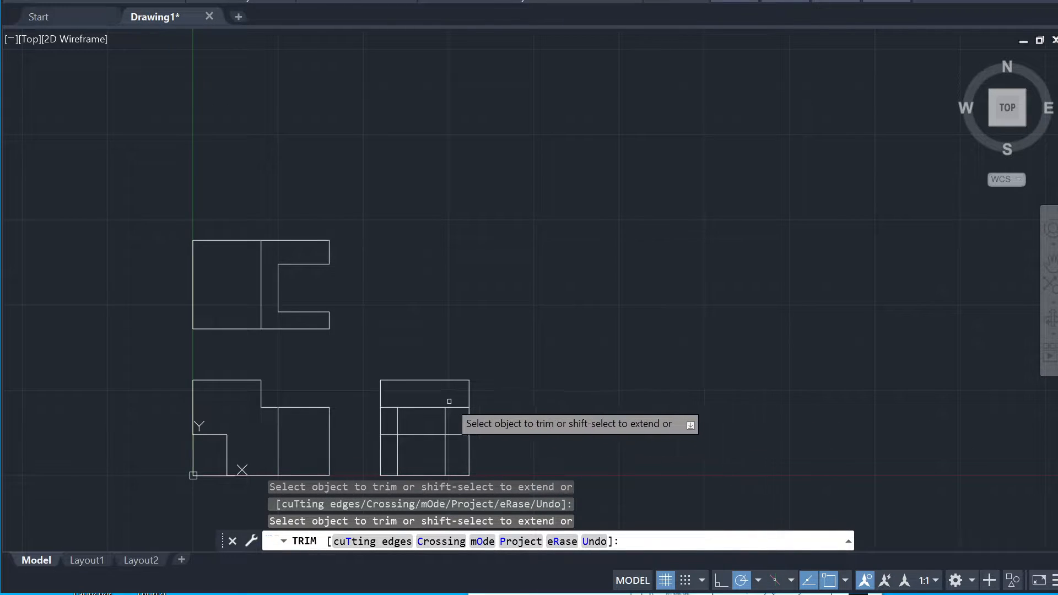
key("Escape")
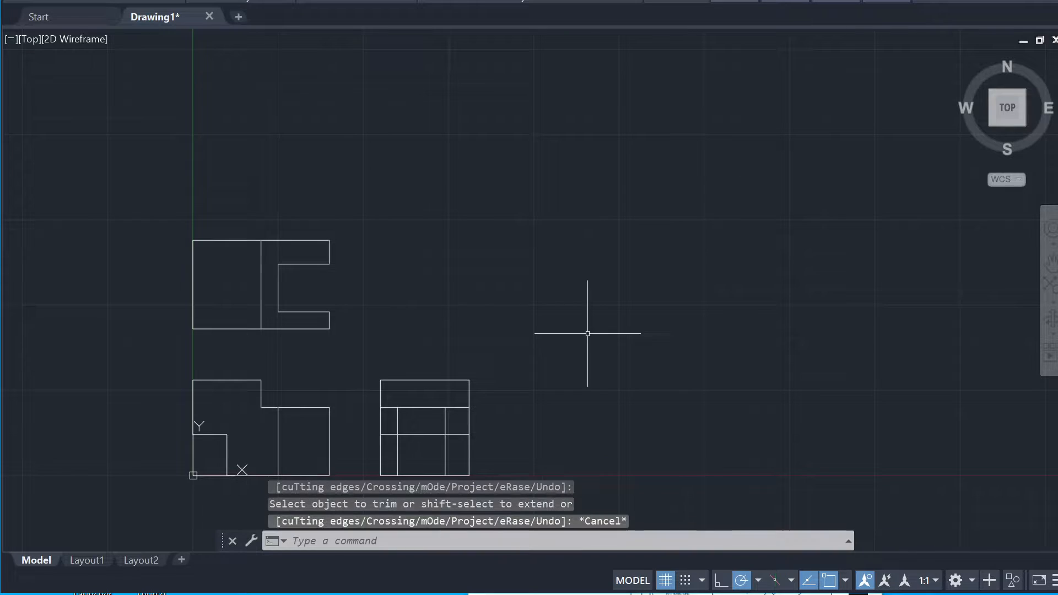
scroll(353, 385, "down", 2)
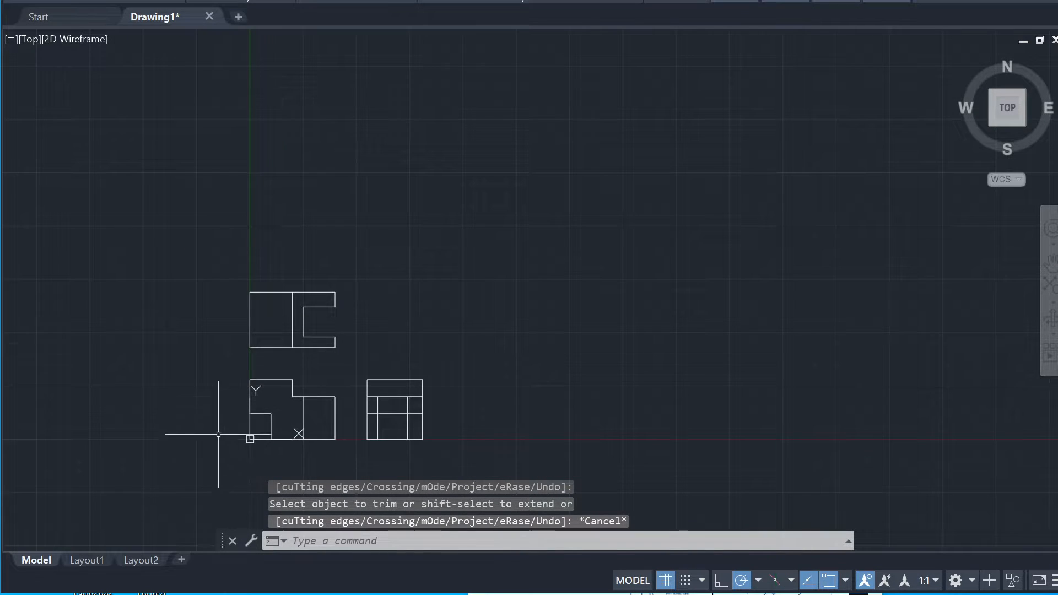
scroll(201, 443, "up", 5)
scroll(248, 449, "down", 2)
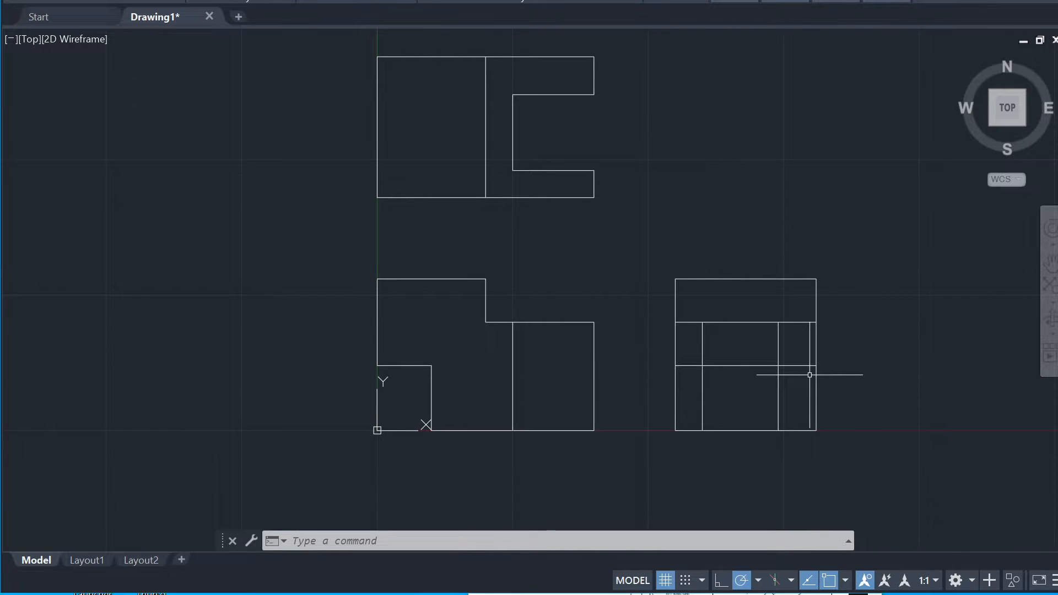
mouse_move(809, 374)
left_mouse_down()
mouse_move(815, 345)
mouse_move(805, 350)
mouse_move(987, 432)
mouse_move(675, 314)
mouse_move(841, 381)
left_mouse_up()
key("Escape")
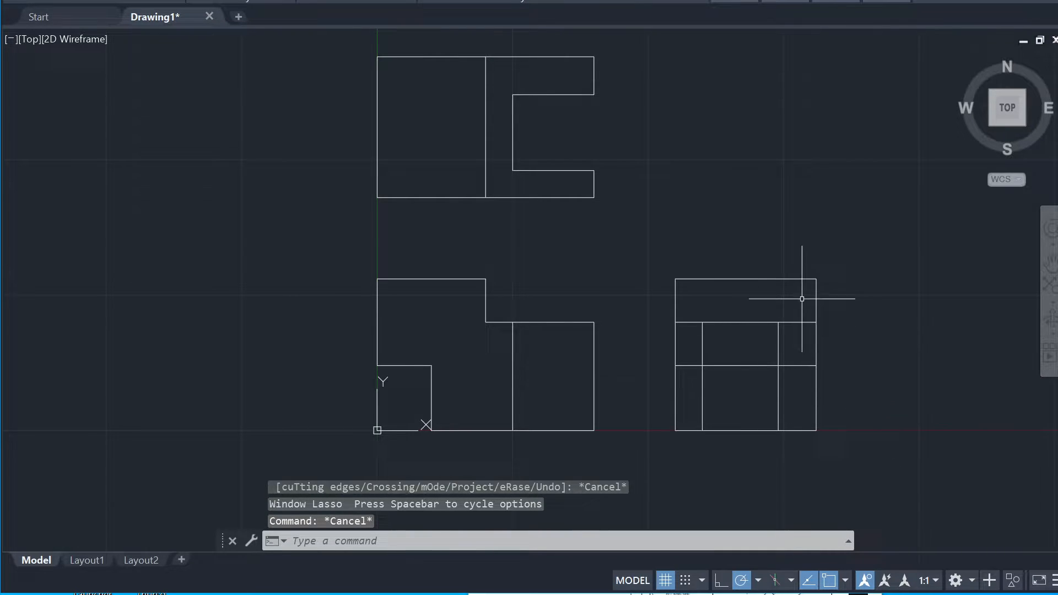
left_click(496, 339)
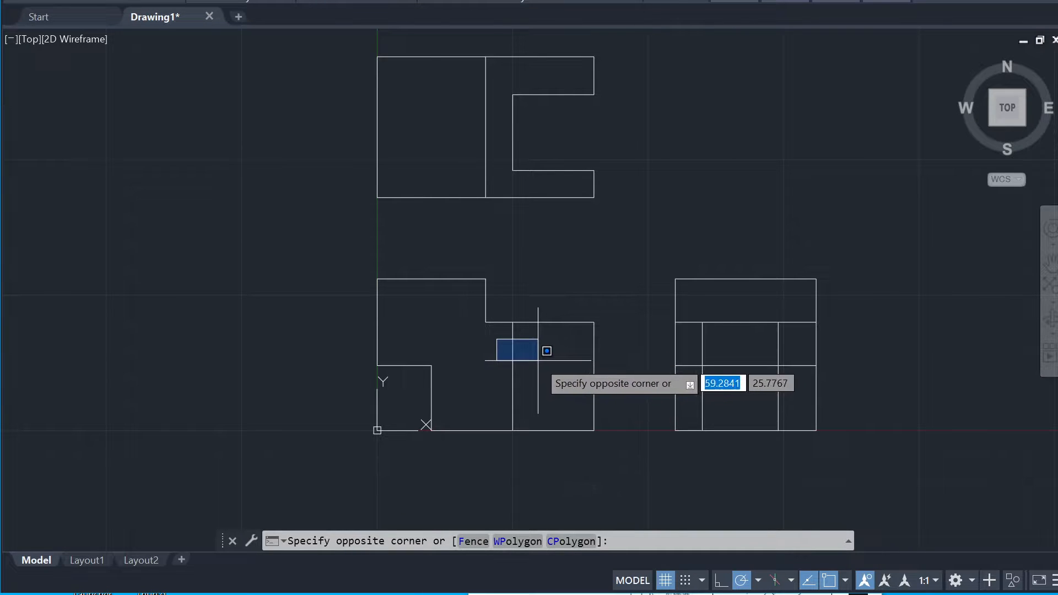
key("Escape")
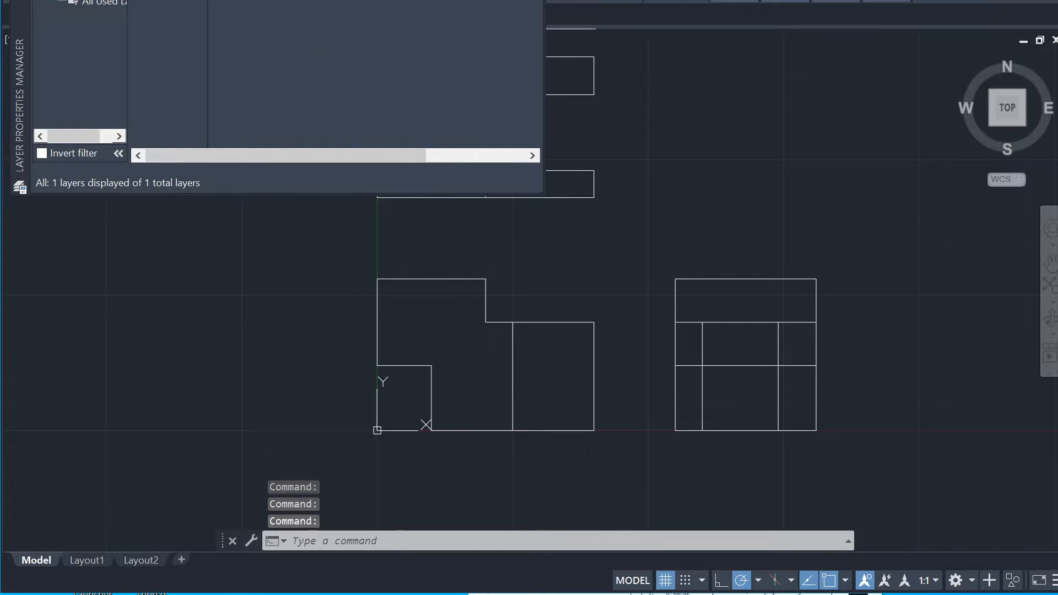
- Add two new layers to the drawing and name the second one Hidden
key("alt+n")
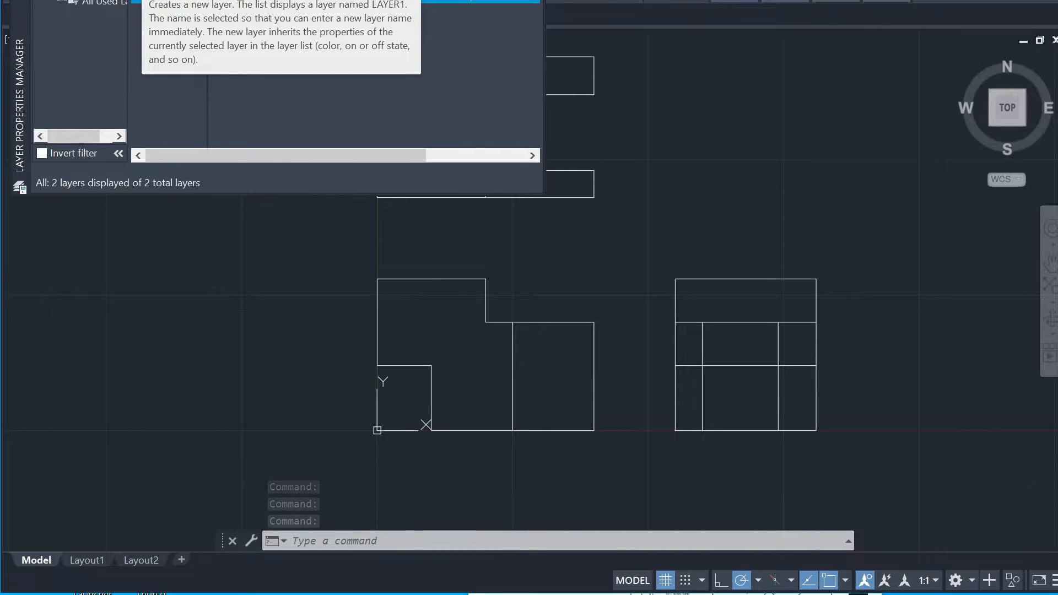
left_click(144, 0)
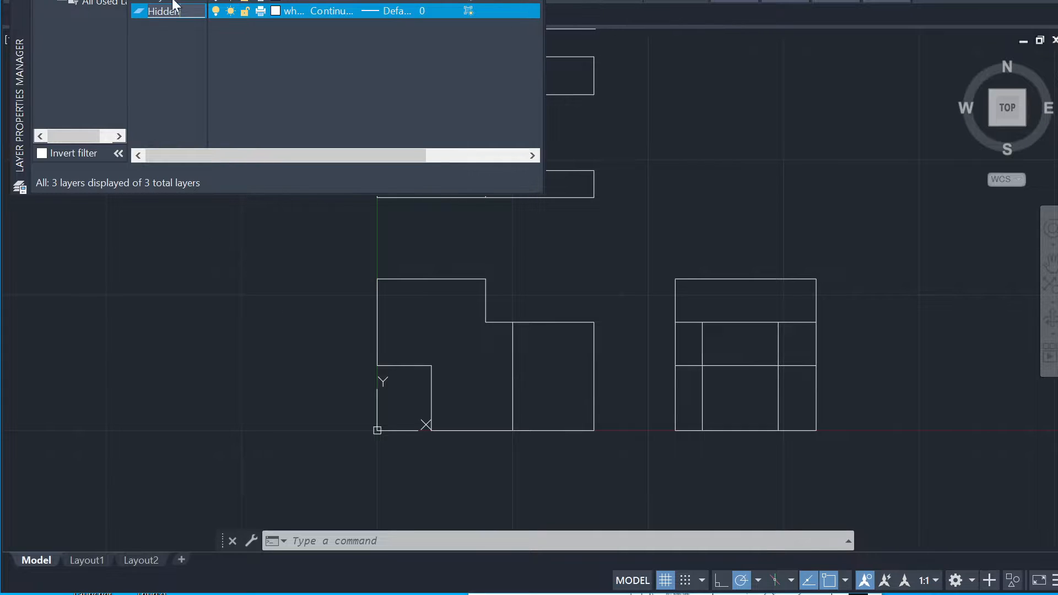
- Set the Hidden layer's lineweight to 0.30 mm
left_click(368, 11)
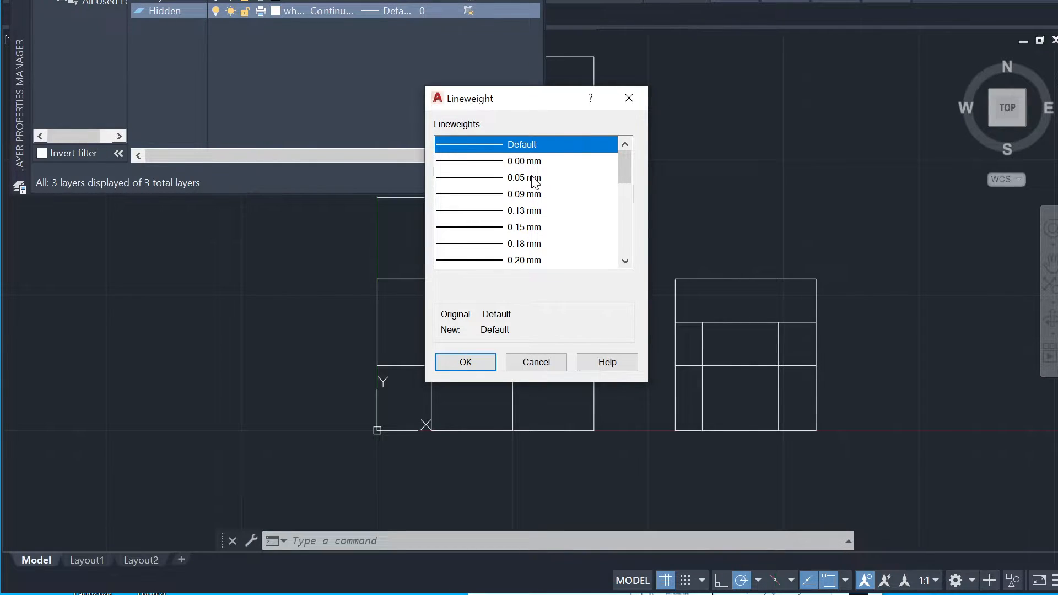
scroll(533, 199, "down", 1)
scroll(538, 236, "down", 1)
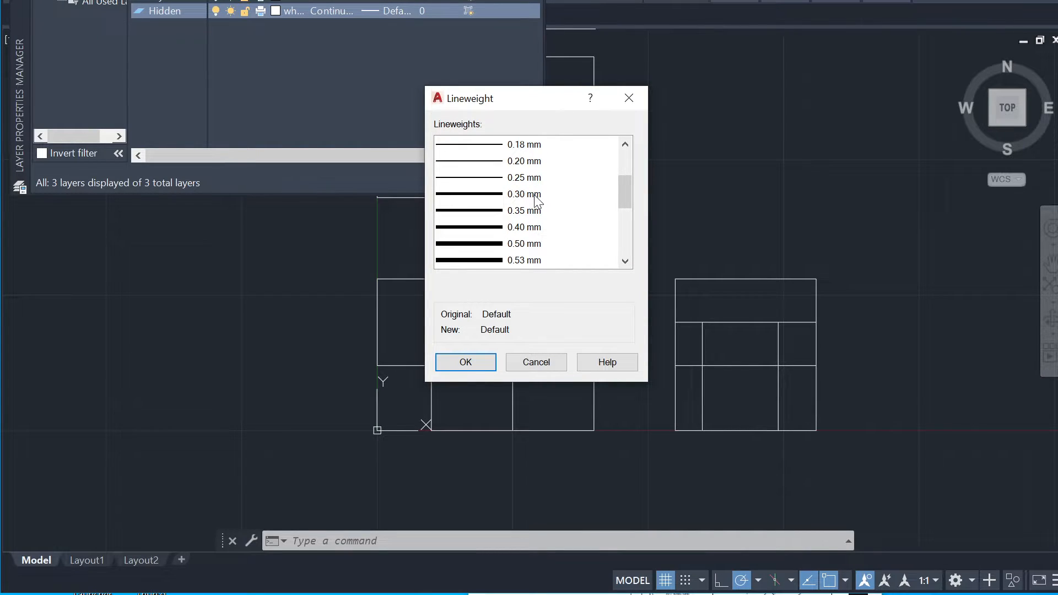
left_click(523, 177)
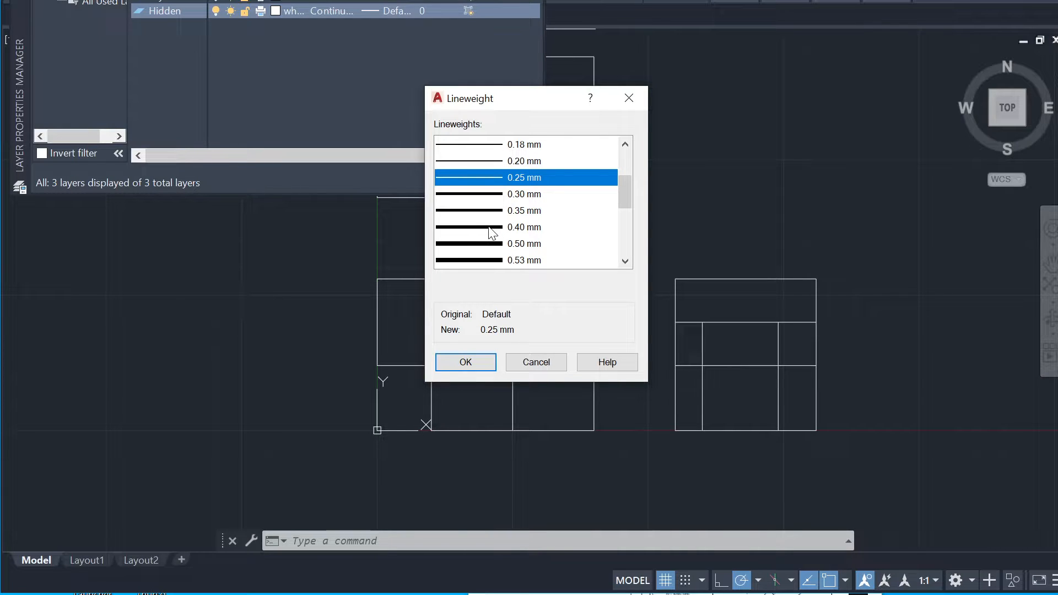
left_click(497, 195)
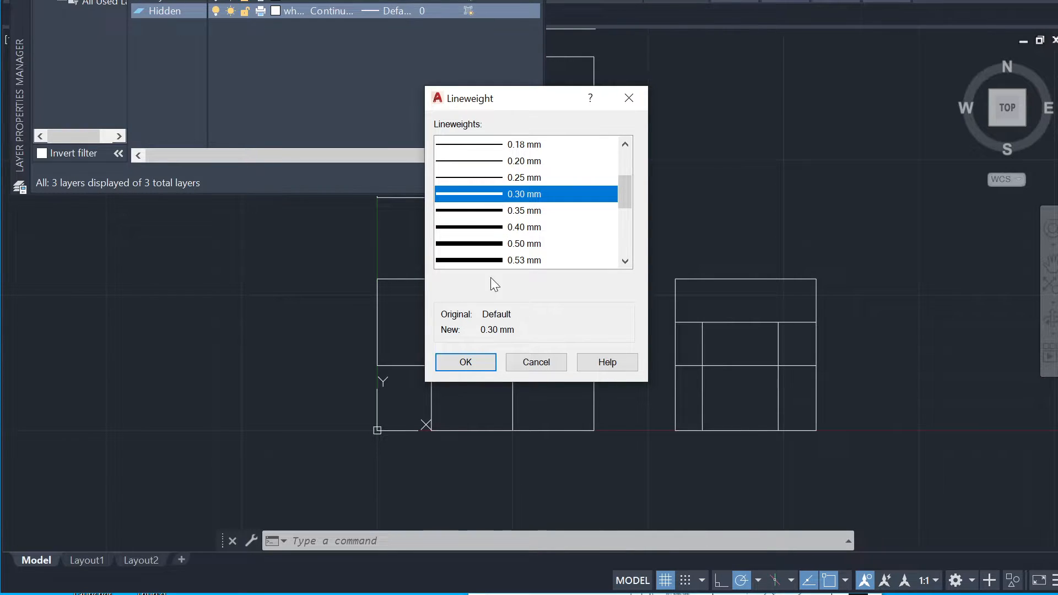
scroll(499, 203, "up", 1)
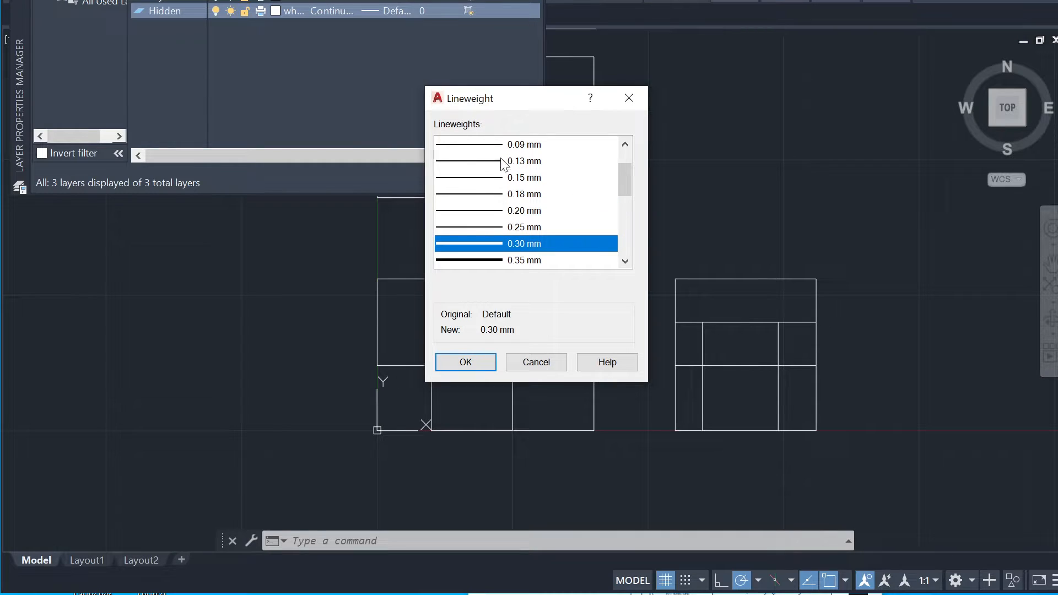
left_click(465, 362)
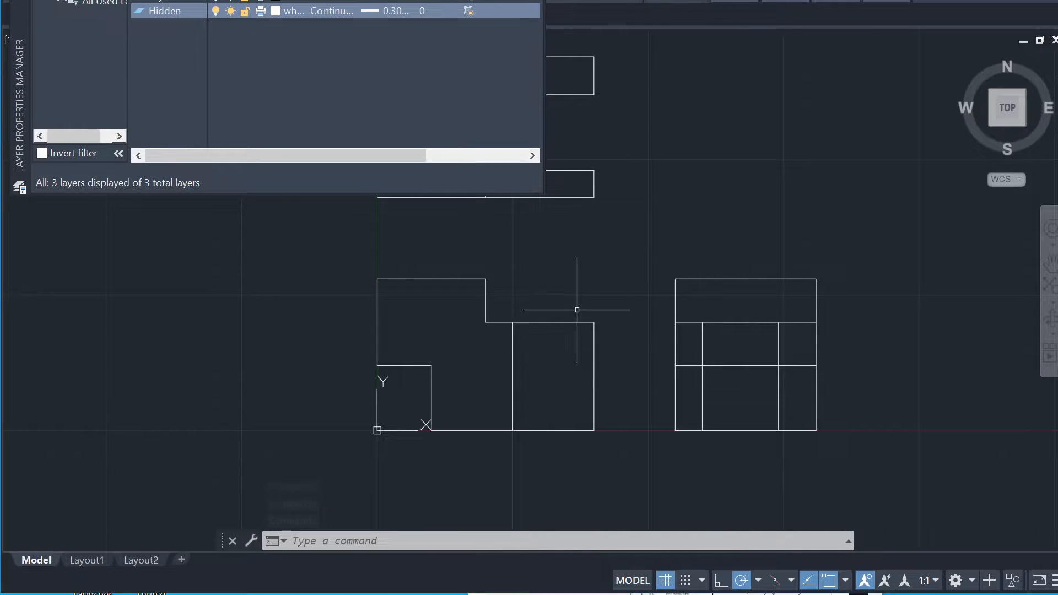
- Set the Hidden layer's lineweight to 0.50 mm
left_click(399, 7)
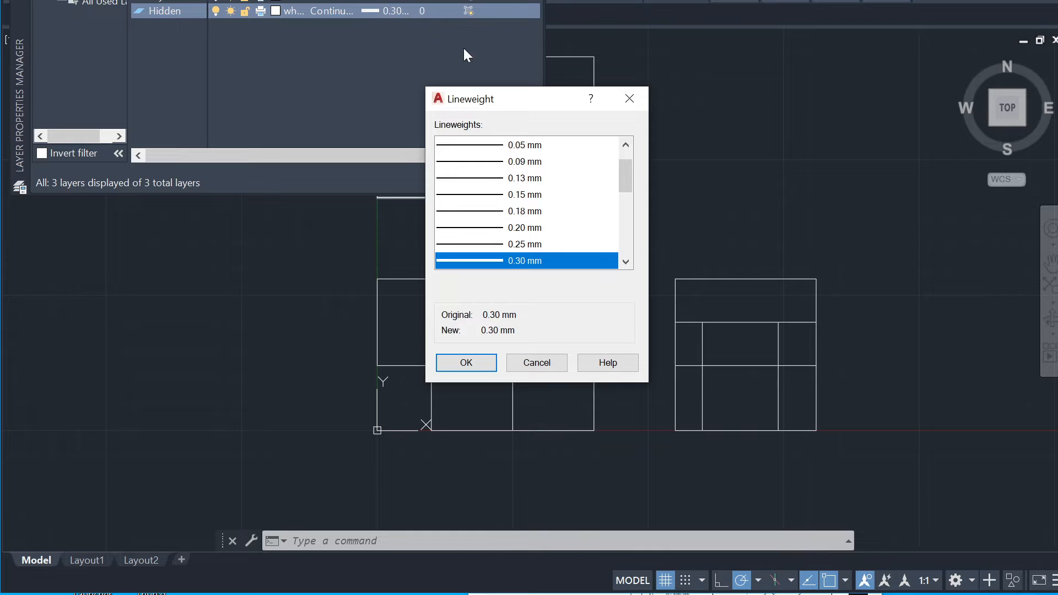
scroll(541, 186, "down", 1)
left_click(526, 260)
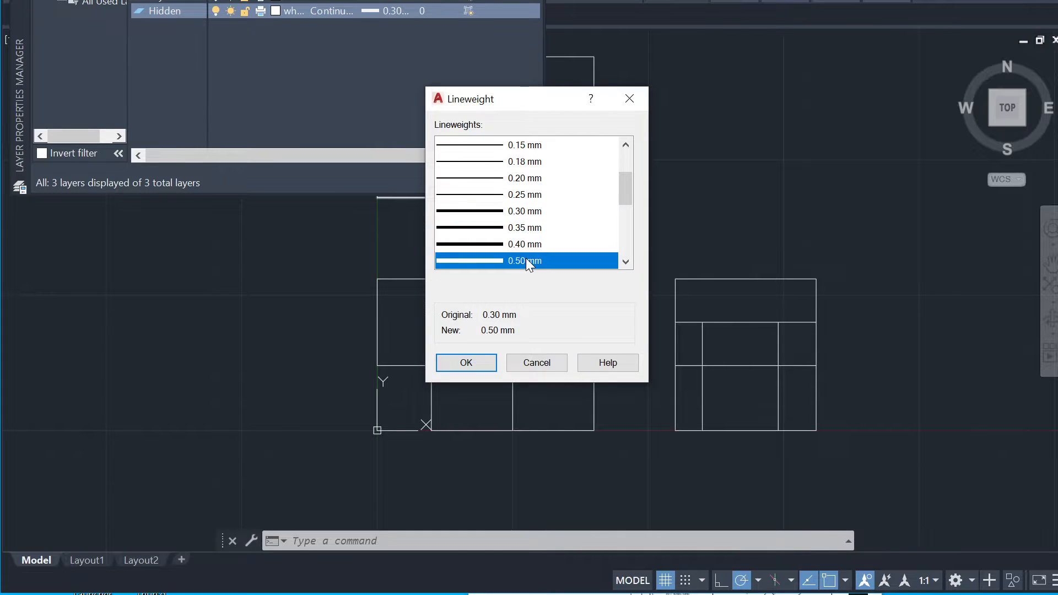
left_click(467, 364)
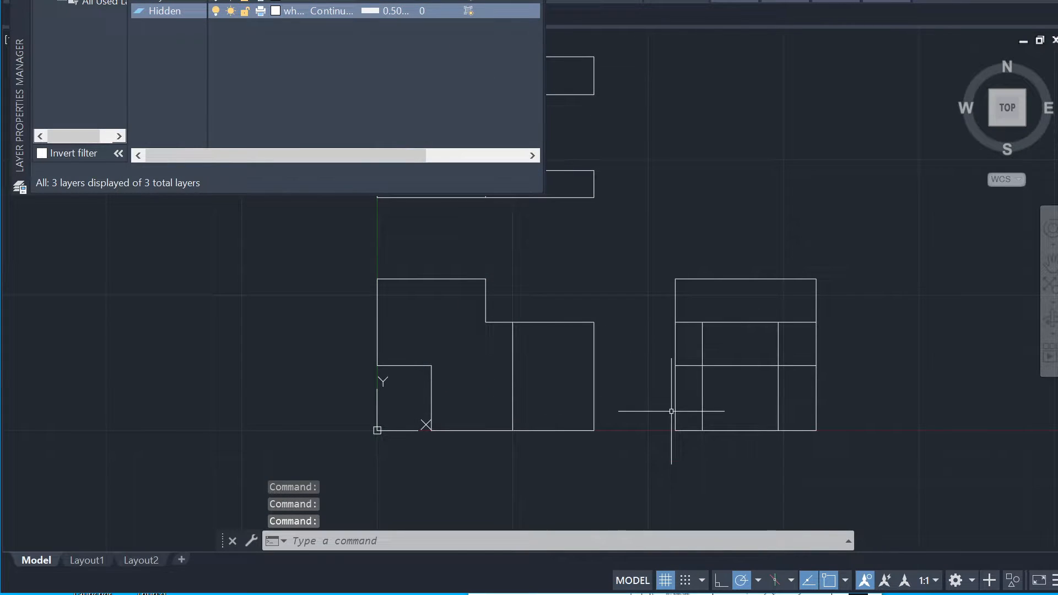
left_click(871, 460)
left_click(388, 232)
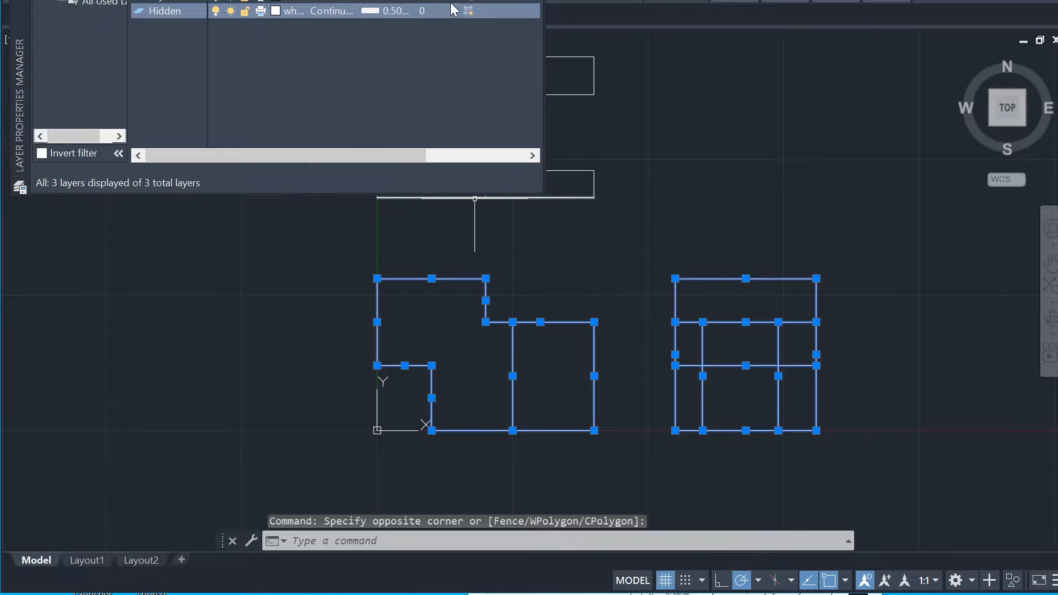
right_click(159, 10)
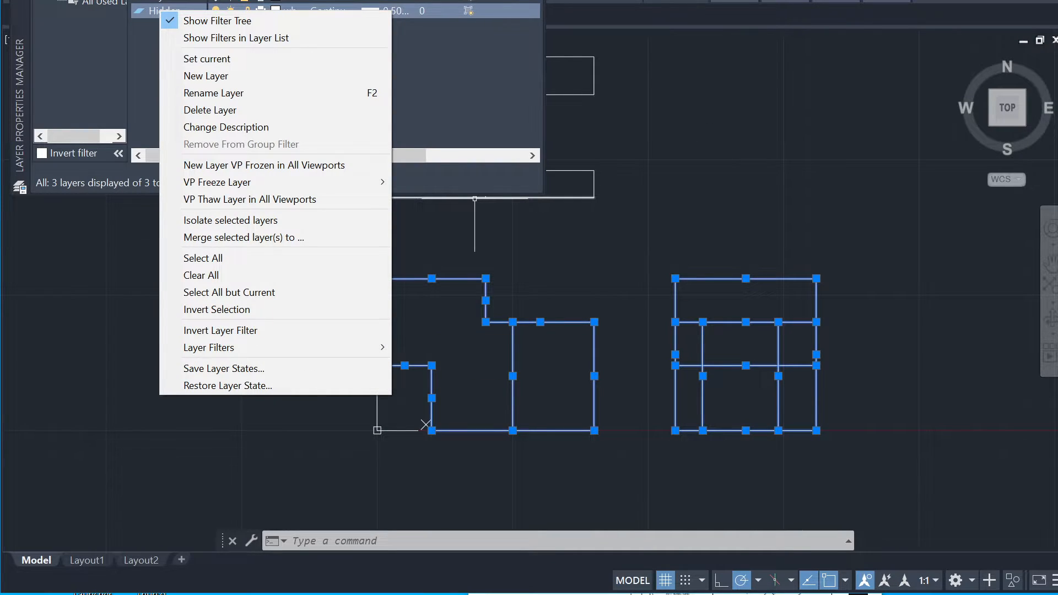
left_click(474, 198)
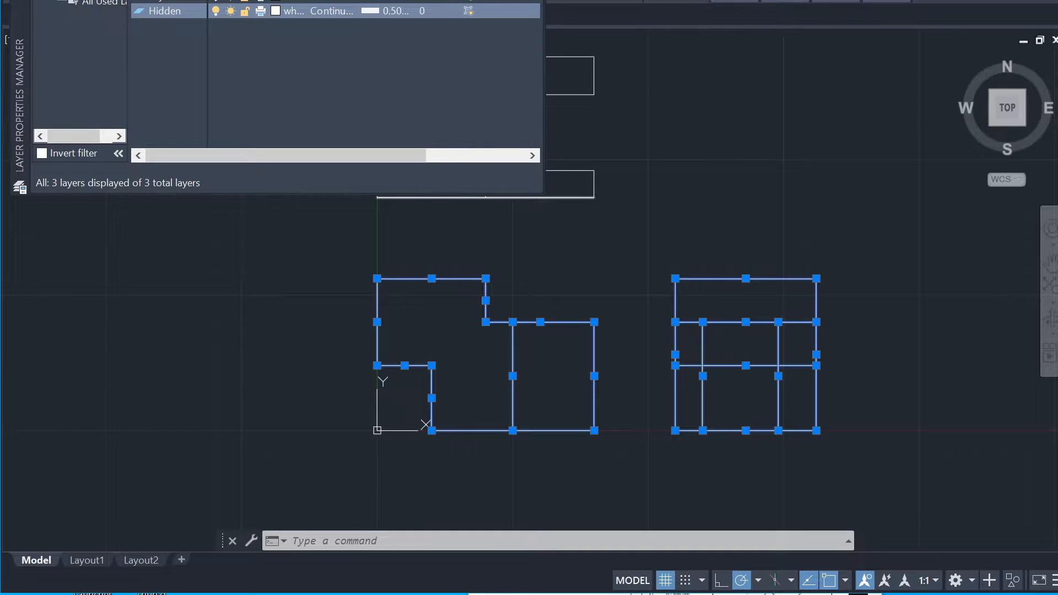
- Load the ISO dash space linetype ACAD_ISO03W100 for the Hidden layer and select it among the loaded linetypes
left_click(175, 11)
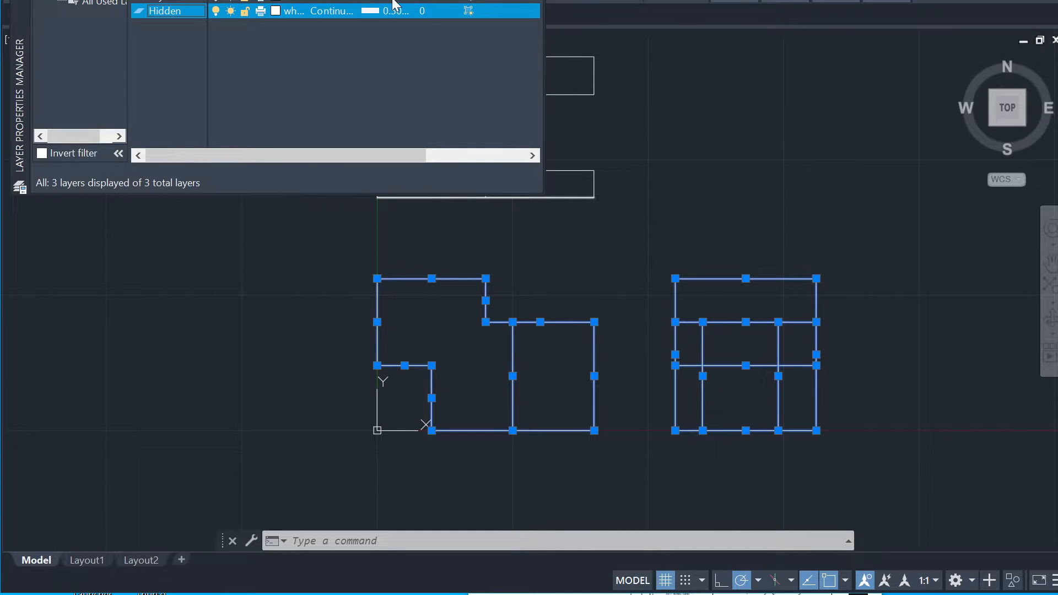
left_click(336, 11)
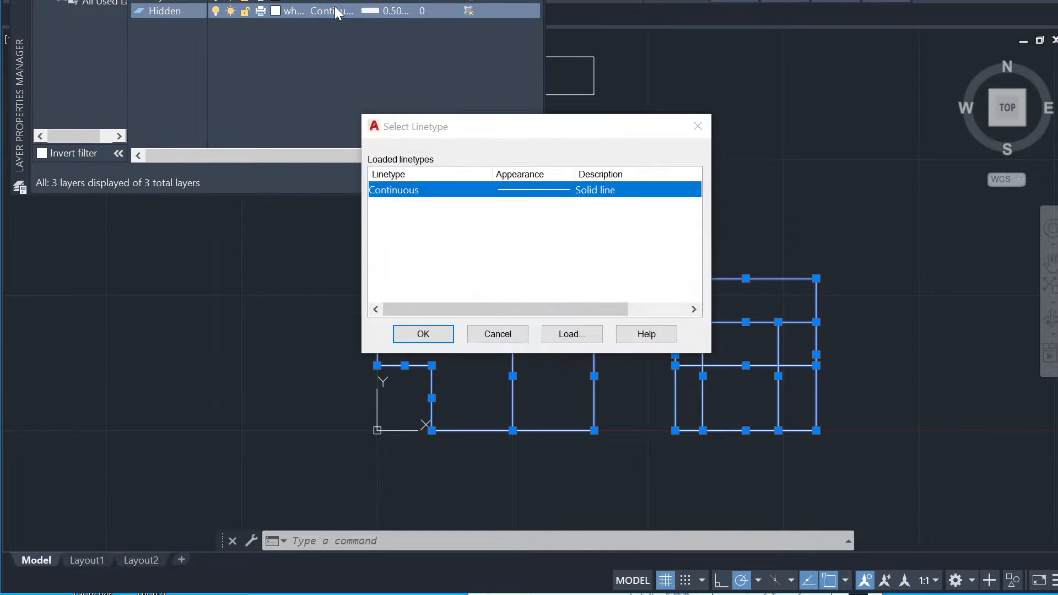
left_click(566, 333)
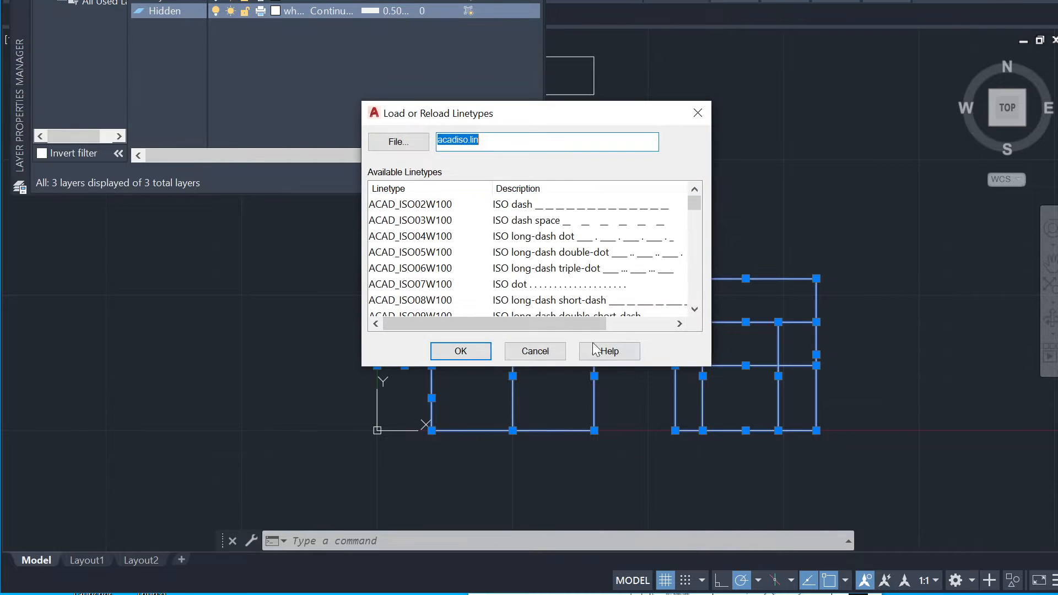
left_click(608, 221)
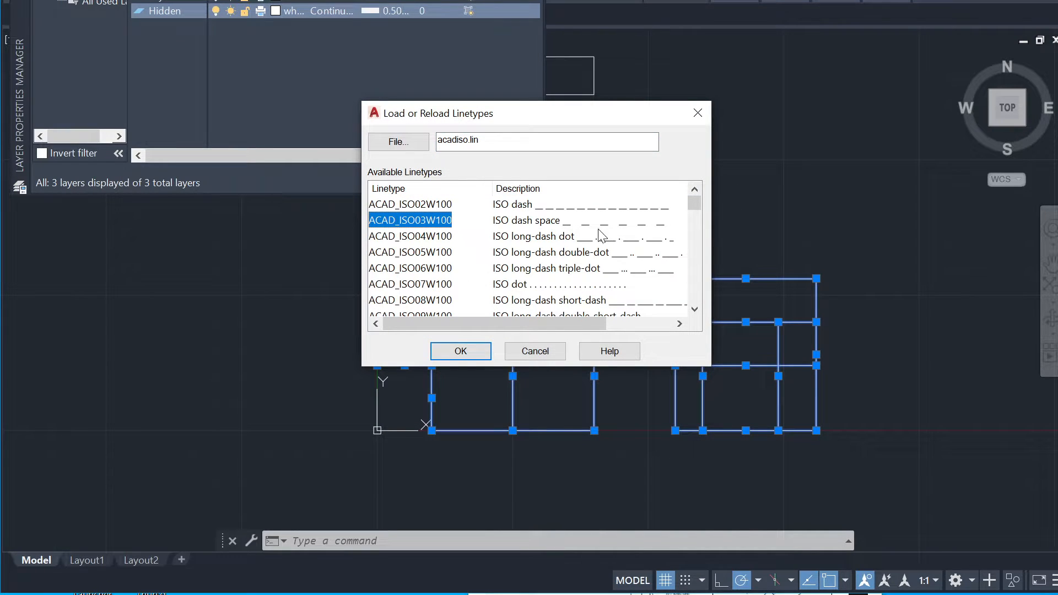
left_click(466, 351)
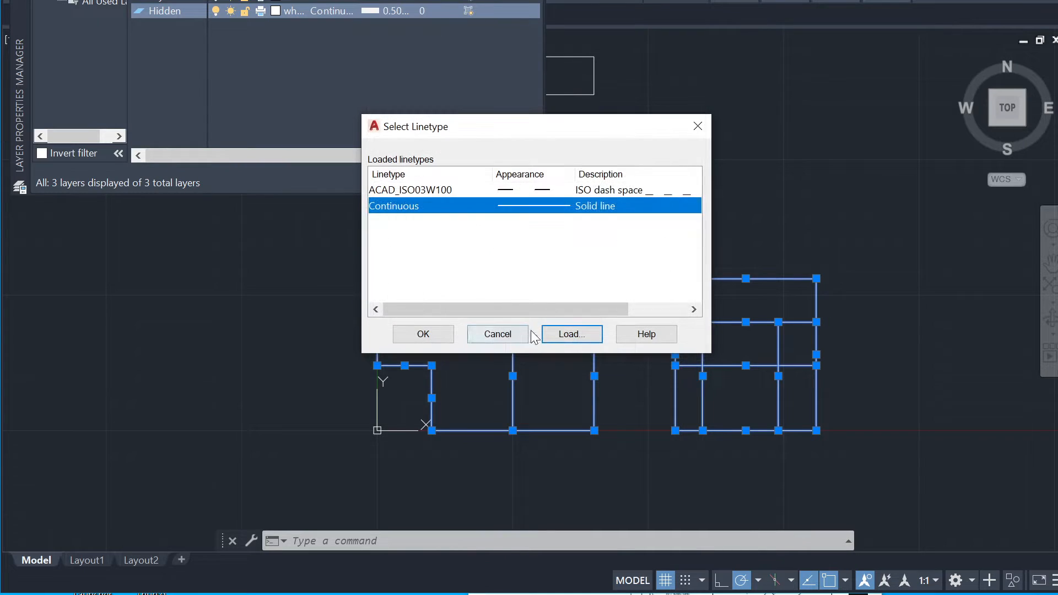
left_click(512, 187)
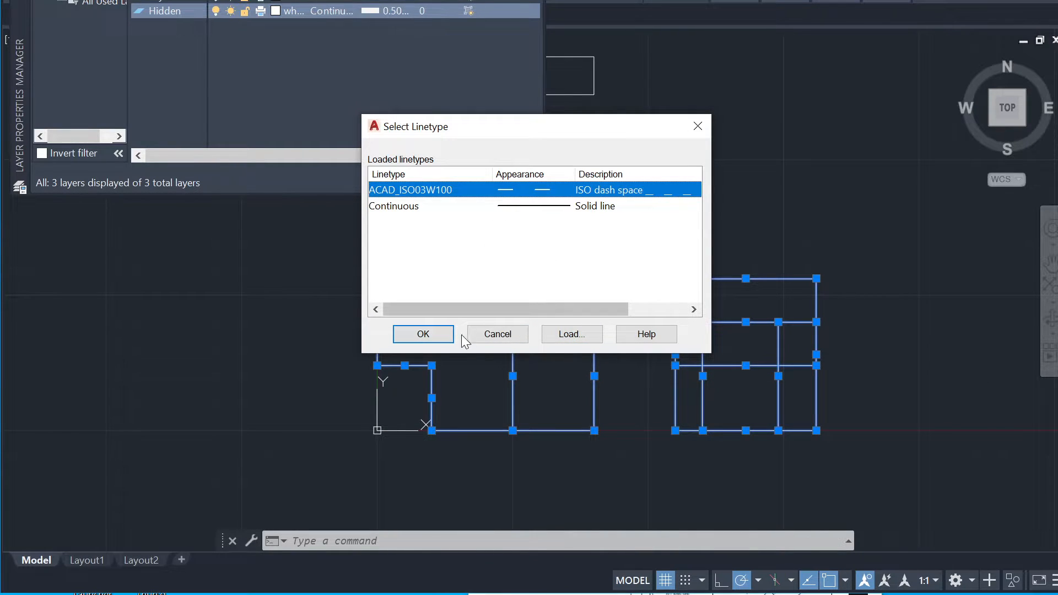
- Load the ISO dash linetype ACAD_ISO02W100, assign it to the Hidden layer, and clear the selection in the drawing
left_click(583, 332)
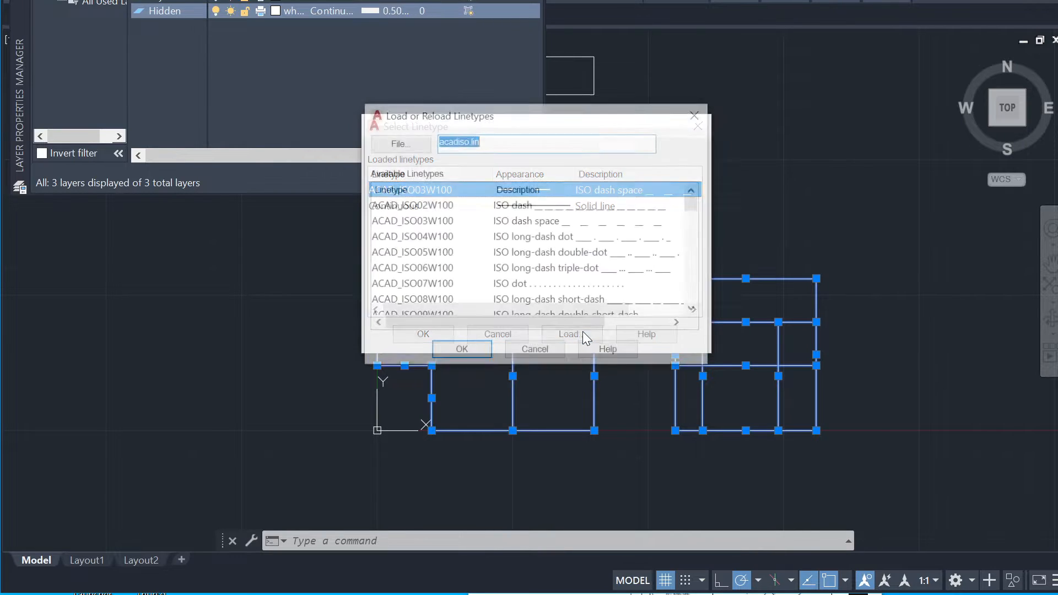
left_click(466, 356)
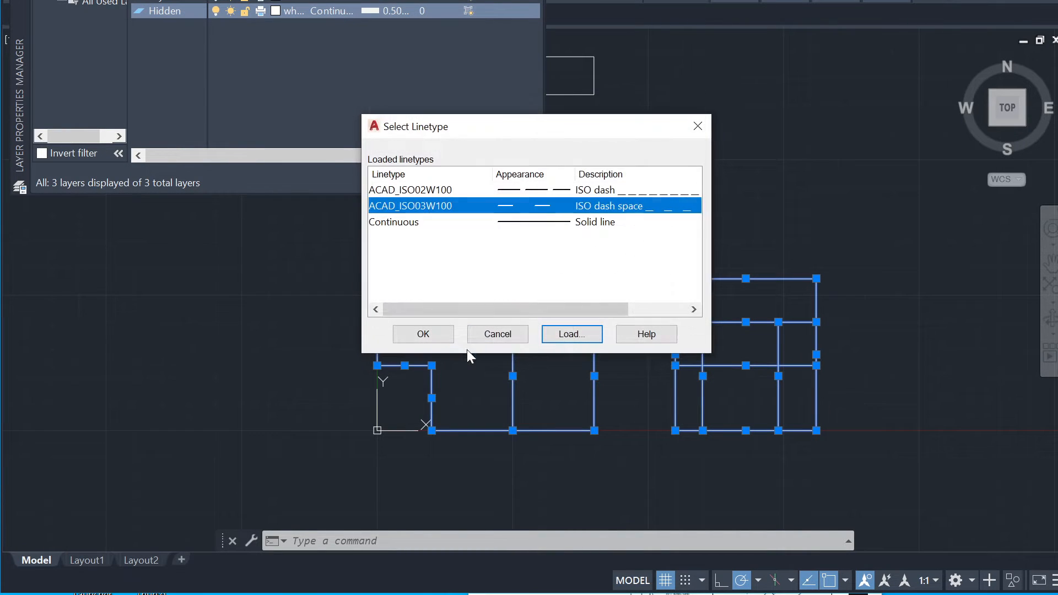
left_click(578, 190)
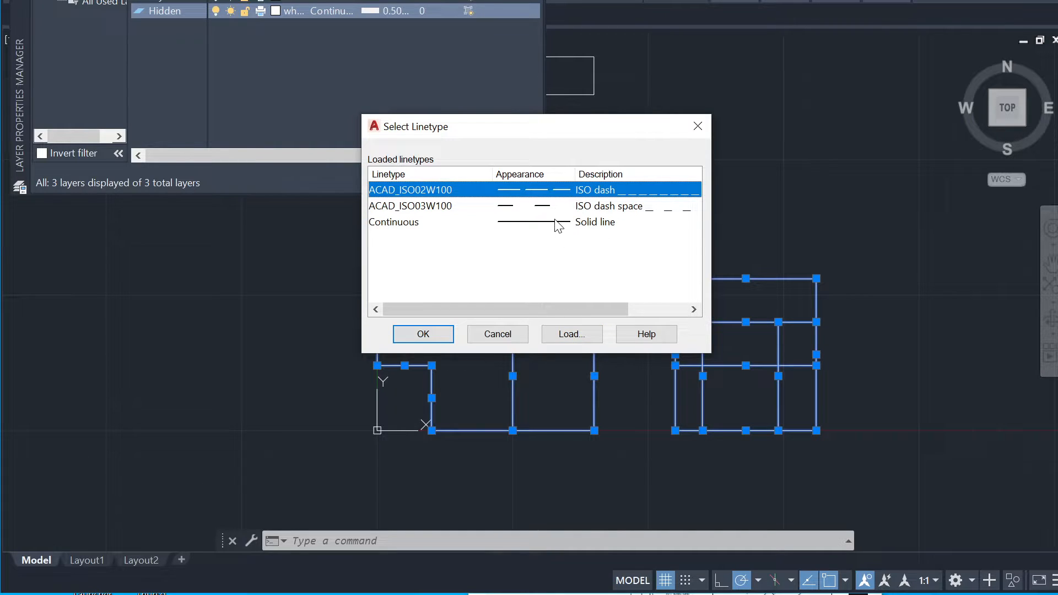
left_click(423, 334)
left_click_drag(437, 337, 425, 306)
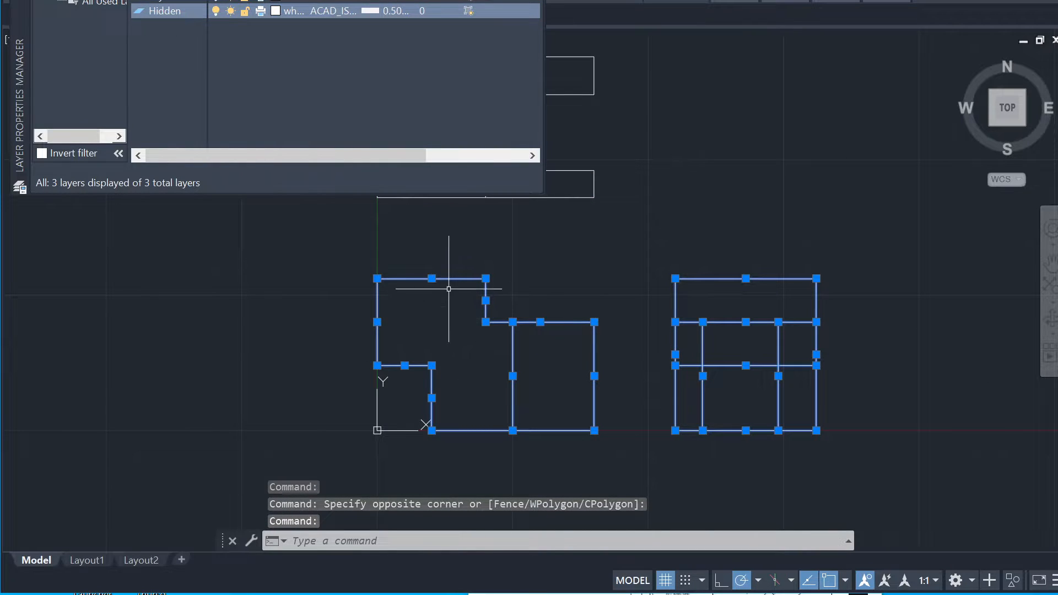
left_click(731, 99)
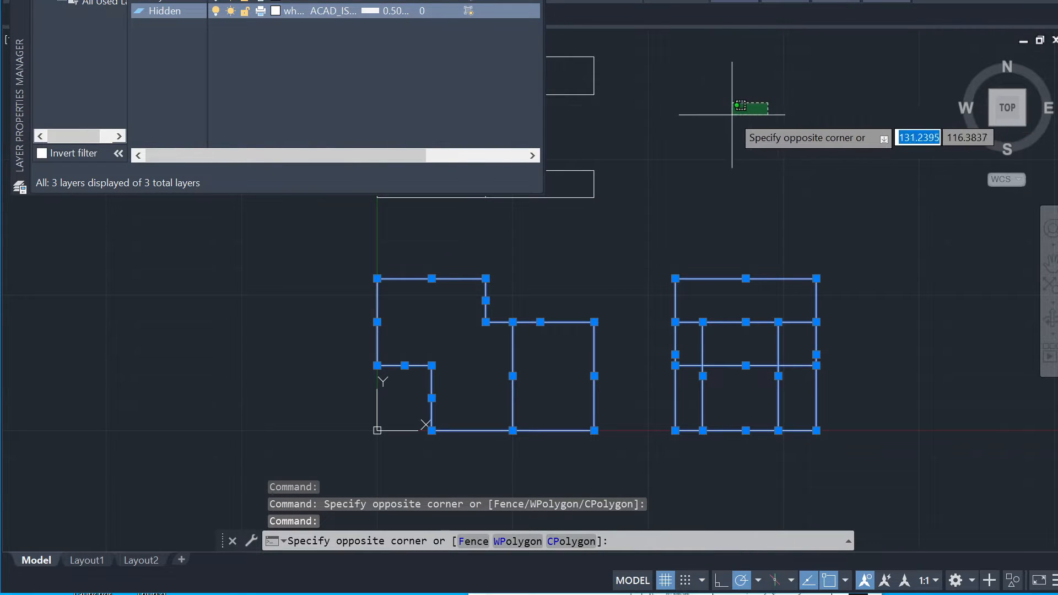
key("Escape")
key("Escape")
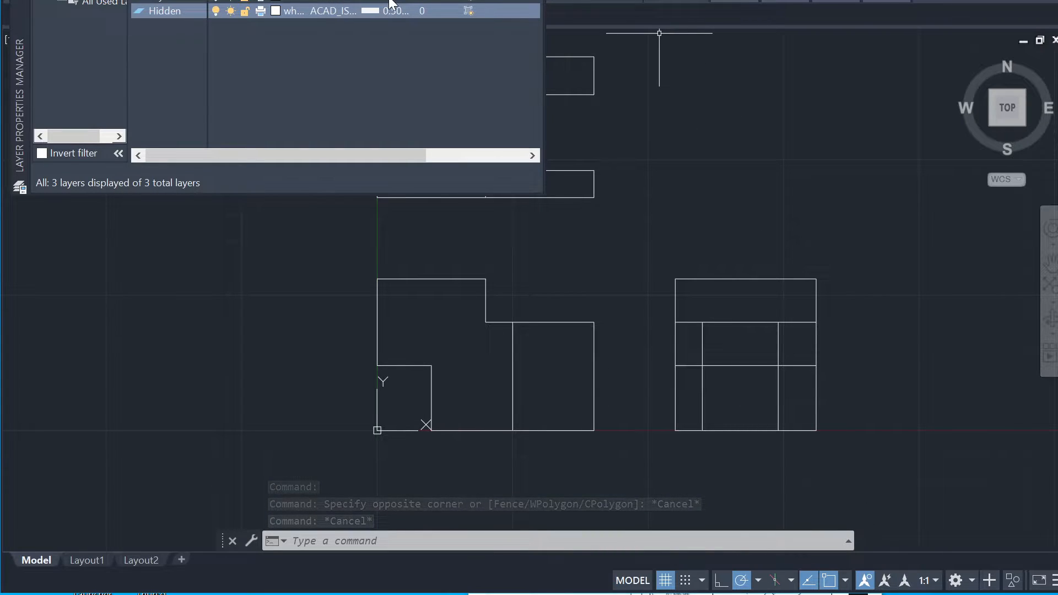
- Set the lineweight of the new layer listed directly above Hidden to 0.50 mm
left_click(389, 1)
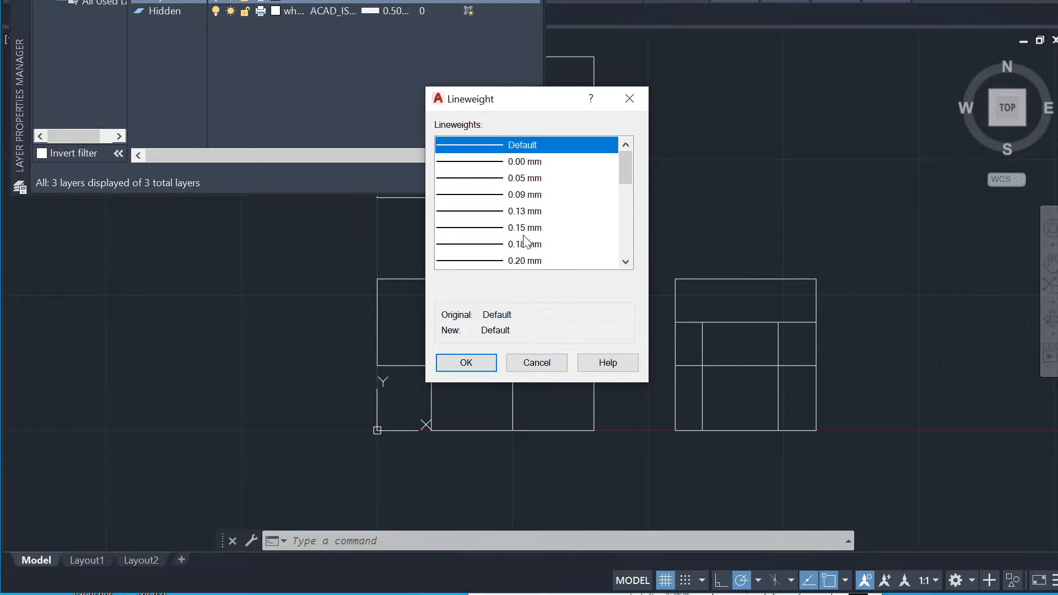
scroll(533, 242, "down", 1)
scroll(536, 248, "down", 1)
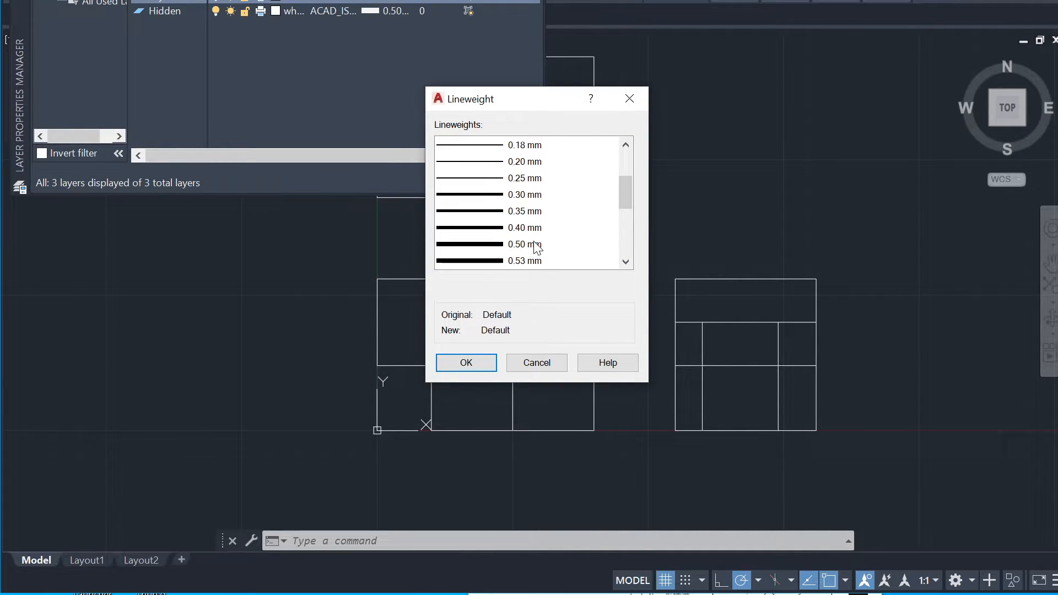
left_click(533, 242)
left_click(483, 361)
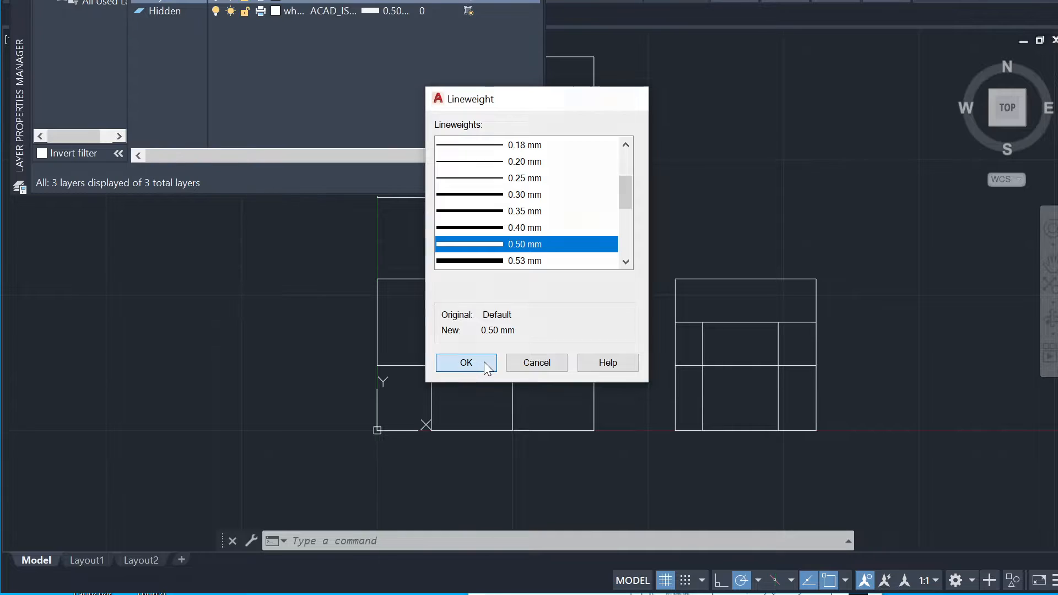
left_click(638, 164)
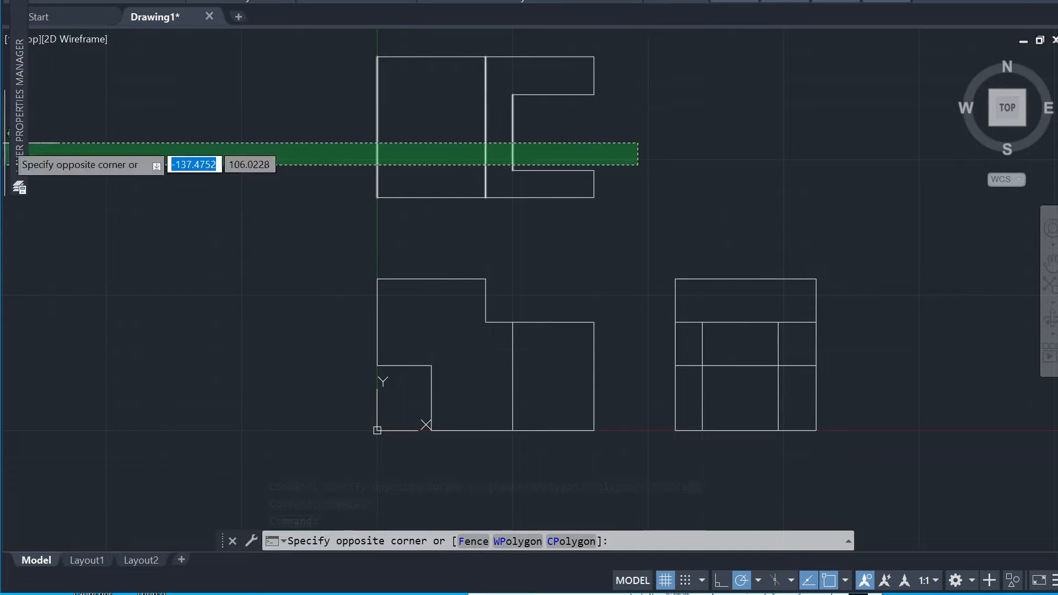
key("Escape")
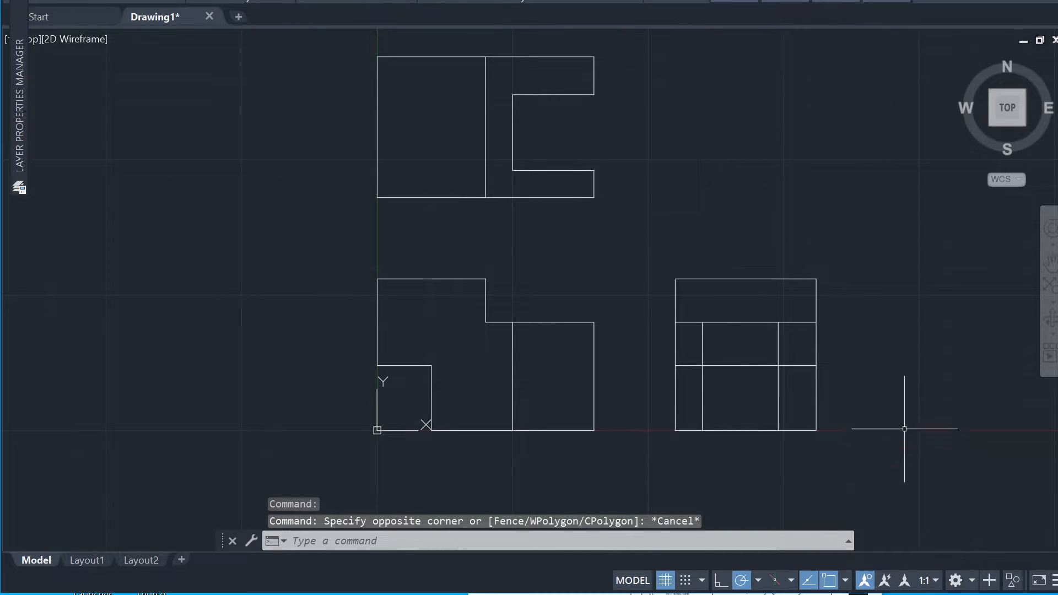
- Select all lines of the three views, assign them to the continuous 0.50 mm layer Layer1, and clear the selection
left_click(916, 475)
left_click(315, 55)
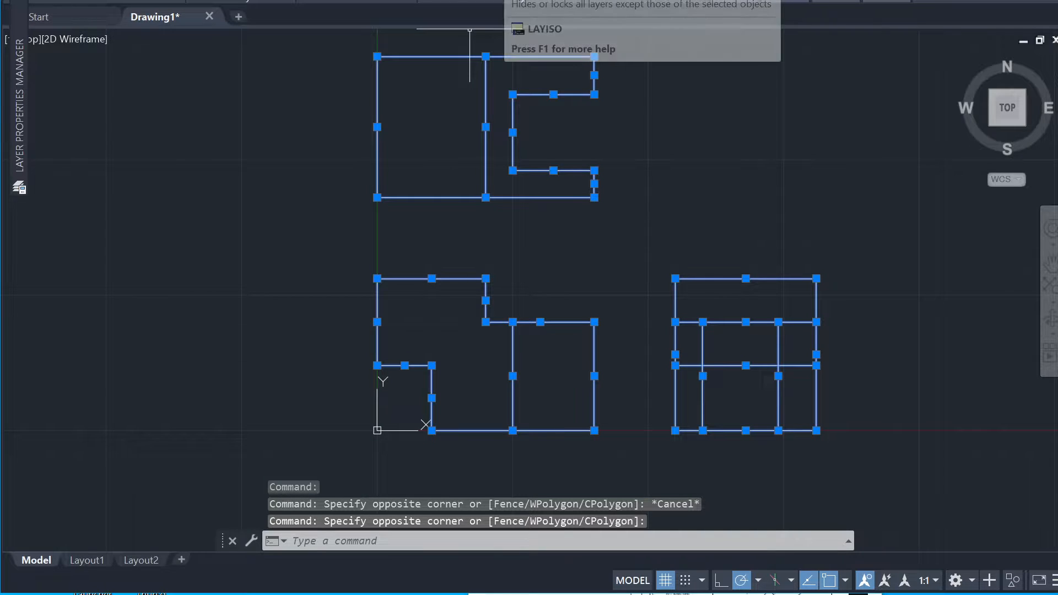
mouse_move(539, 3)
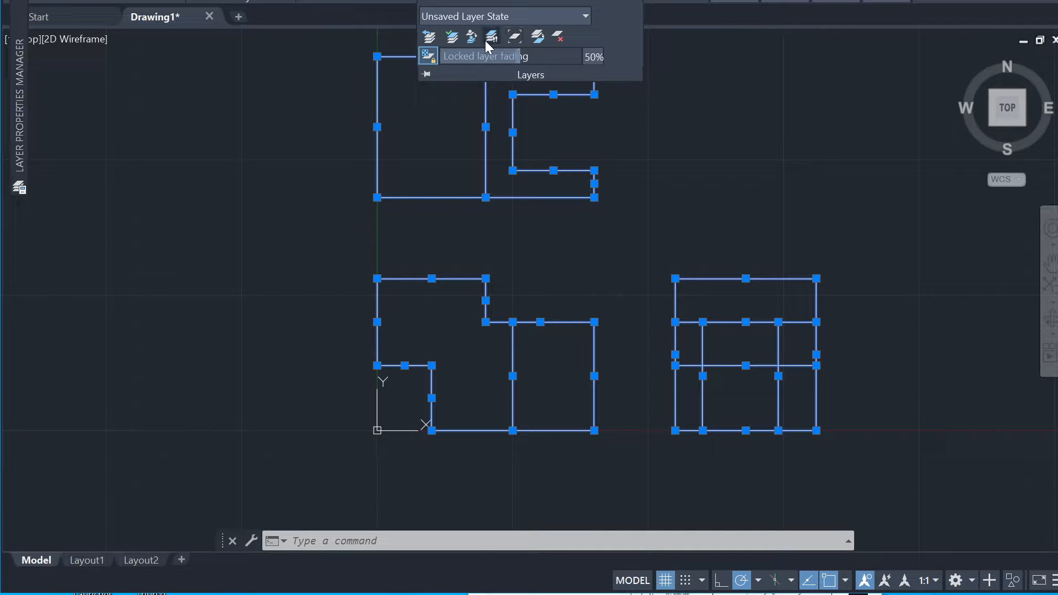
left_click(523, 20)
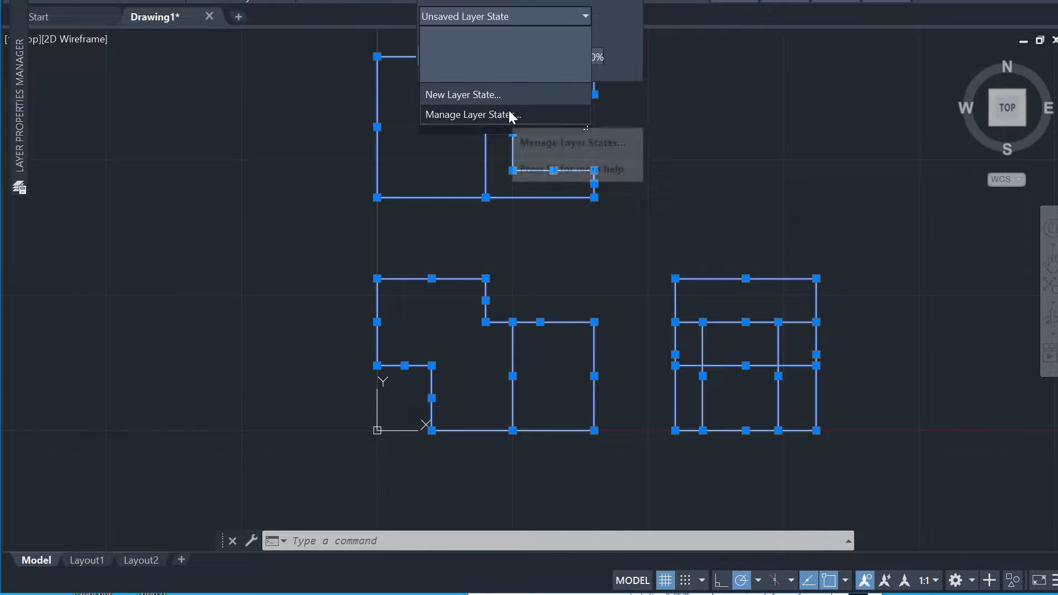
left_click(595, 1)
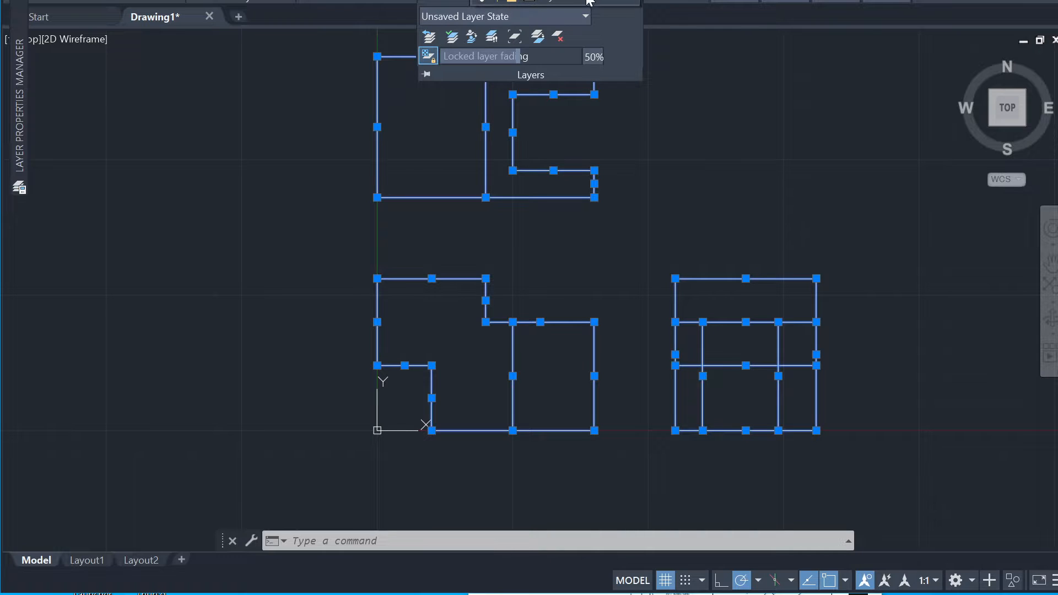
key("Escape")
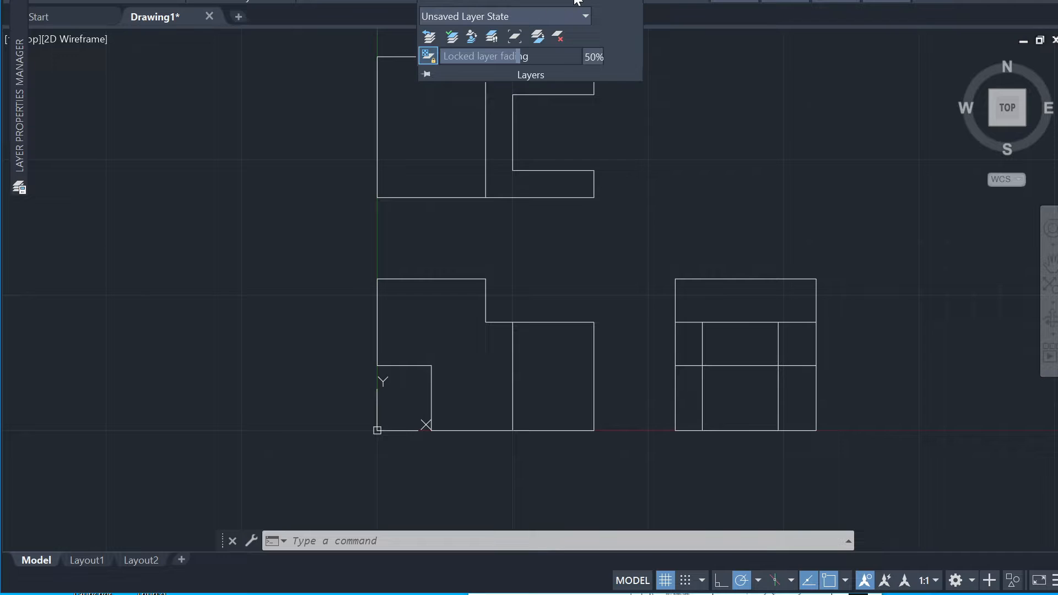
key("ctrl+a")
left_click(821, 149)
left_click(812, 139)
left_click(738, 119)
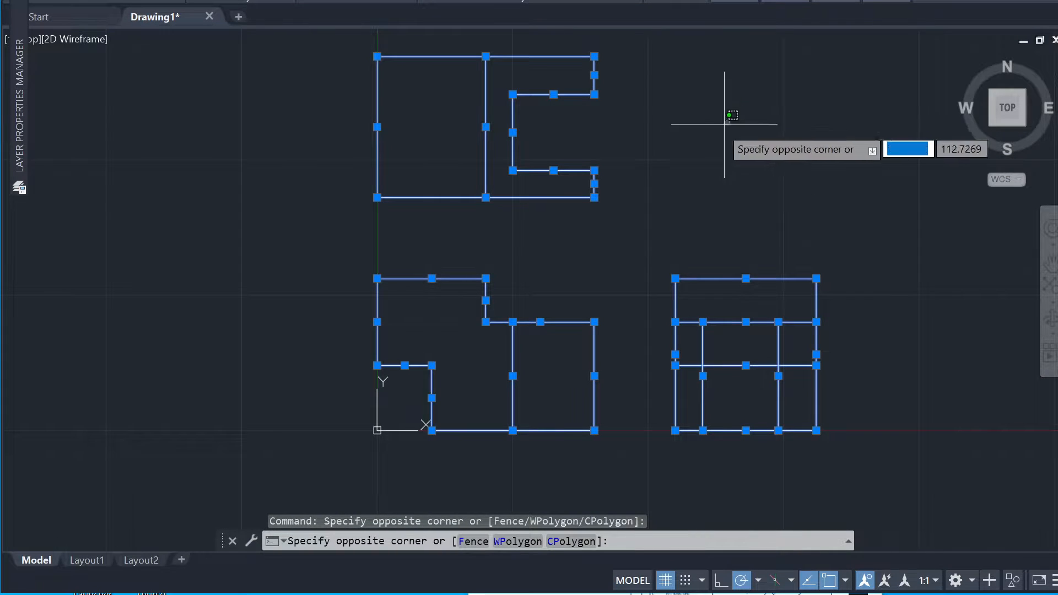
key("Escape")
key("Escape")
- Assign the front view's inner vertical line and the side view's lower inner horizontal line to the Hidden layer
left_click(526, 353)
left_click(495, 361)
left_click(697, 355)
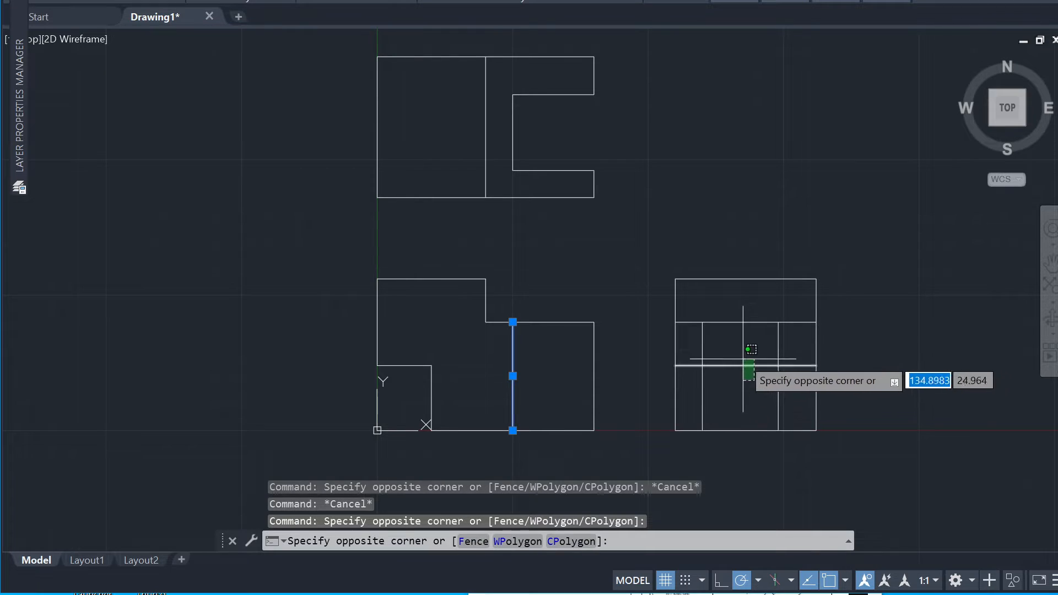
left_click(683, 372)
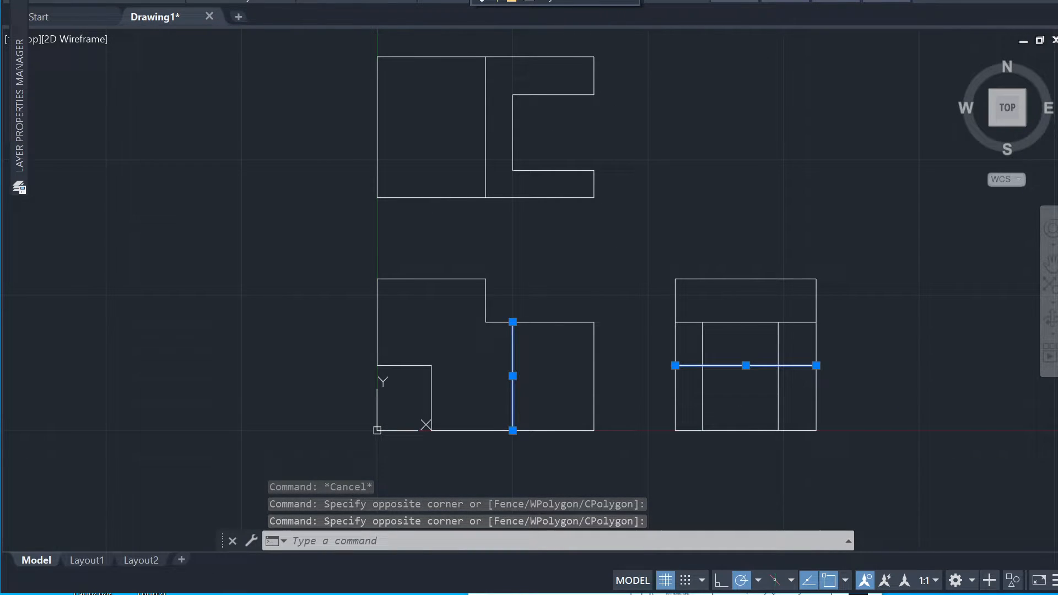
left_click(808, 169)
left_click(893, 184)
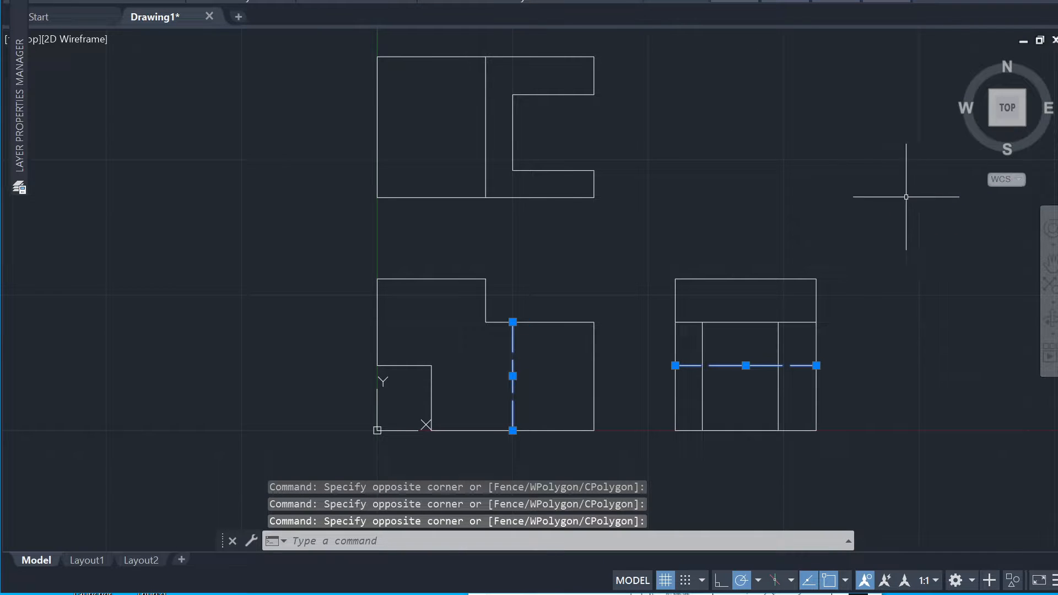
left_click(880, 287)
key("Escape")
key("Escape")
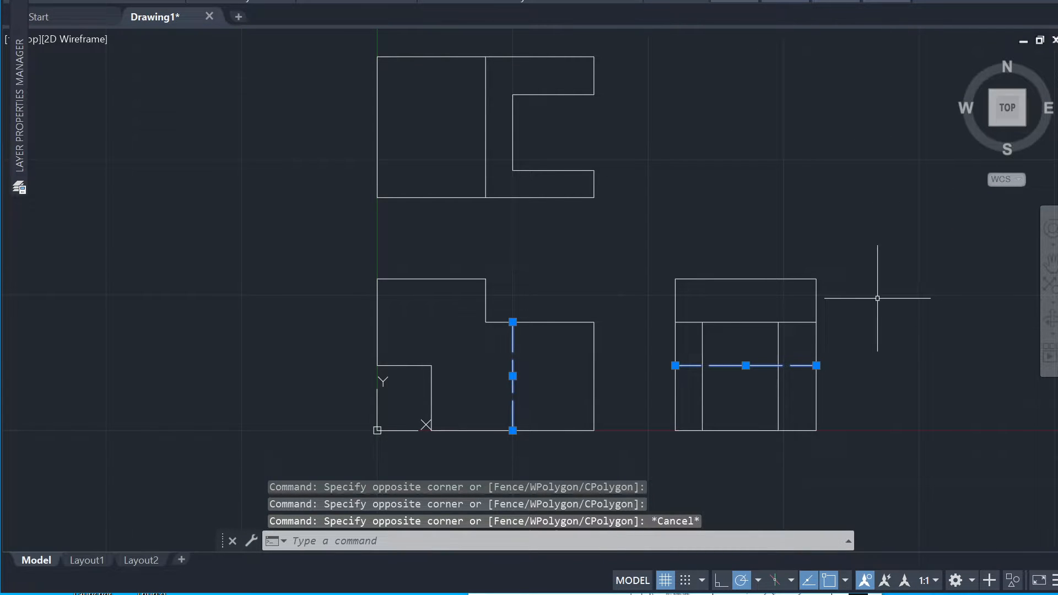
left_click(866, 305)
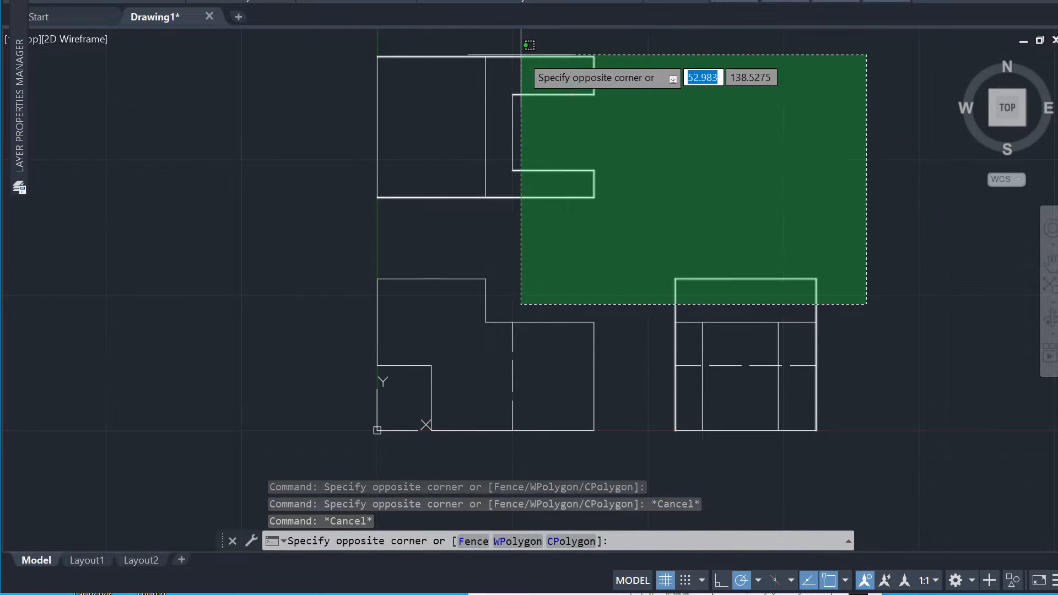
key("Escape")
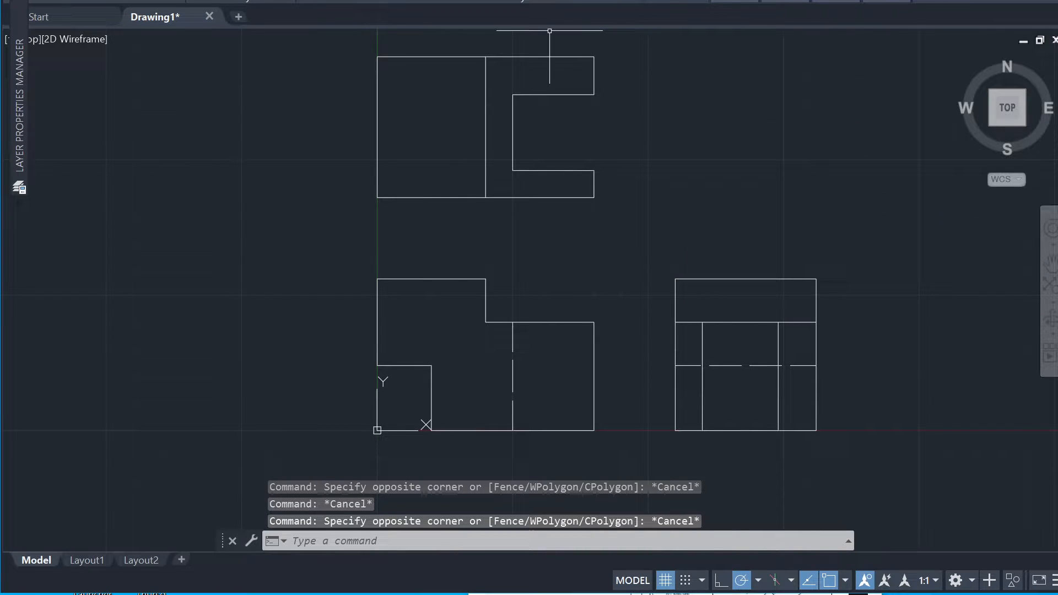
key("Escape")
key("Escape")
key("Escape")
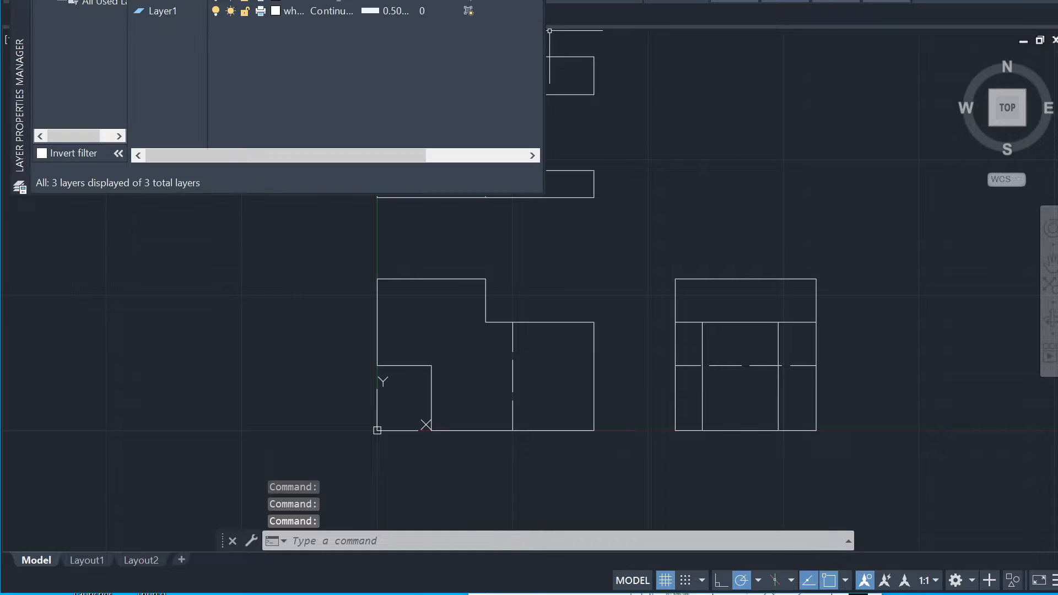
- Add a new layer and set its lineweight to 0.25 mm
key("alt+n")
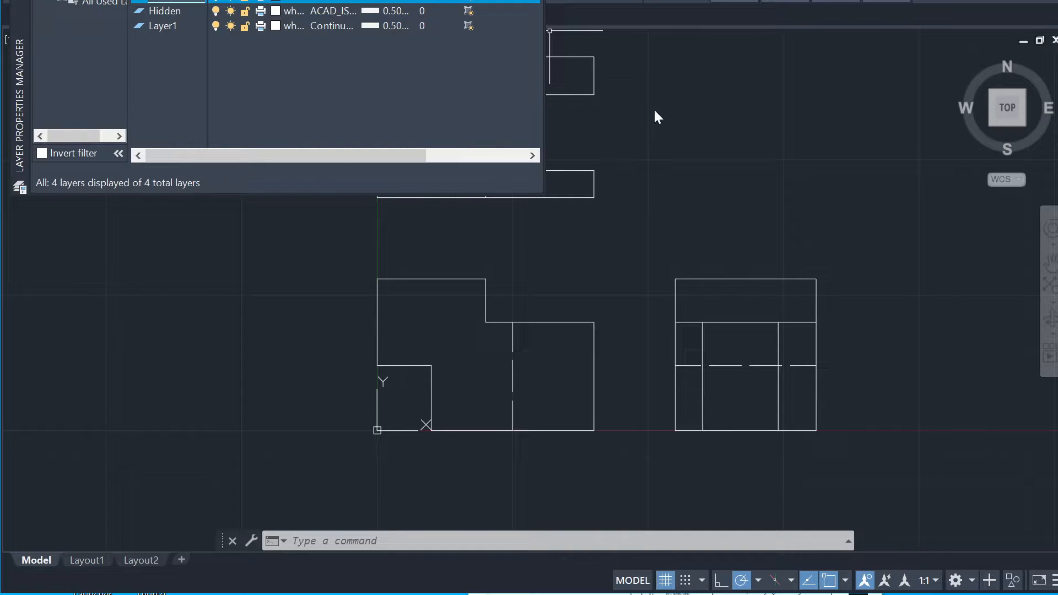
left_click(390, 2)
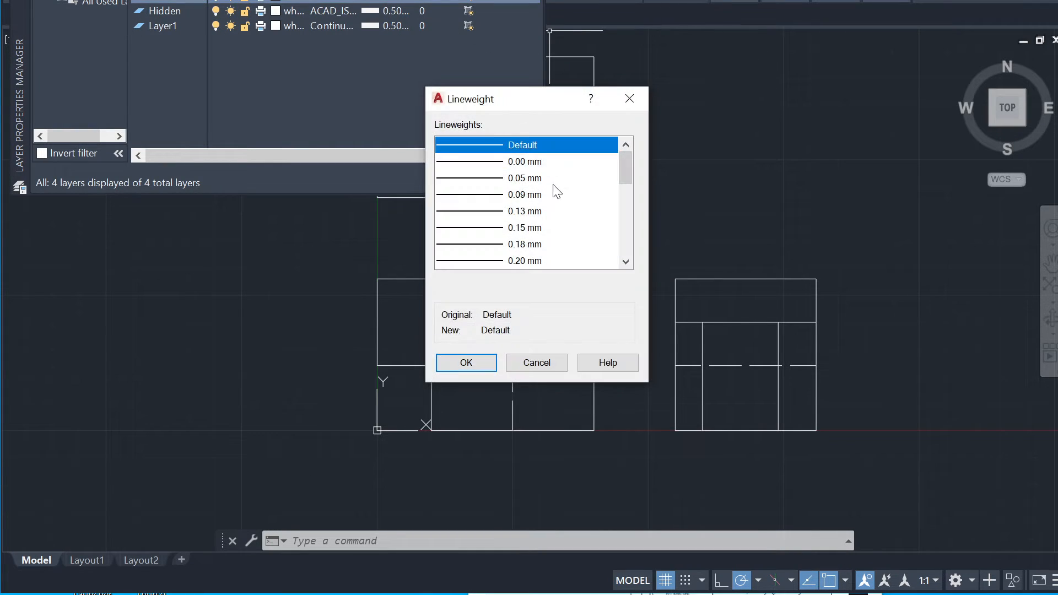
left_click(526, 227)
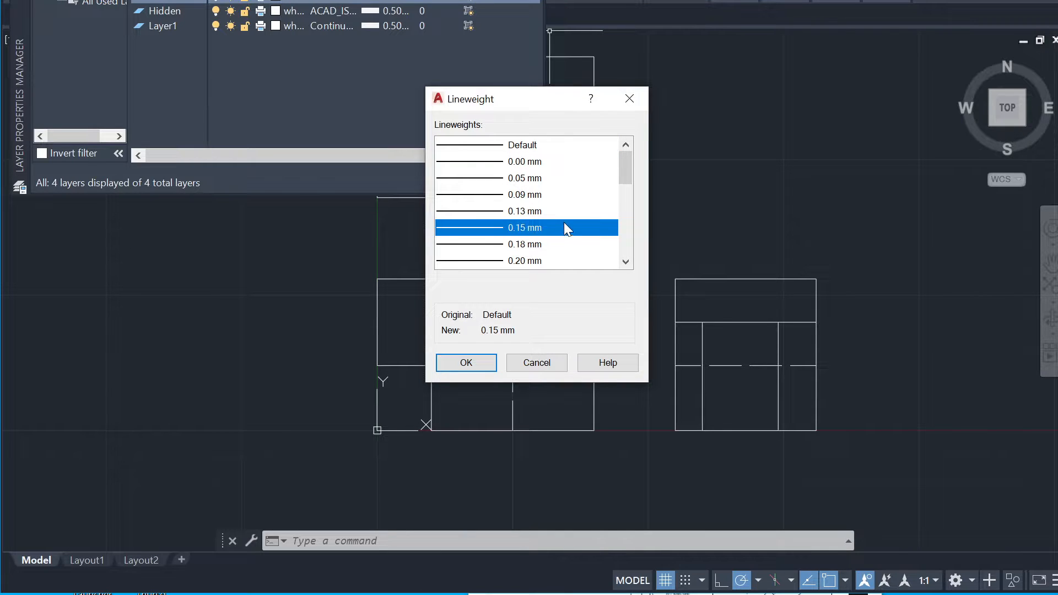
scroll(566, 227, "down", 1)
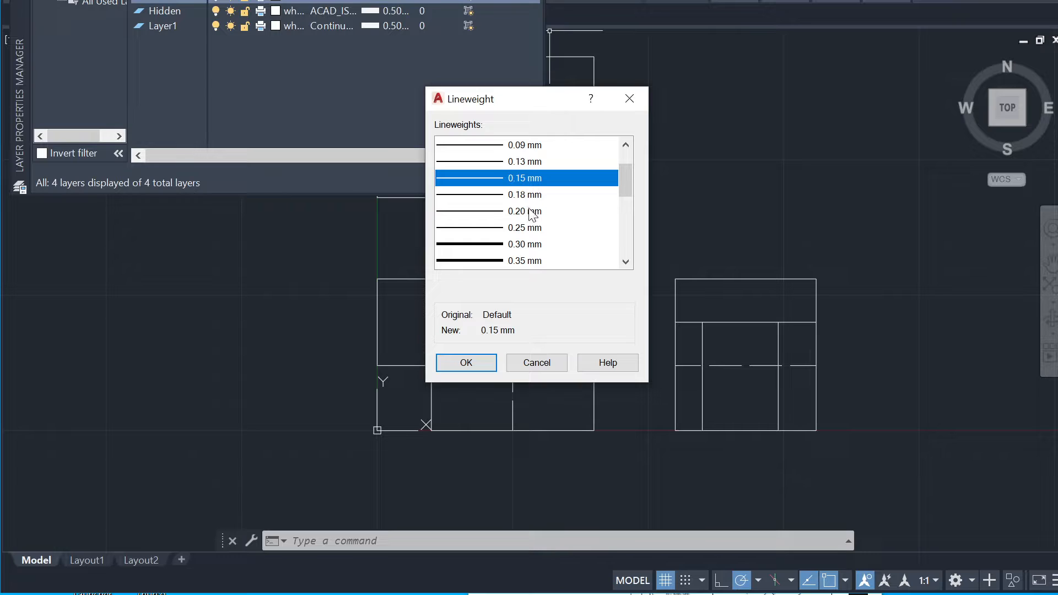
left_click(538, 231)
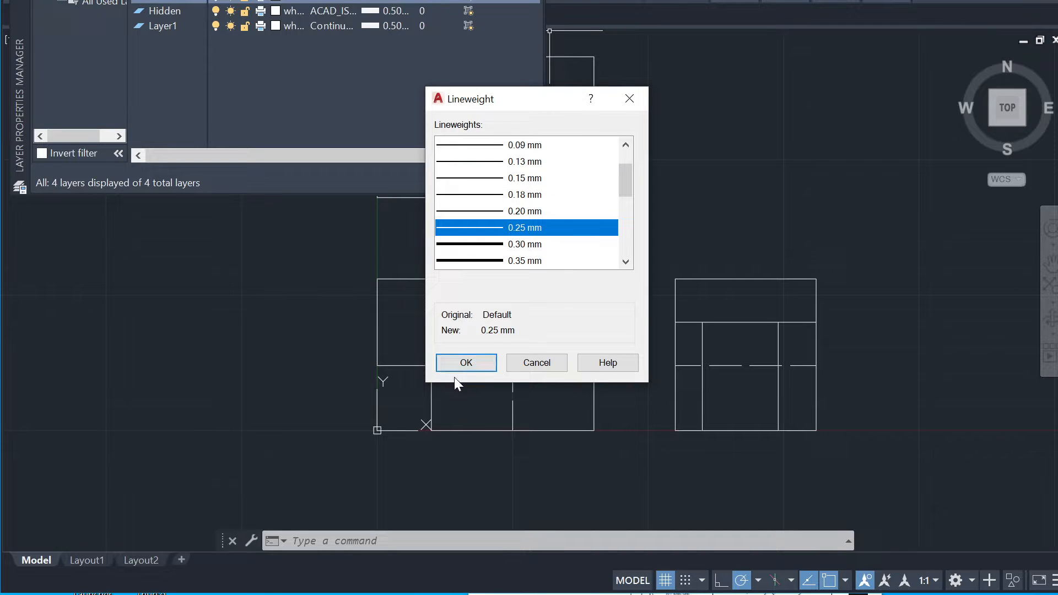
left_click(467, 364)
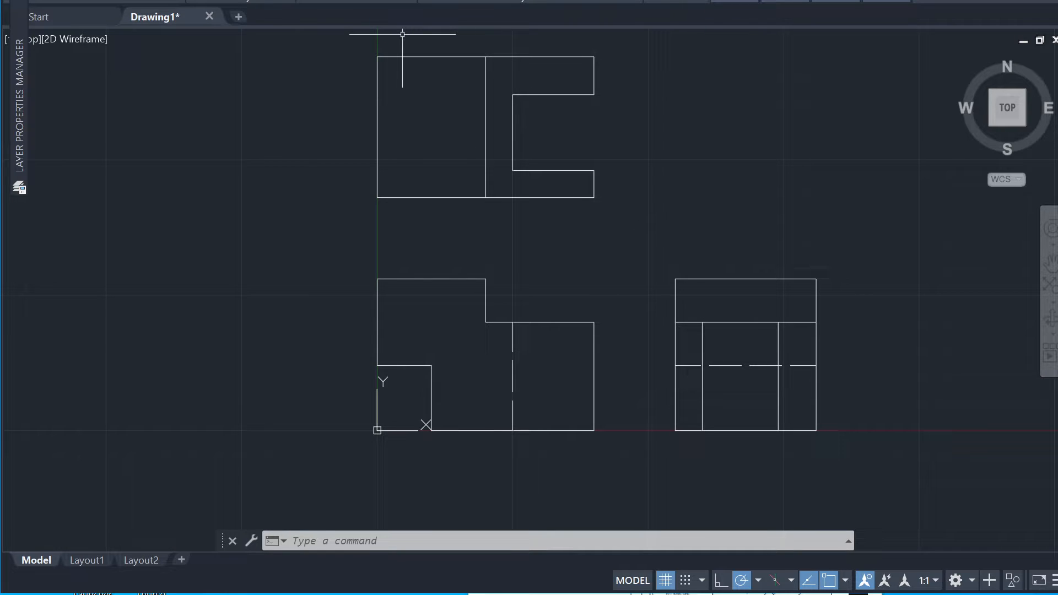
- Start the DIM command and open the Dimension Style Manager
type("dim")
key("Return")
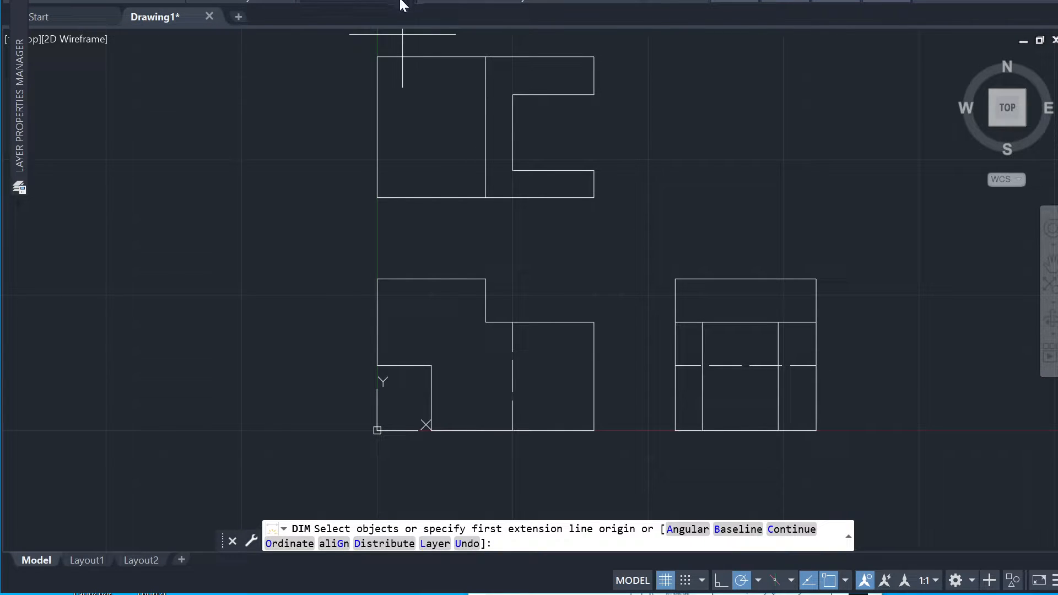
mouse_move(401, 3)
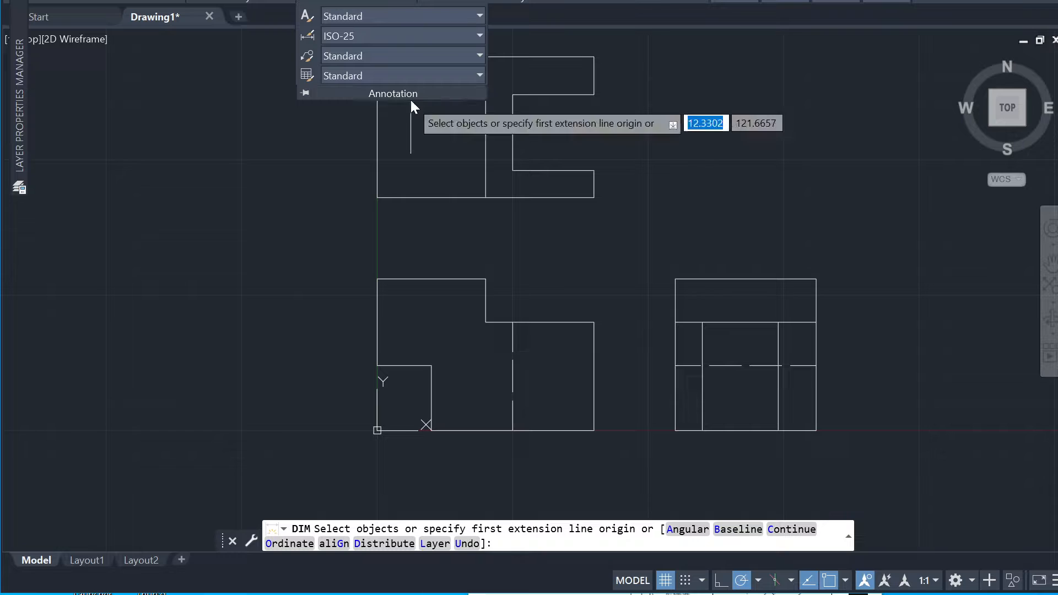
left_click(435, 15)
left_click(435, 15)
left_click(424, 34)
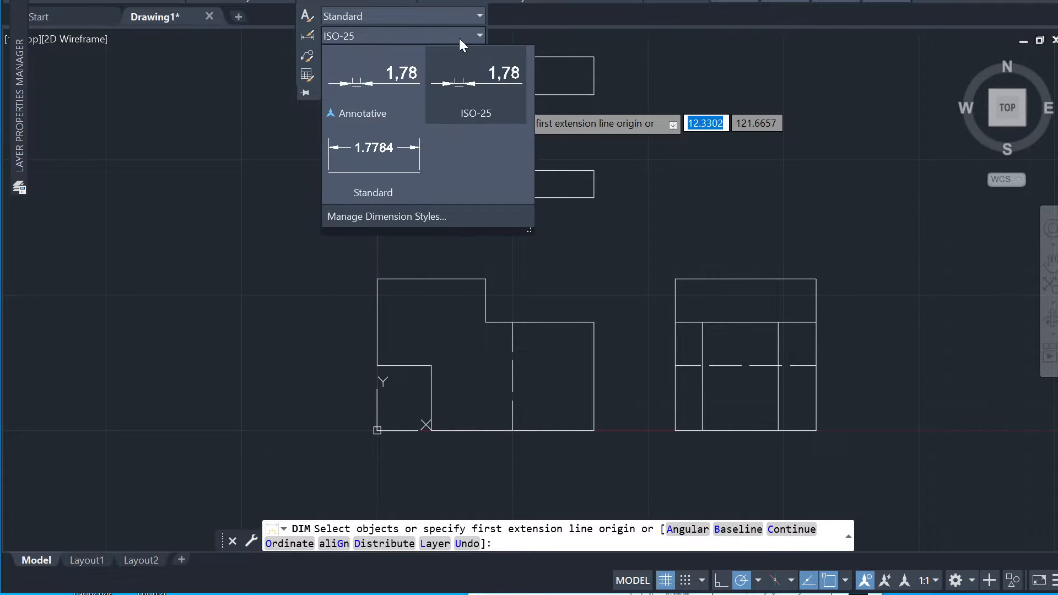
left_click(419, 221)
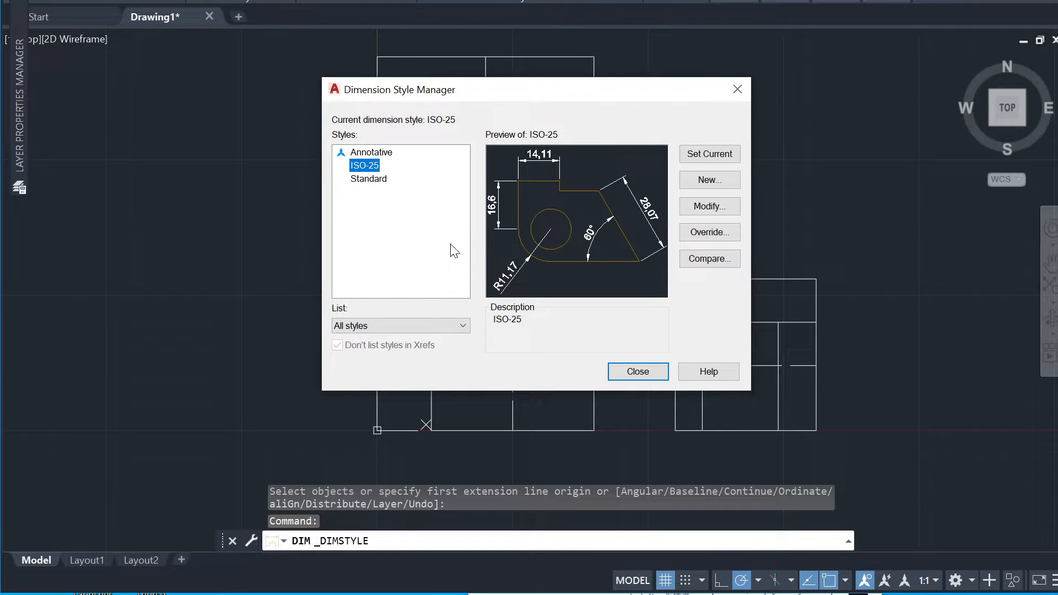
- Create a new dimension style named AS1100LP based on ISO-25, for use with all dimensions
left_click(709, 179)
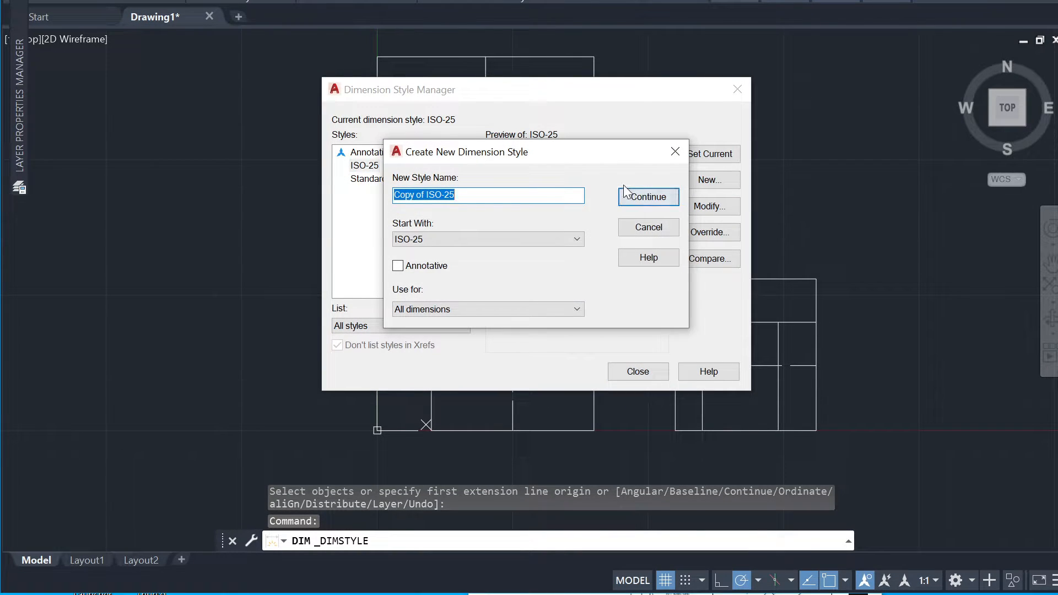
key("Right")
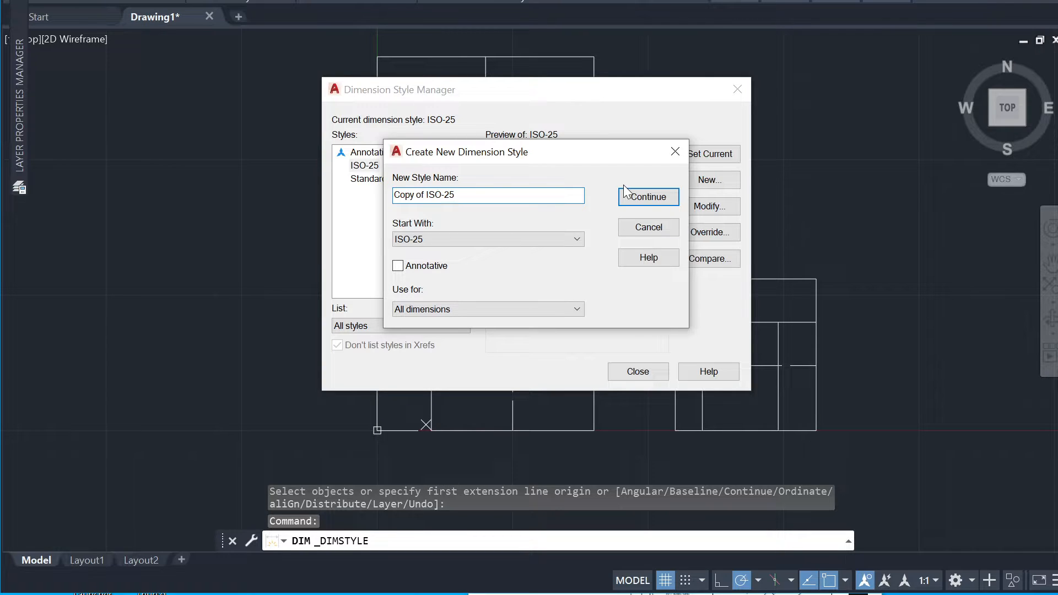
key("BackSpace")
key("BackSpace")
key("BackSpace")
key("BackSpace")
key("BackSpace")
key("BackSpace")
key("BackSpace")
key("BackSpace")
key("BackSpace")
key("BackSpace")
key("BackSpace")
key("BackSpace")
key("BackSpace")
type("A")
left_click(663, 198)
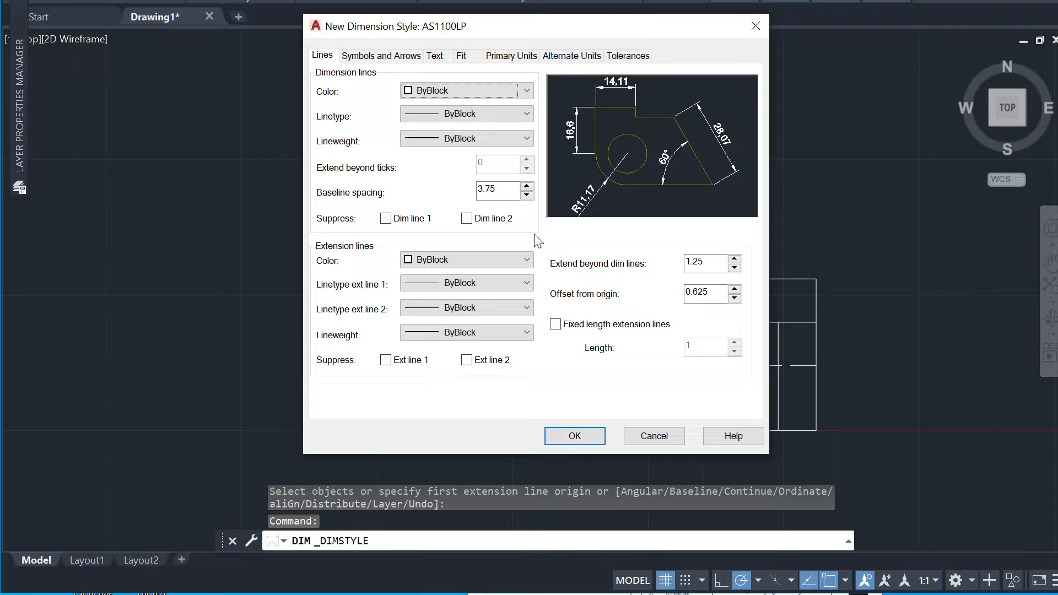
- Set the extension lines of the AS1100LP style to extend 2 beyond the dimension lines and offset 2 from the origin
left_click(734, 258)
left_click(734, 259)
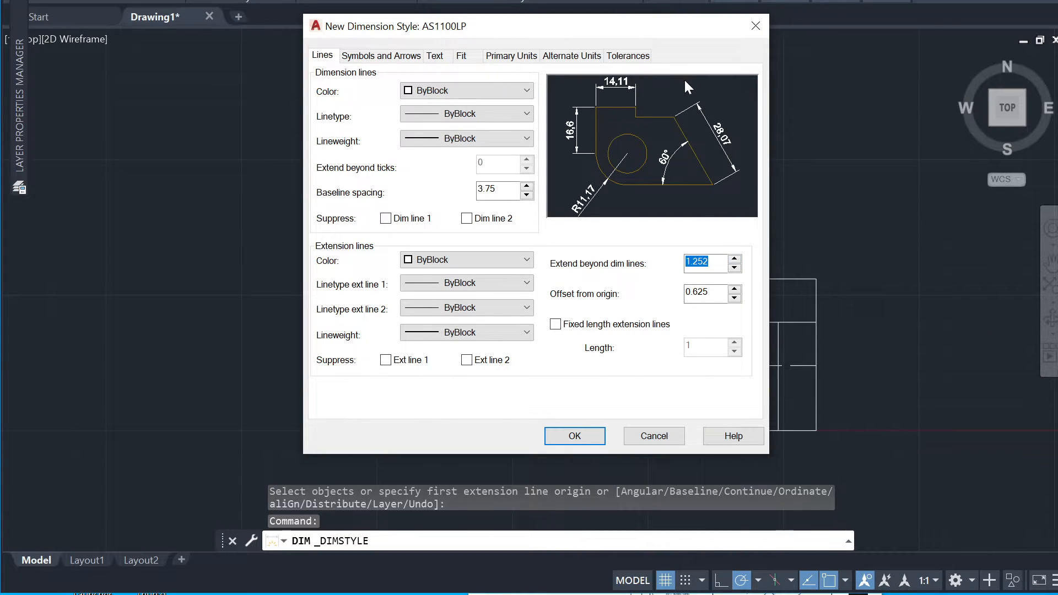
type("2")
double_click(695, 292)
type("2")
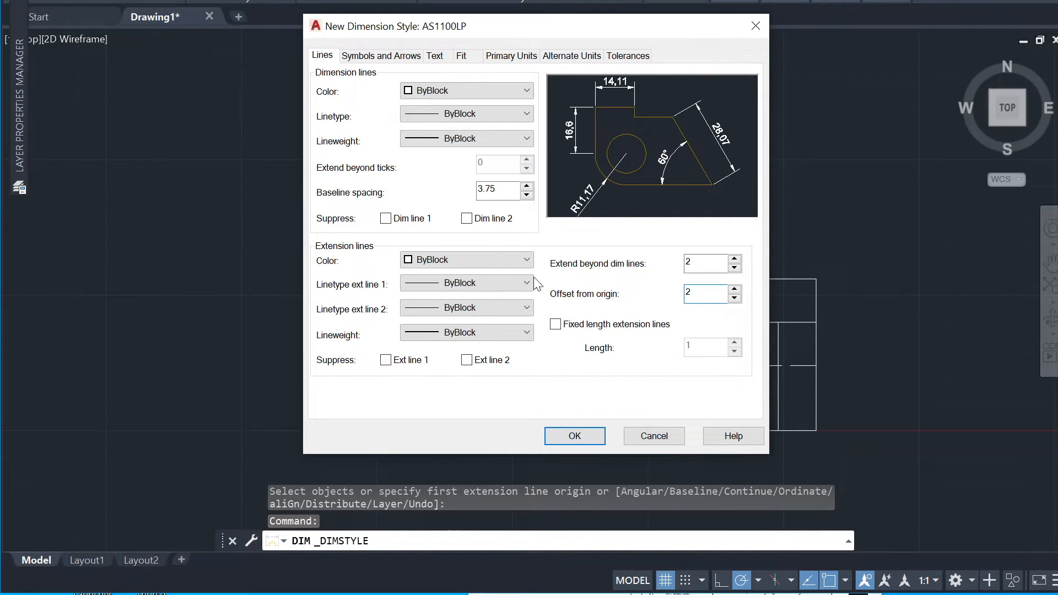
- Set the AS1100LP style's arrow size to 3 and its center marks to None
left_click(372, 57)
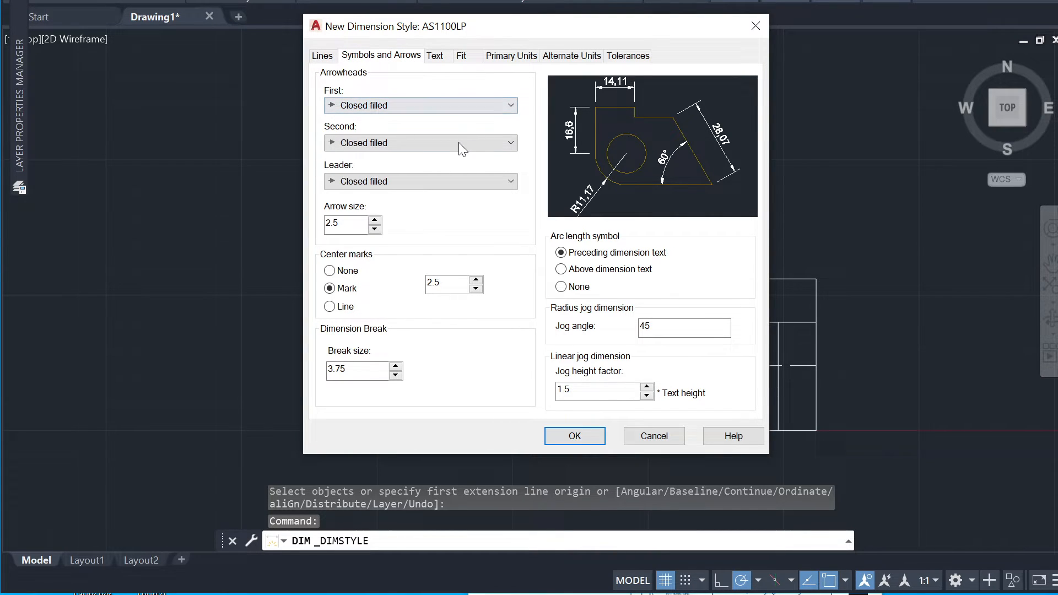
left_click_drag(362, 223, 273, 226)
type("3")
left_click(349, 275)
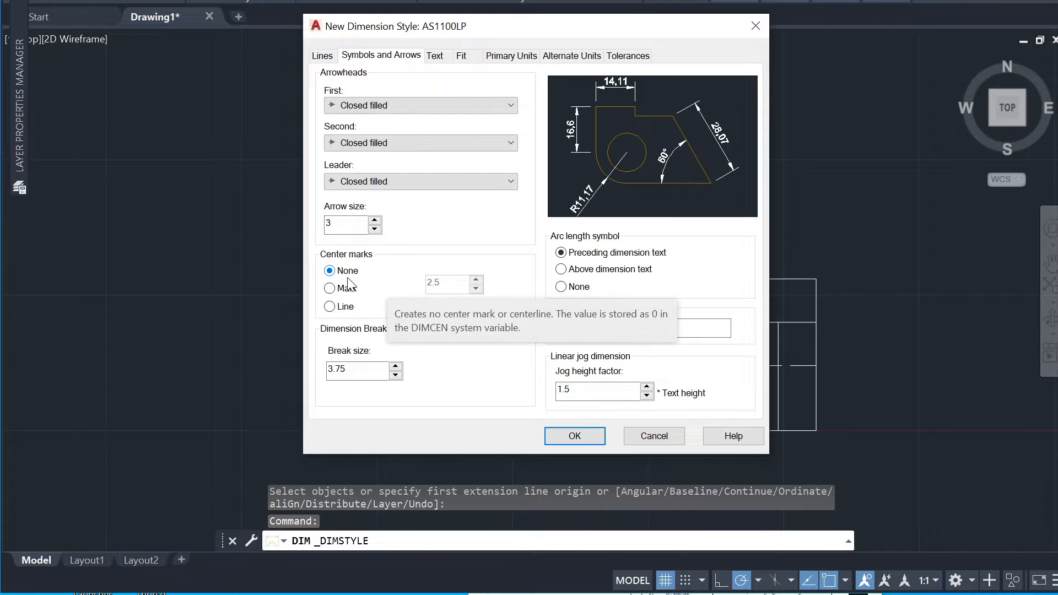
left_click(348, 287)
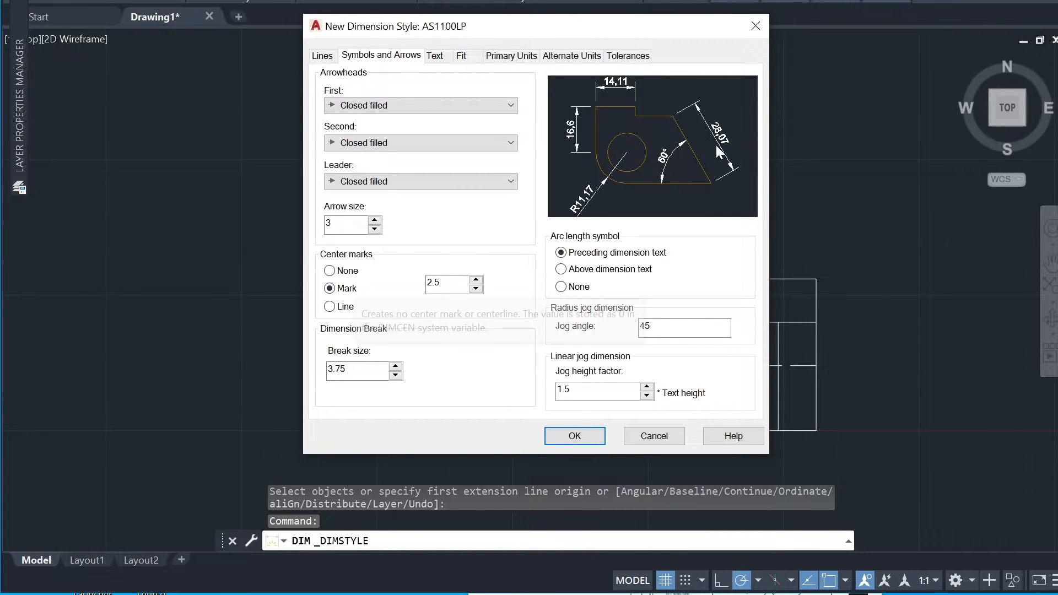
left_click(333, 270)
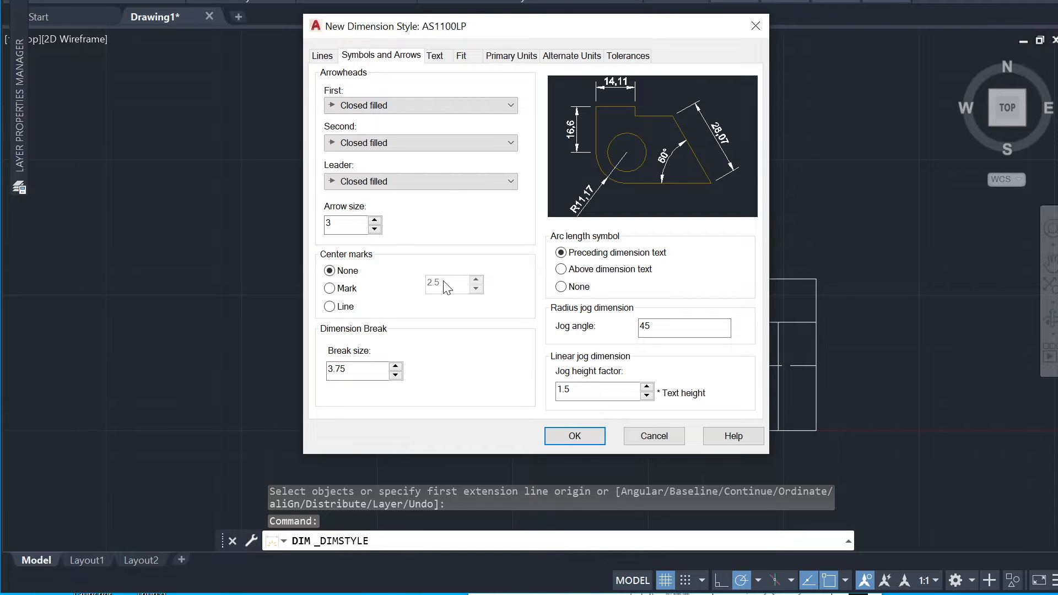
left_click(353, 288)
left_click(476, 280)
type("3")
left_click(453, 313)
left_click(348, 271)
- Set the AS1100LP style's text offset from the dimension line to 1 and its text height to 3.5
left_click(436, 56)
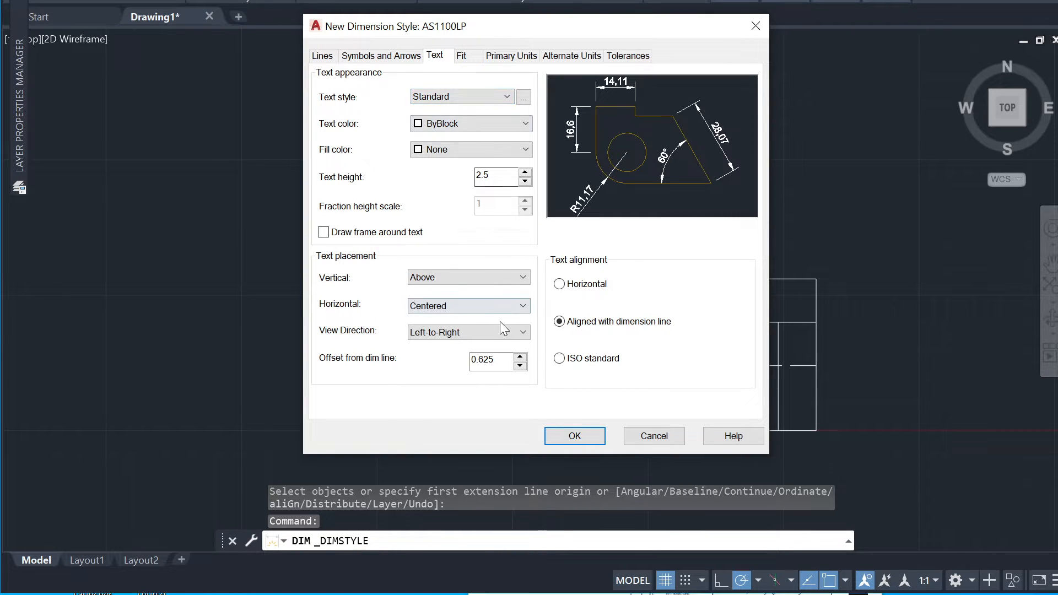
double_click(499, 358)
type("1")
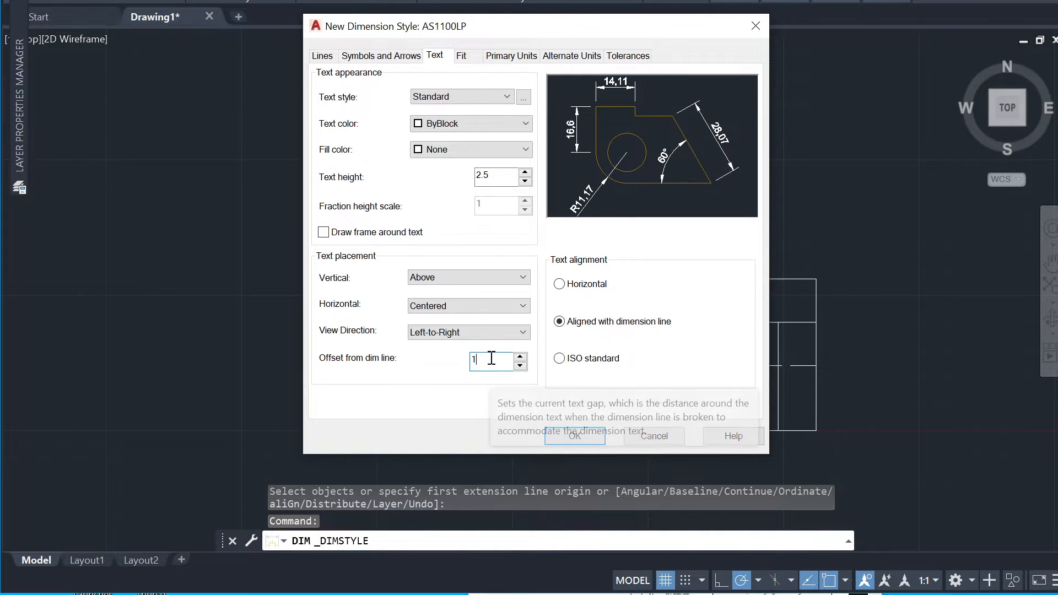
left_click(495, 175)
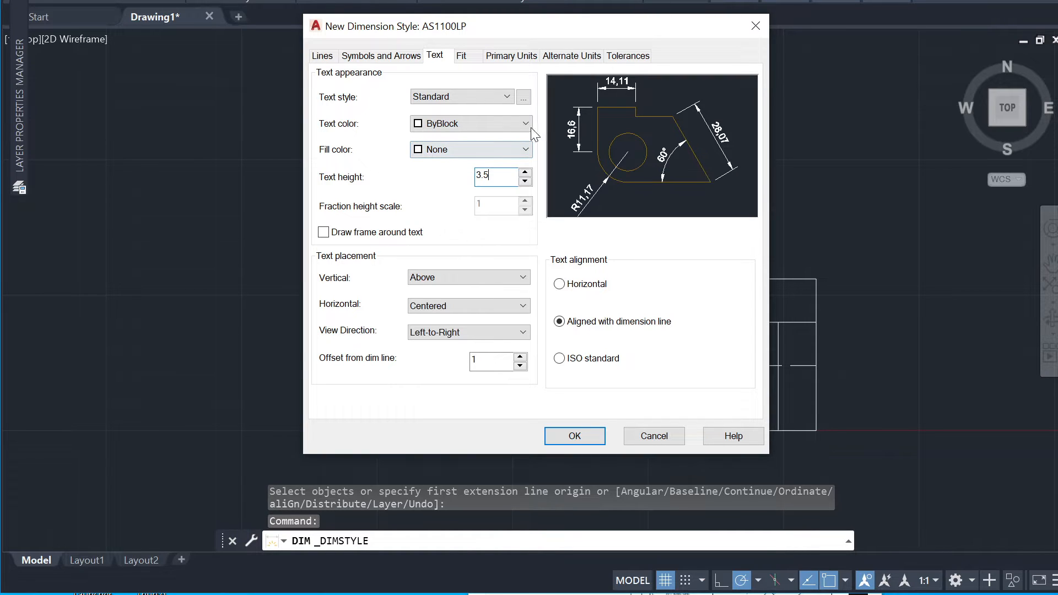
- Set the AS1100LP style's primary units to decimal with precision 0 and a period as decimal separator
left_click(462, 56)
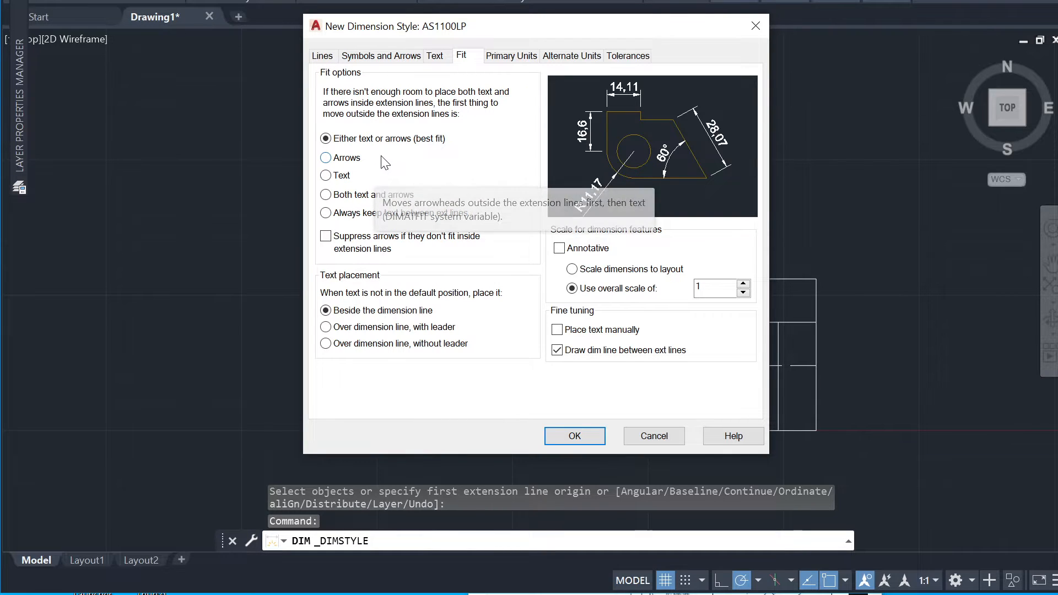
left_click(511, 56)
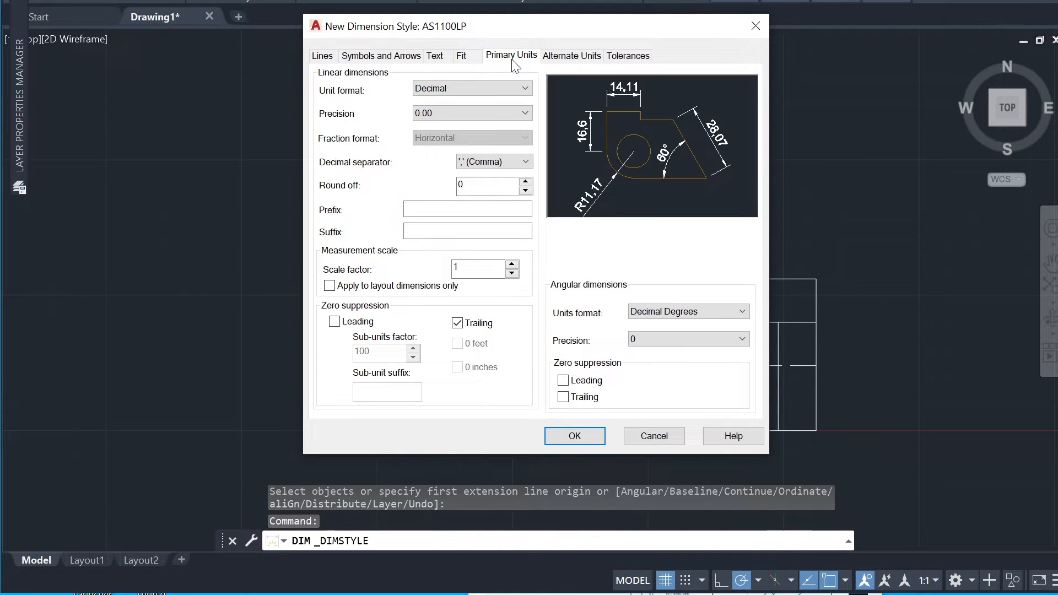
left_click(493, 91)
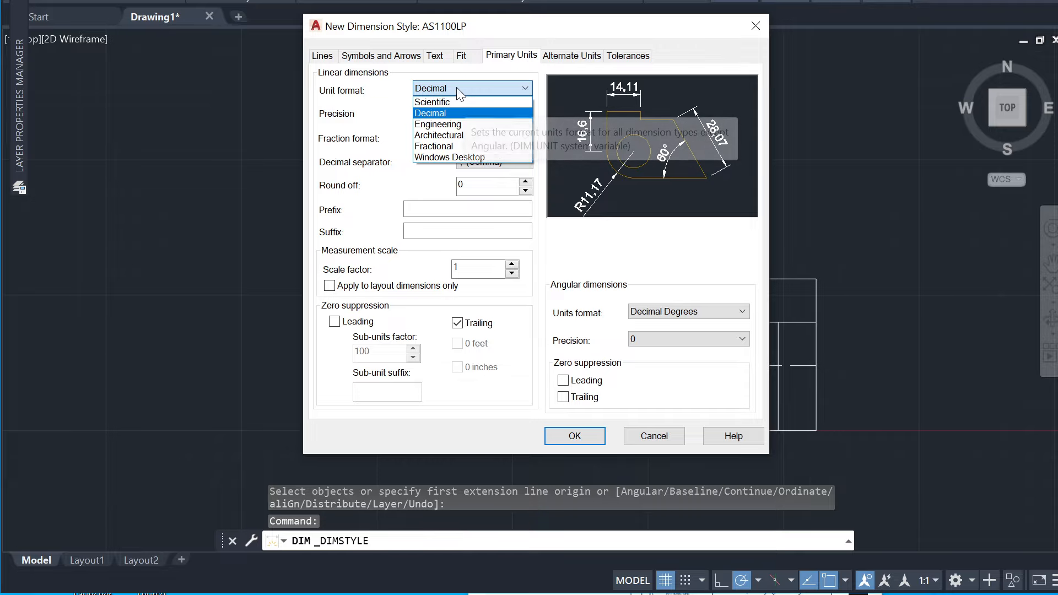
left_click(469, 113)
left_click(469, 114)
left_click(472, 134)
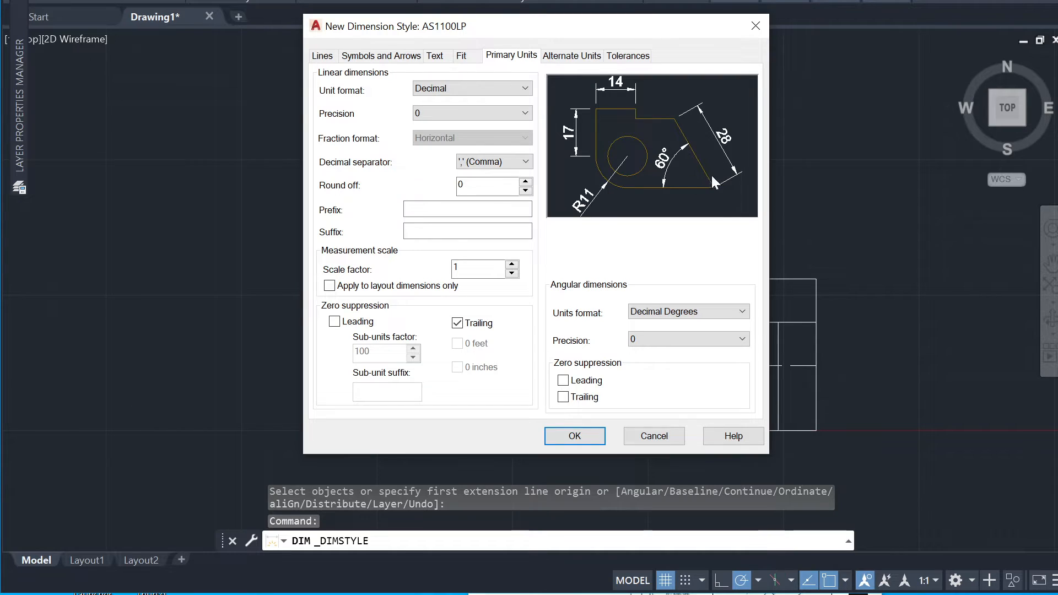
left_click(492, 163)
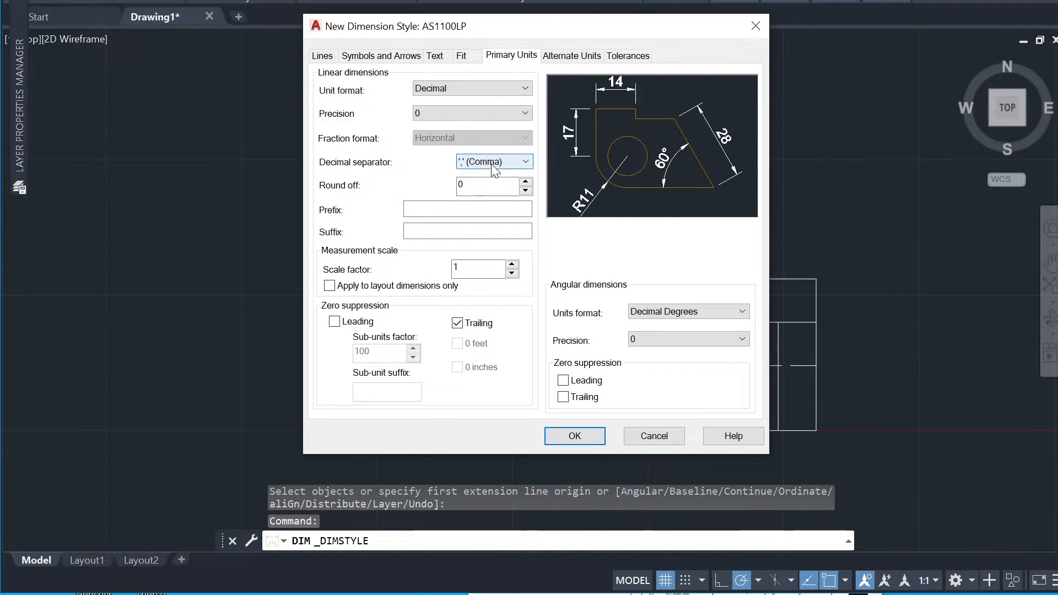
left_click(487, 174)
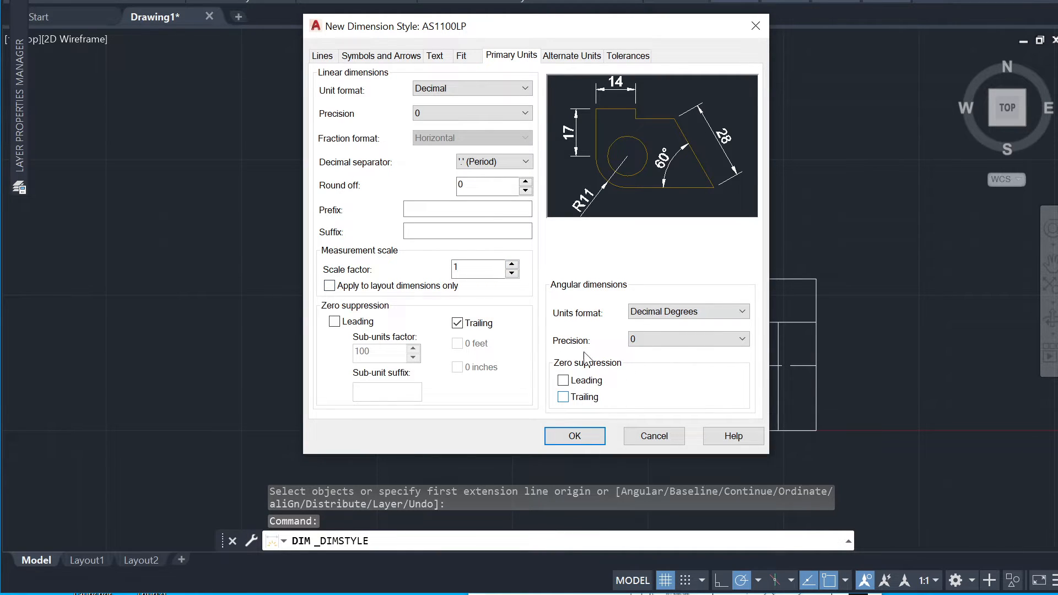
- Accept the AS1100LP style settings and close the Dimension Style Manager
left_click(566, 57)
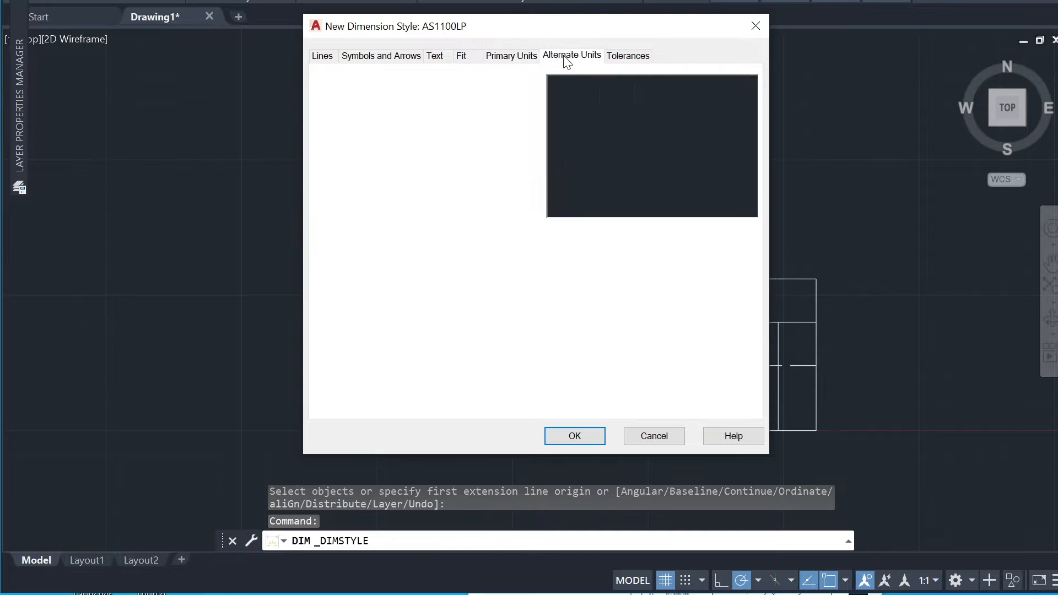
left_click(512, 56)
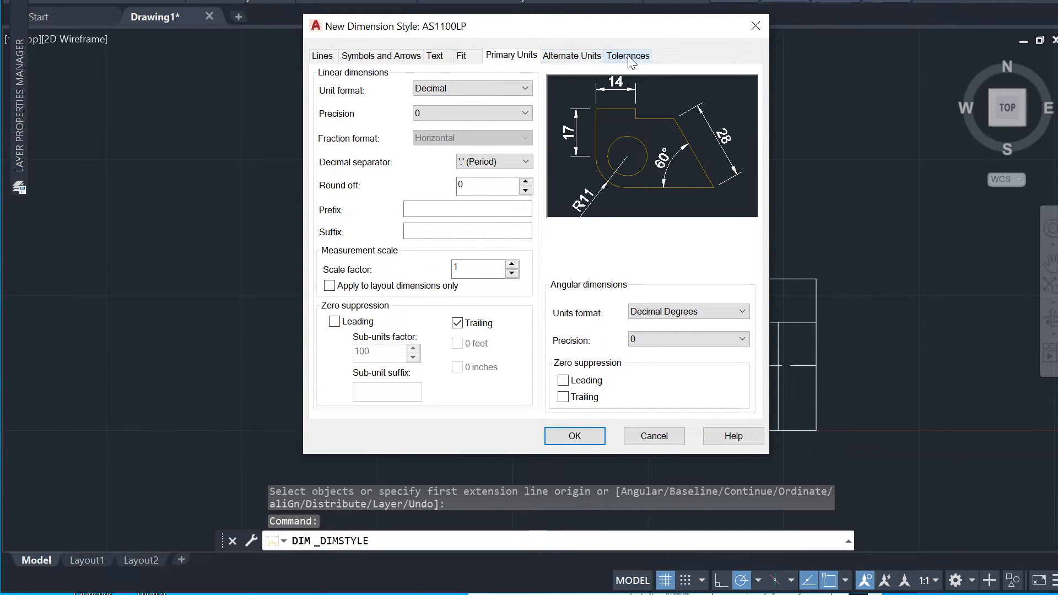
left_click(568, 435)
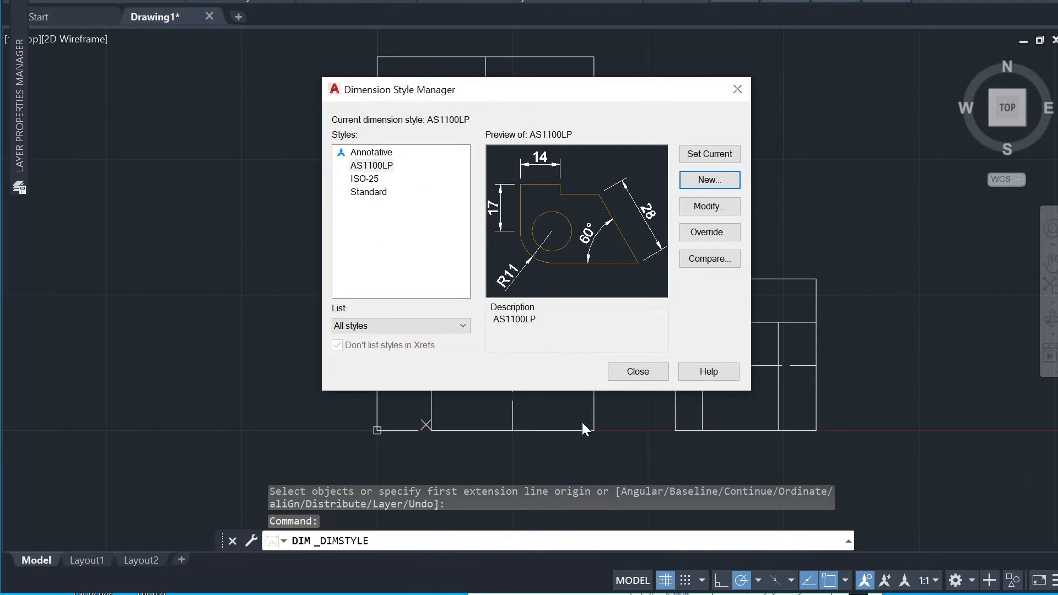
left_click(638, 372)
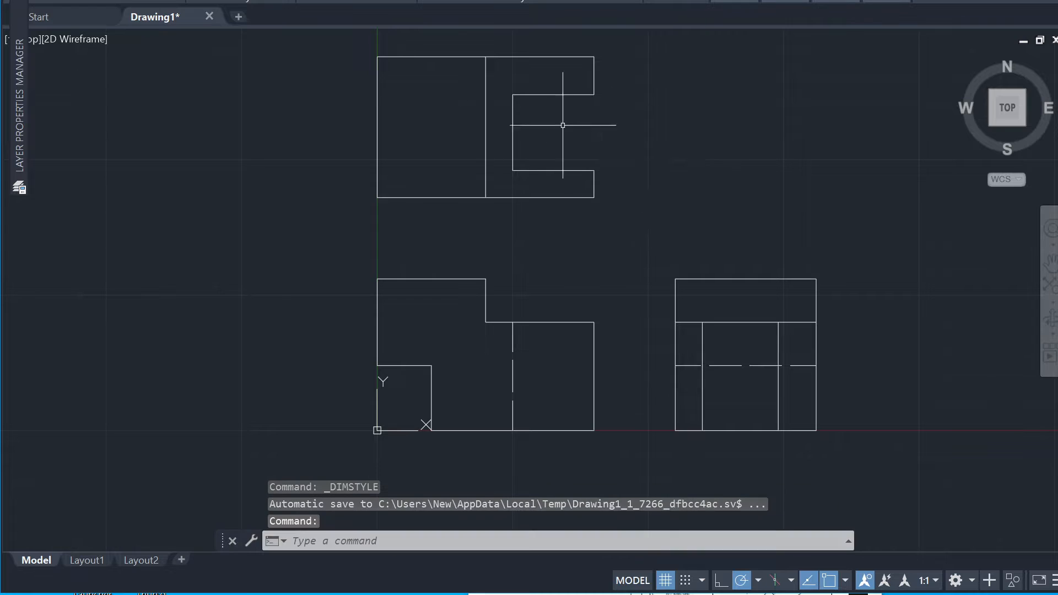
- Dimension the width of the top view's section from the outer corner to the inner vertical line, 10 above the upper edge
left_click(389, 2)
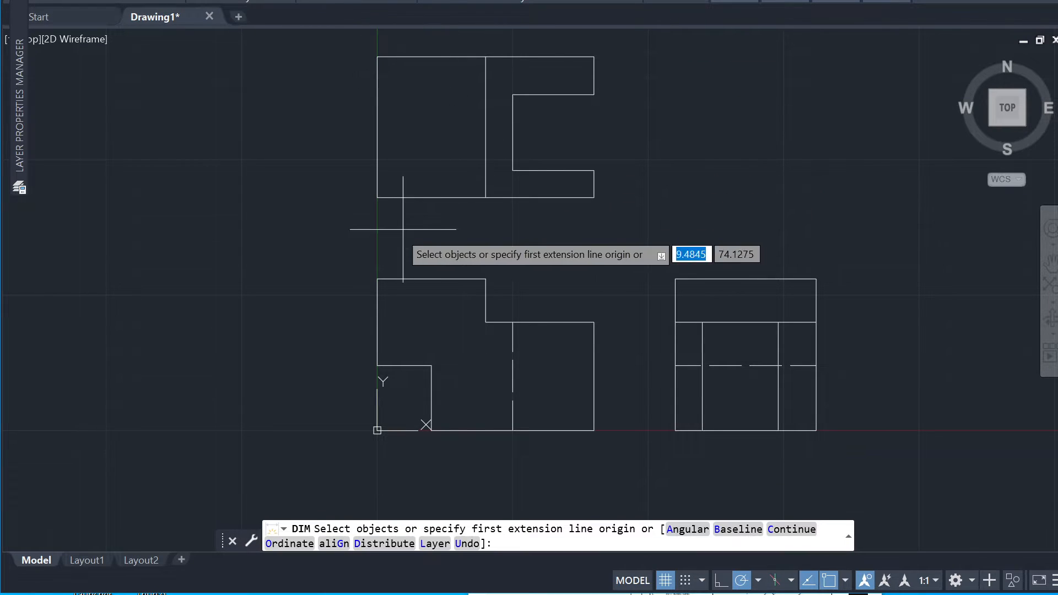
scroll(618, 243, "down", 2)
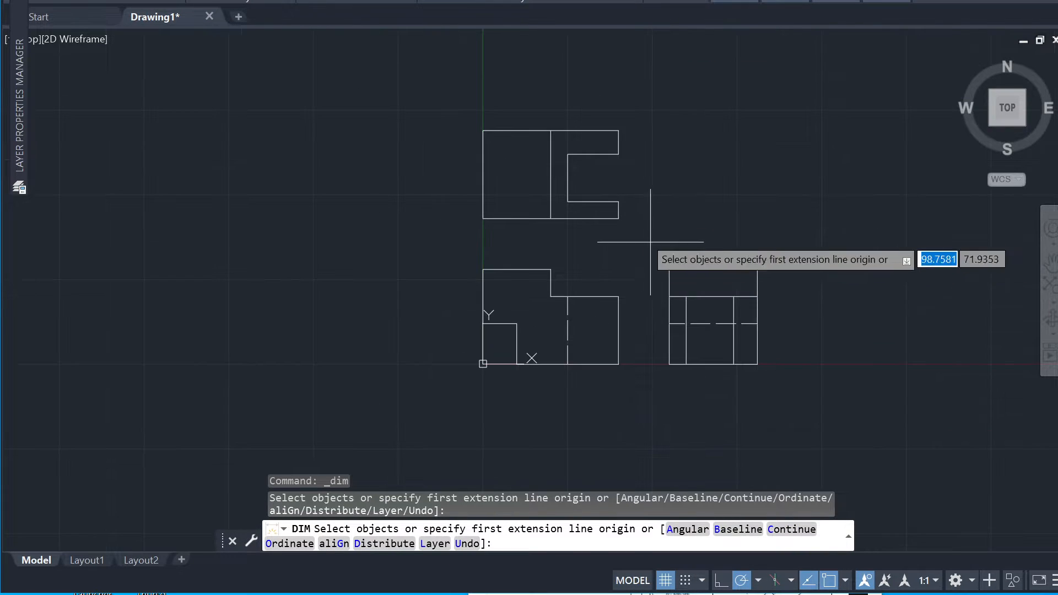
scroll(503, 136, "up", 6)
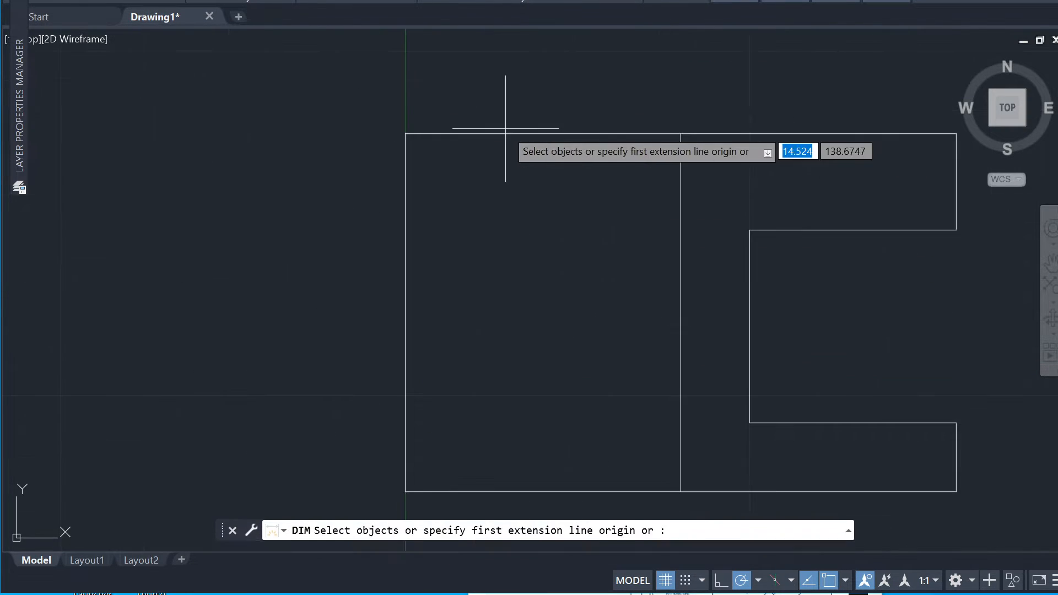
left_click(405, 133)
left_click(680, 133)
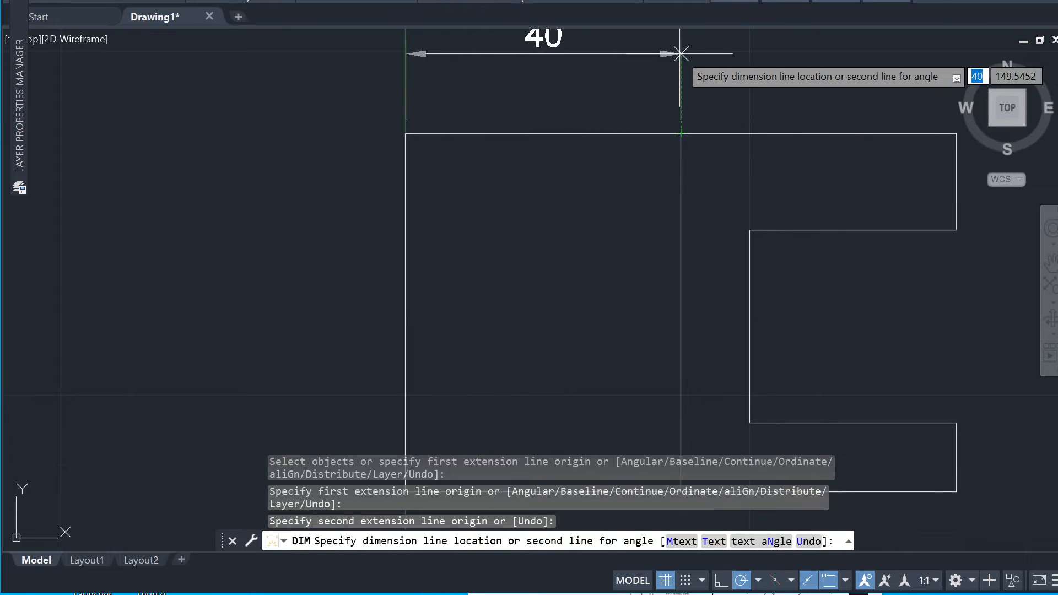
type("10")
key("Return")
scroll(687, 134, "down", 4)
scroll(722, 121, "up", 2)
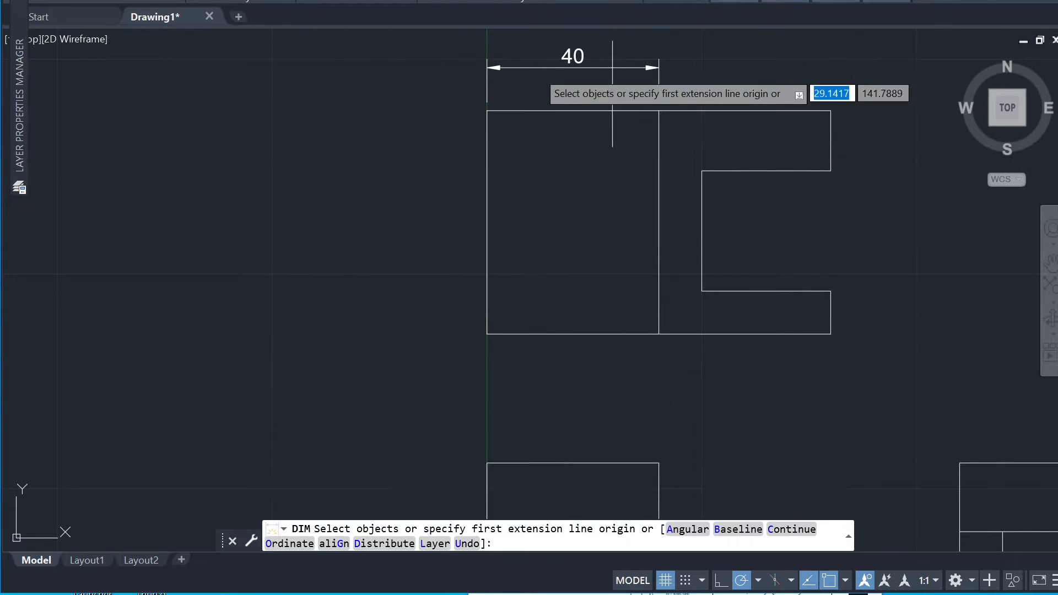
key("Return")
- Try to dimension the gap between the top view's inner vertical line and the notch corner
key("Return")
left_click(658, 111)
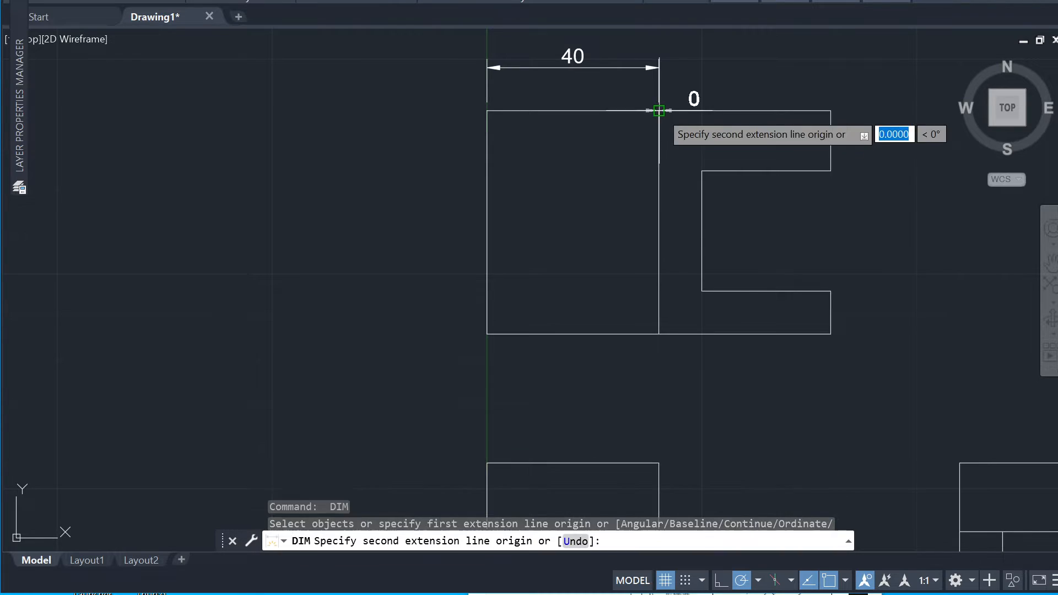
left_click(701, 170)
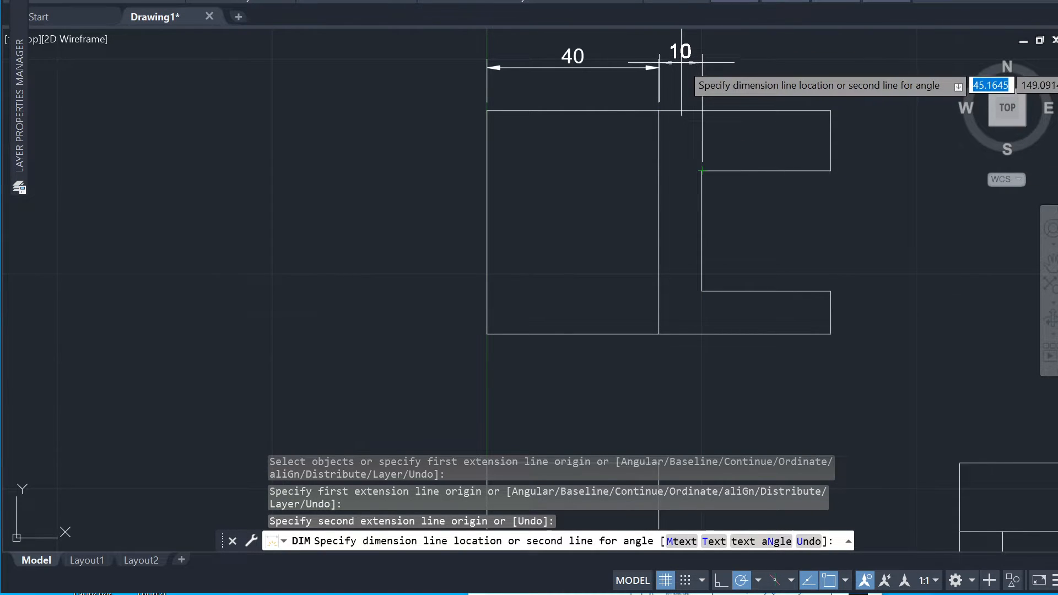
left_click(658, 67)
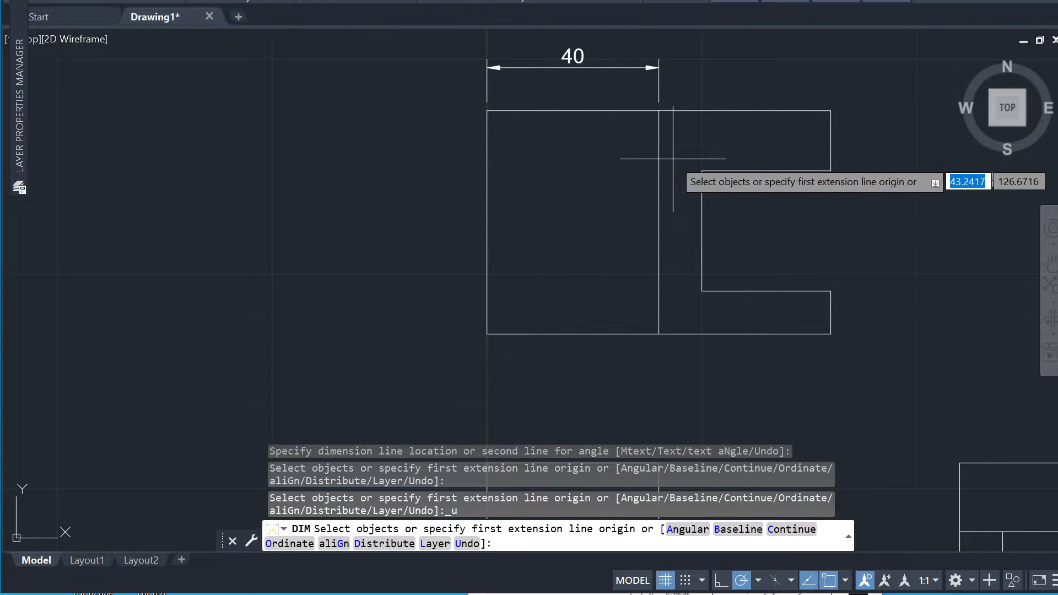
key("ctrl+z")
- Dimension the horizontal distance from the top view's inner vertical line to the notch corner, in line with the 40 dimension
left_click(659, 110)
left_click(701, 171)
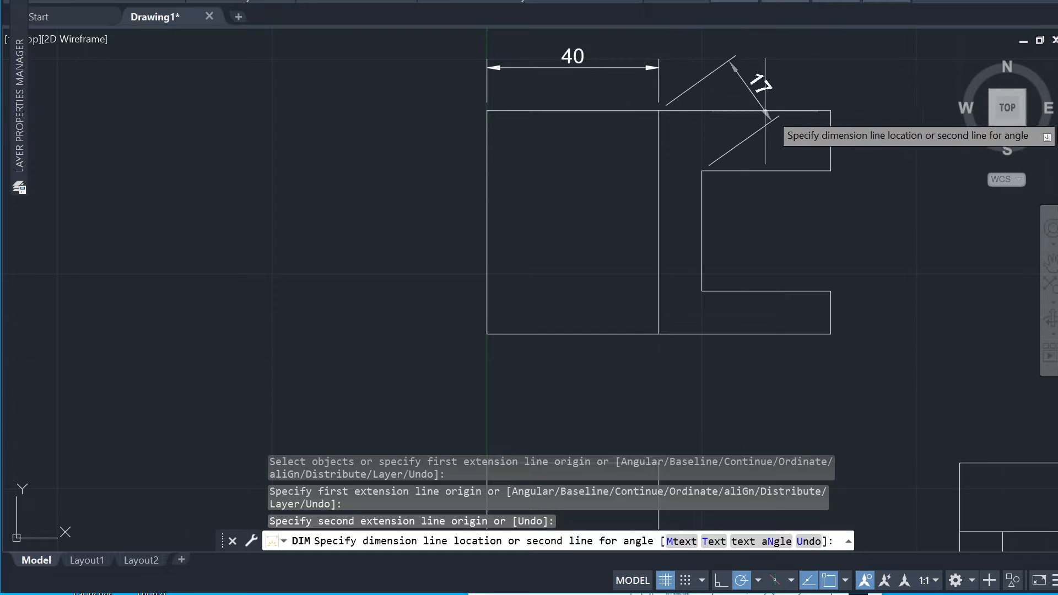
left_click(659, 67)
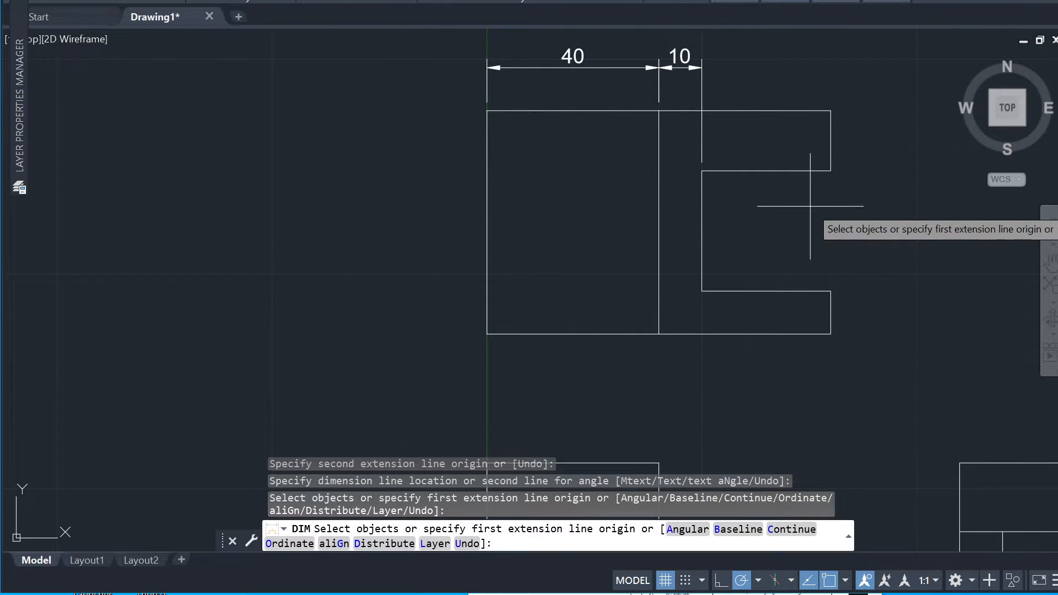
key("Return")
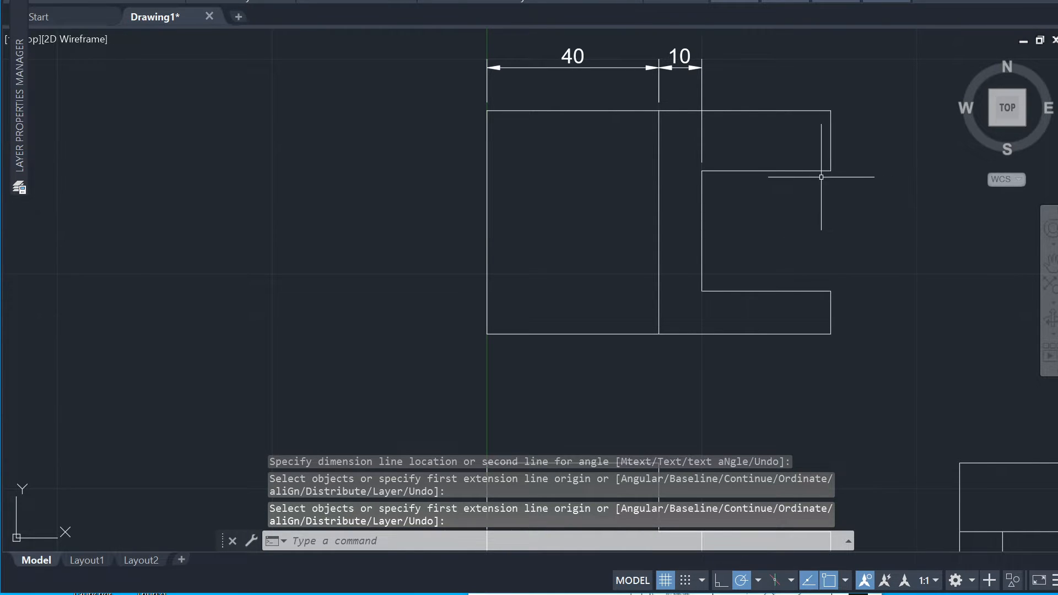
- Try to dimension the notch depth in the top view by selecting the notch's upper edge
type("dim")
key("Return")
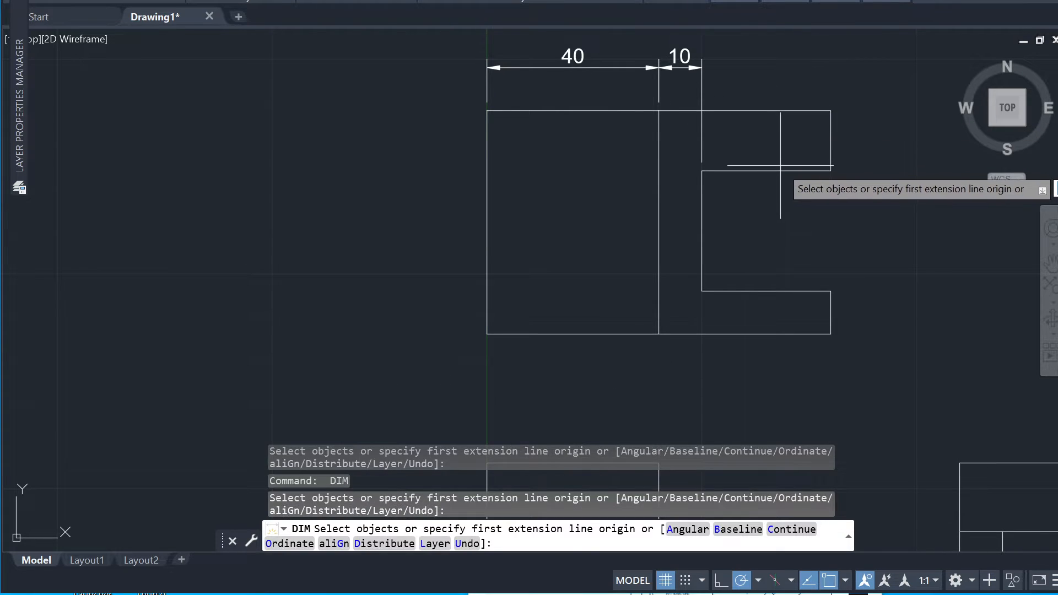
left_click(781, 169)
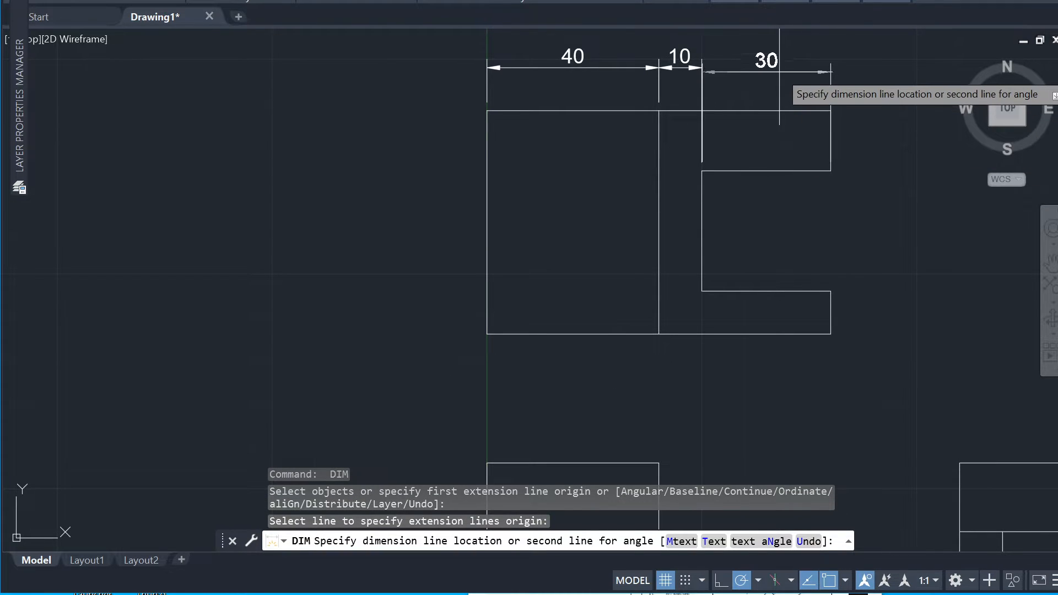
left_click(703, 67)
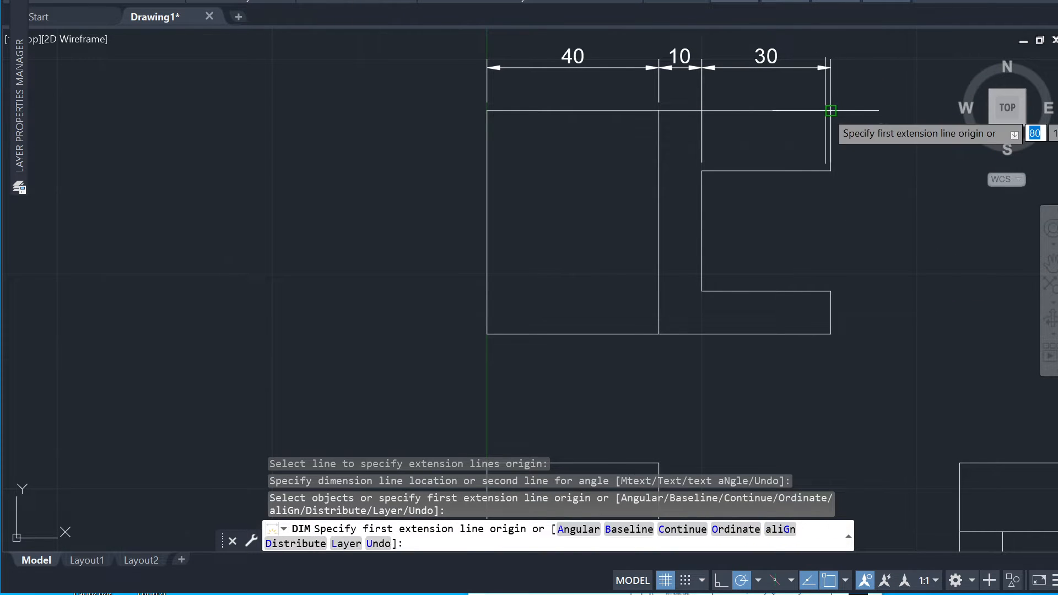
key("ctrl+z")
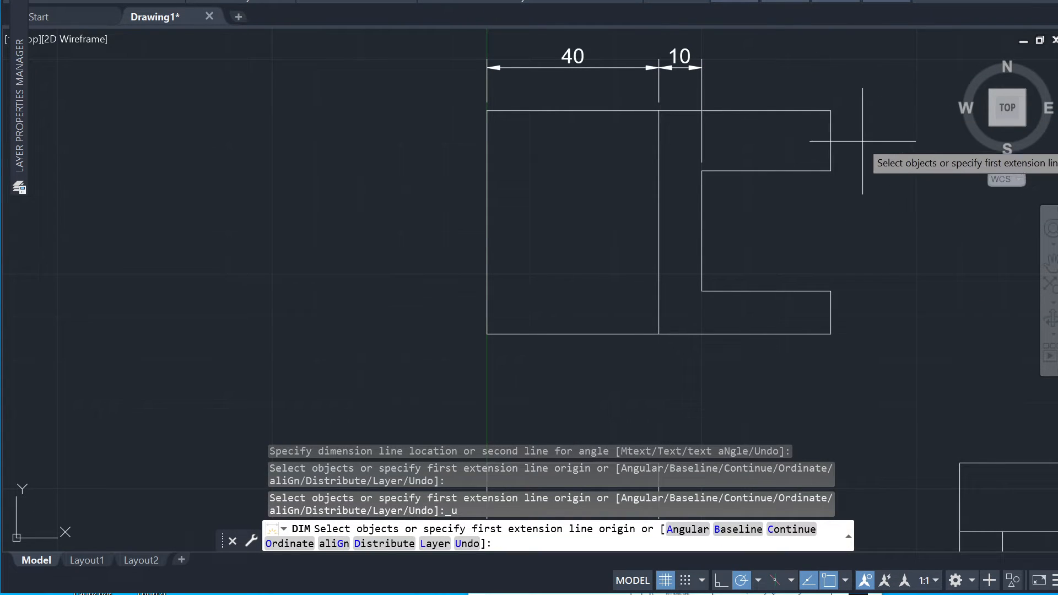
- Dimension the notch depth from the top view's upper outer corner, in line with the 40 and 10 dimensions
left_click(831, 110)
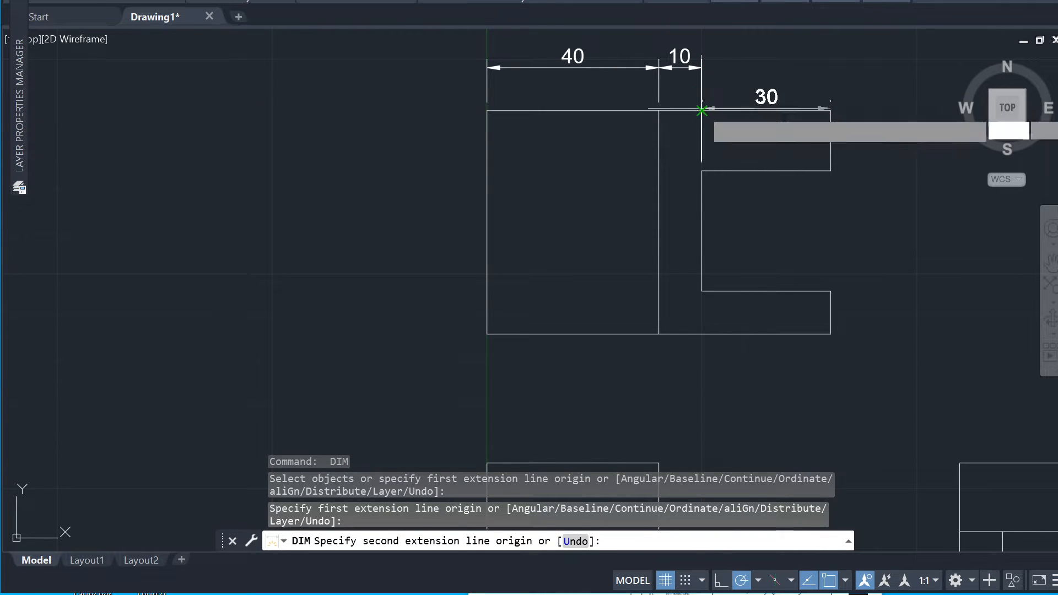
left_click(701, 110)
left_click(710, 68)
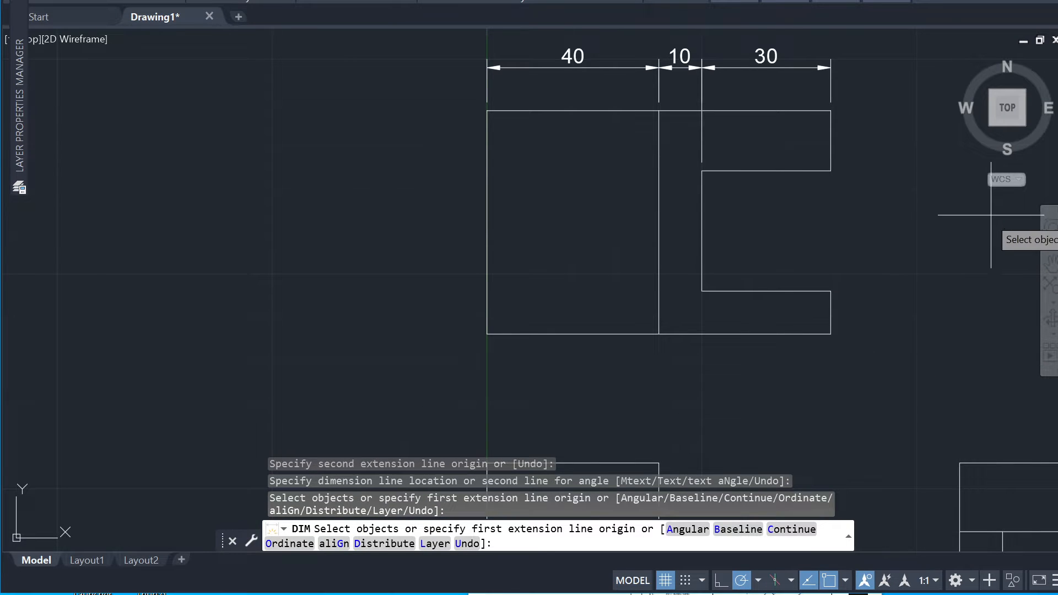
key("Return")
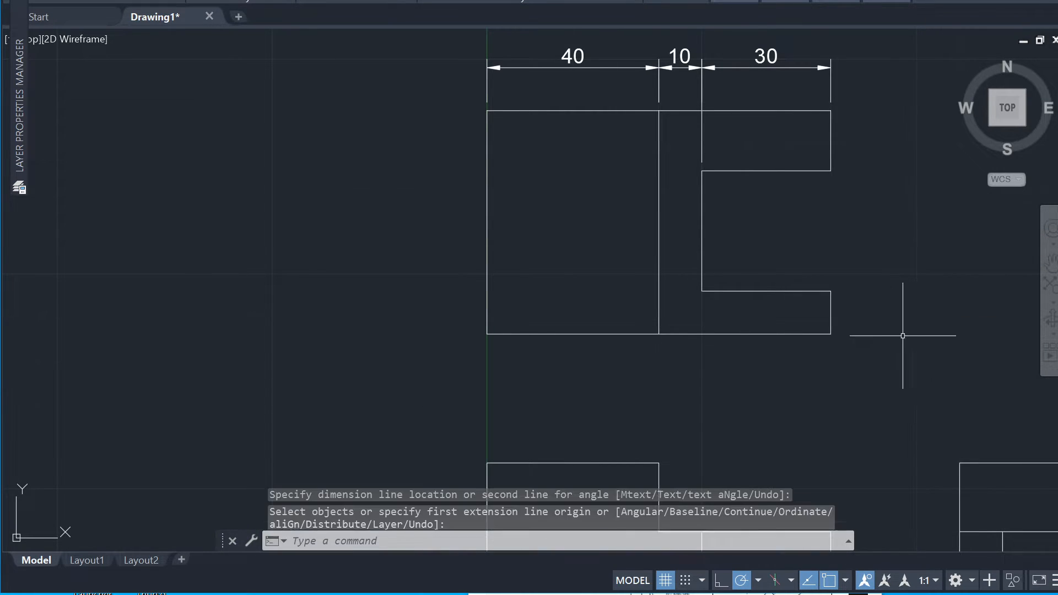
- Dimension the end height of the top view's lower arm, about 10 outside its end edge
key("Return")
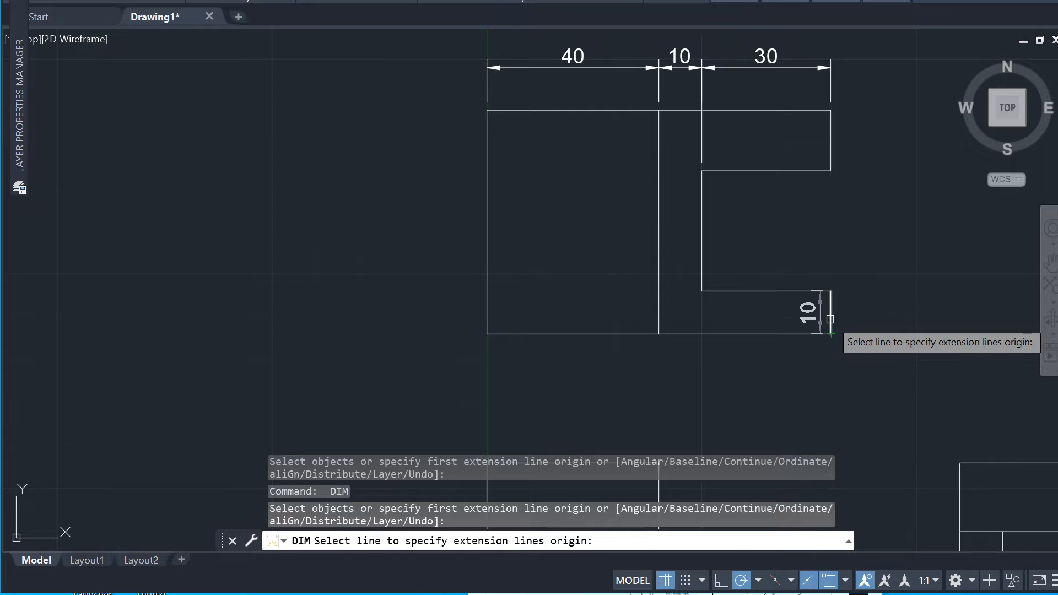
left_click(829, 319)
left_click(924, 323)
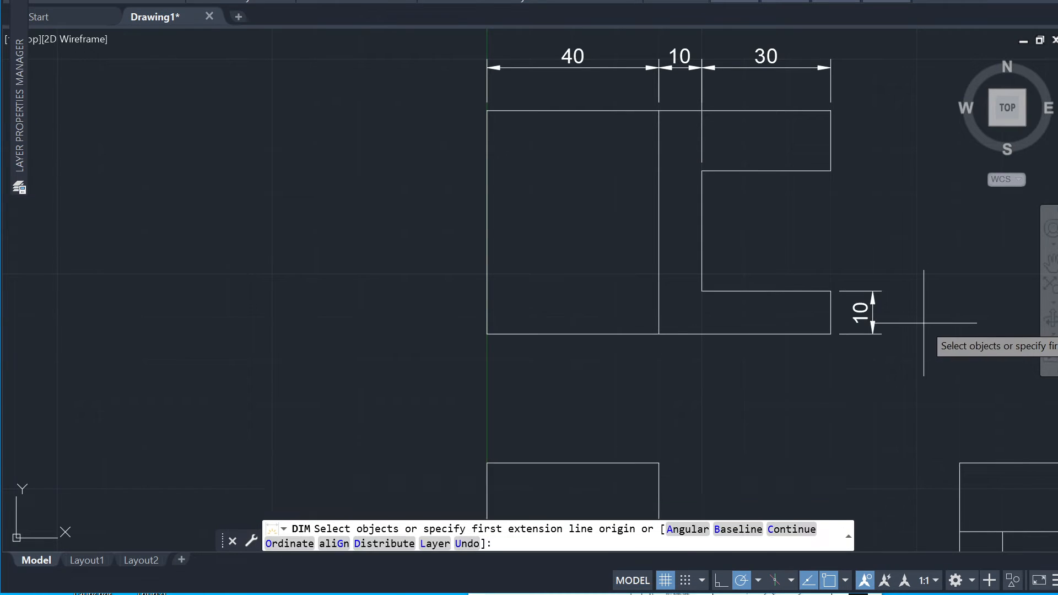
key("Return")
- Dimension the end height of the top view's upper arm, placed 10 outside its end edge
key("Return")
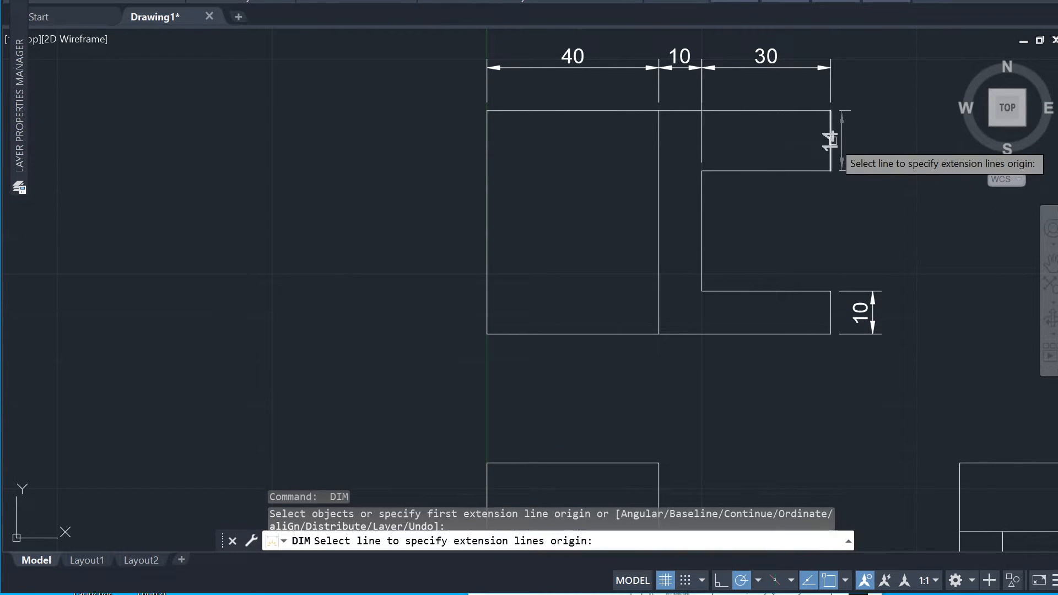
left_click(829, 140)
type("10")
key("Return")
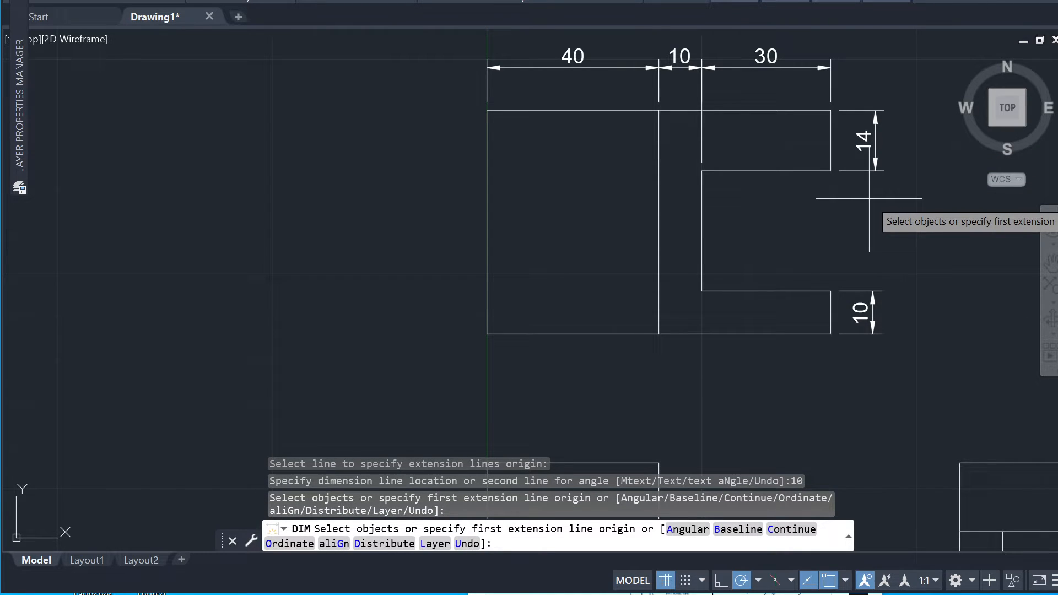
key("Return")
- Dimension the top view's overall height between its outer corners on the notched side, with the dimension line 20 away
key("Return")
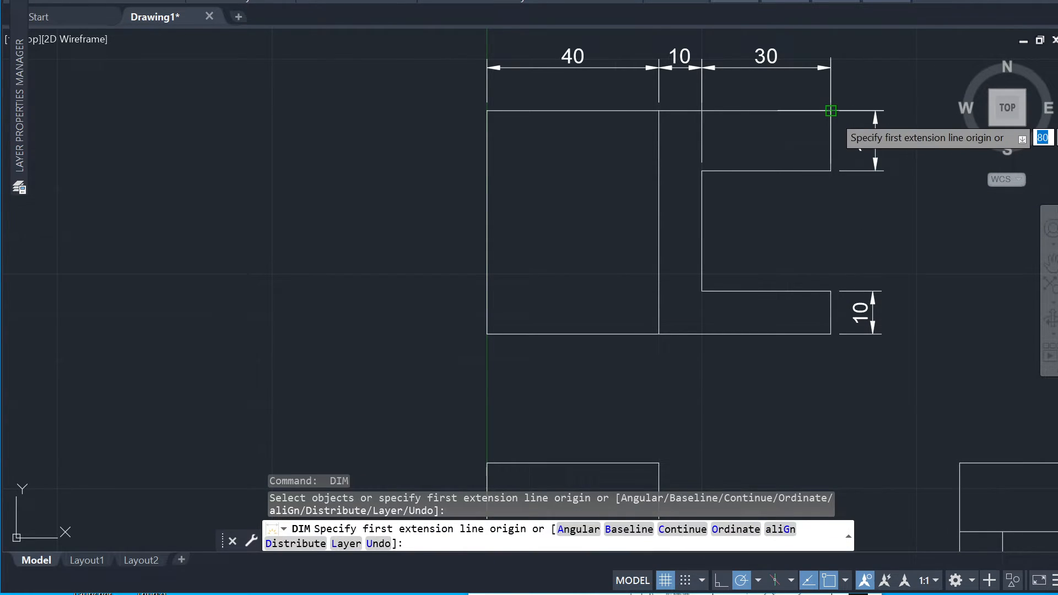
left_click(830, 110)
left_click(830, 333)
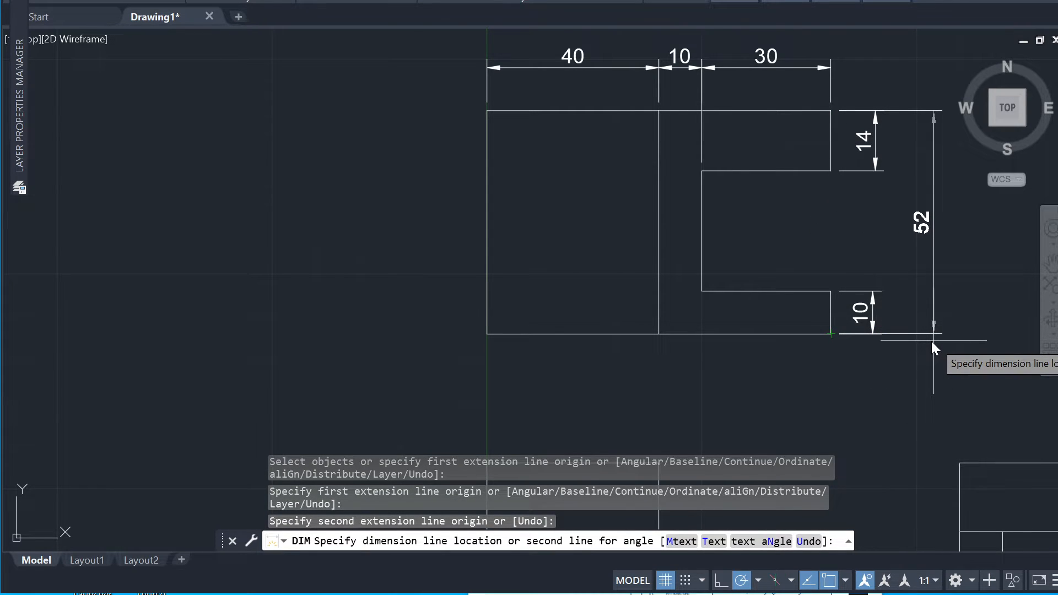
type("20")
key("Return")
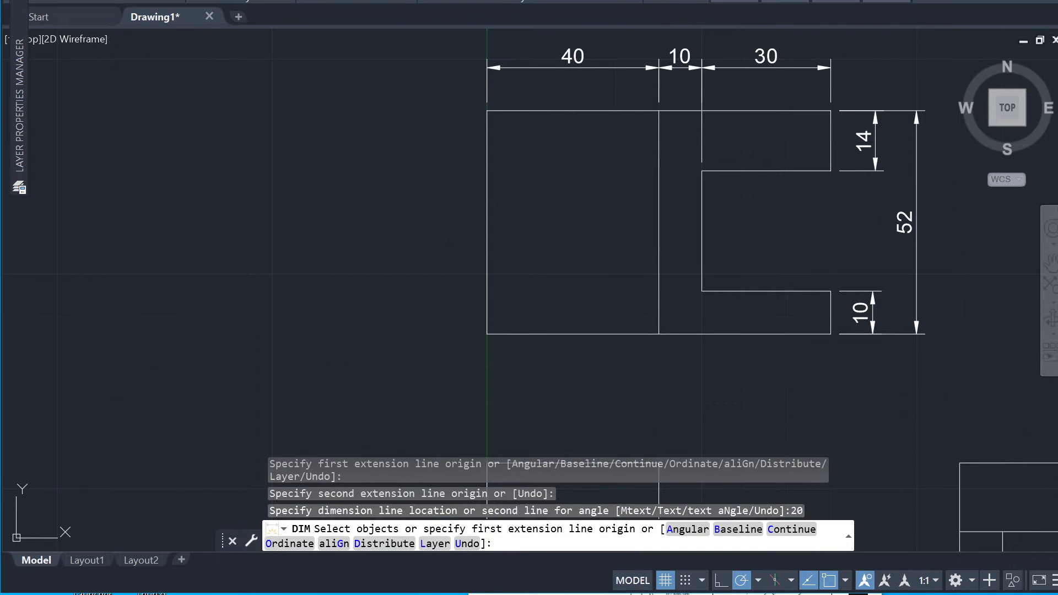
scroll(853, 334, "down", 2)
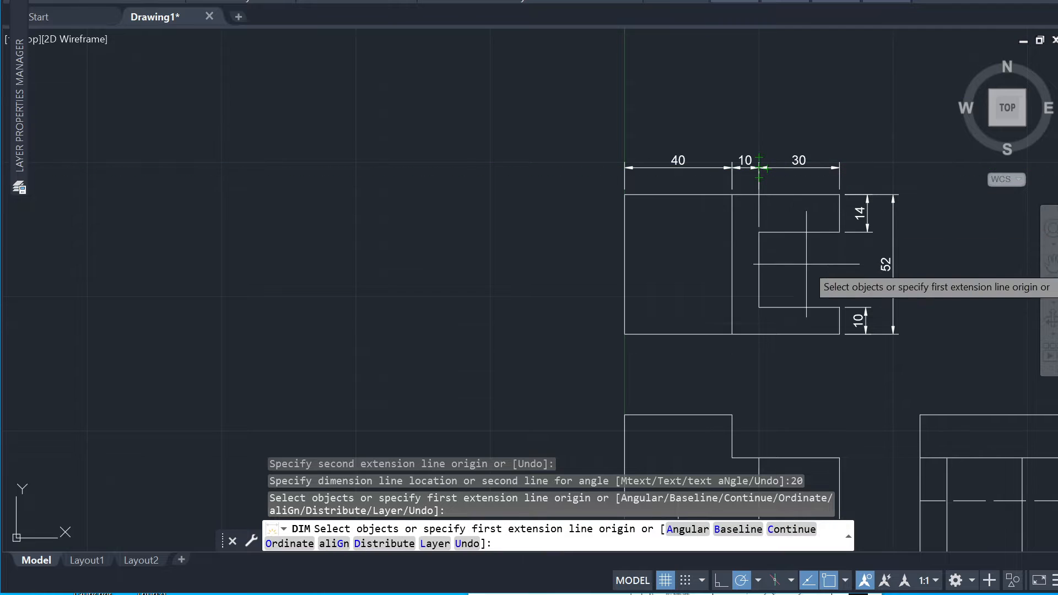
type("c")
key("Return")
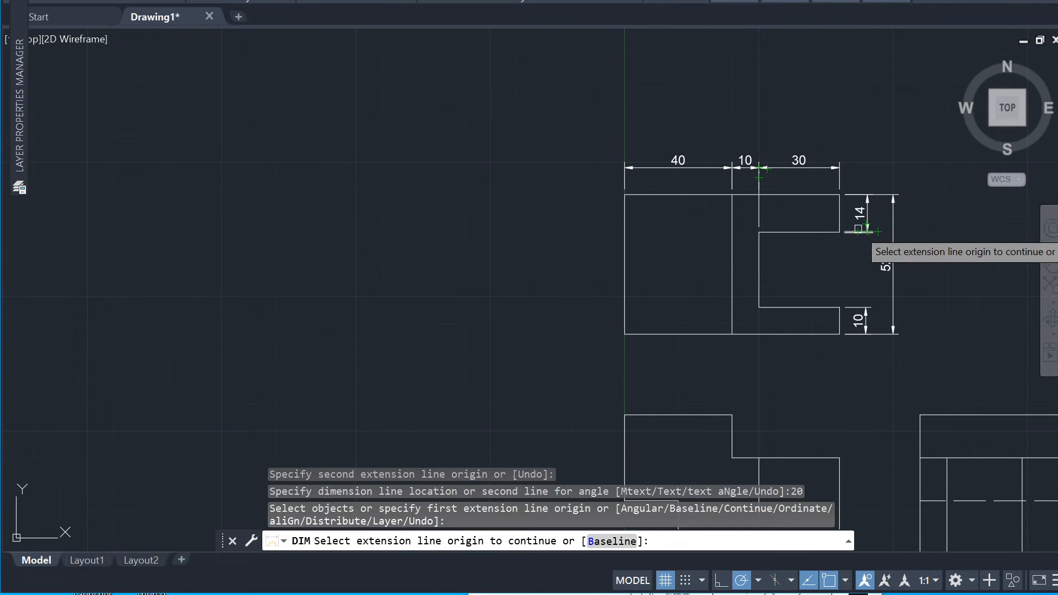
key("Return")
key("Return")
- Dimension the top view's overall width from its upper edge, with the dimension line 20 away, above the 40, 10 and 30 dimensions
key("Return")
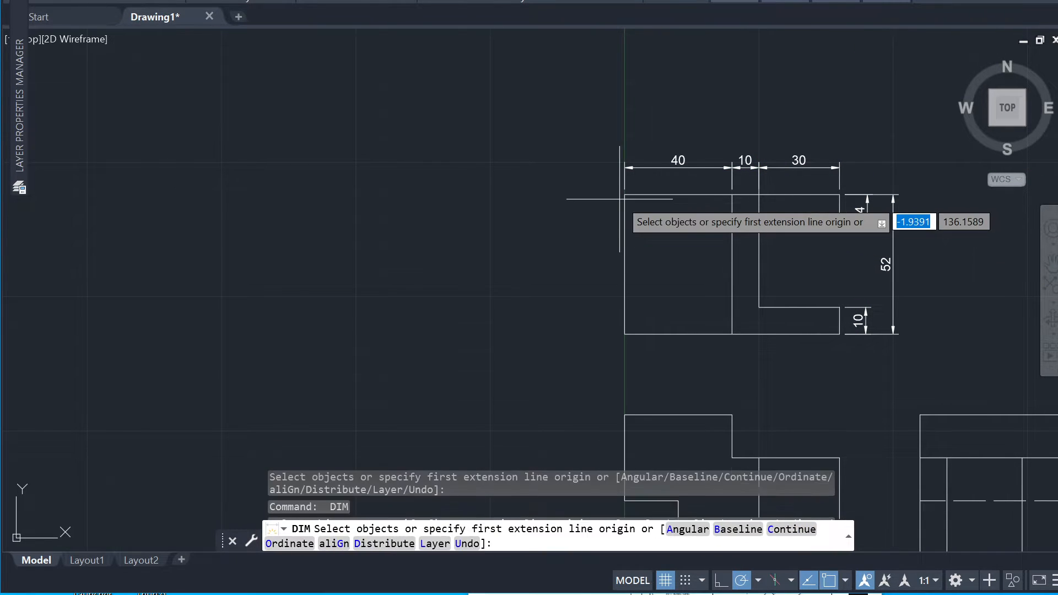
key("Return")
left_click(654, 196)
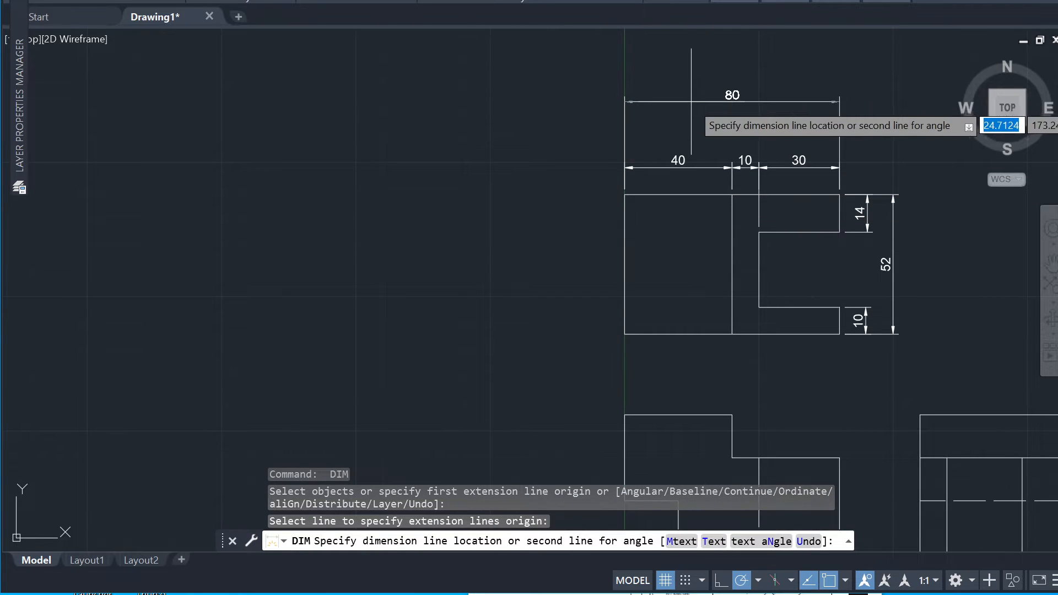
type("20")
key("Return")
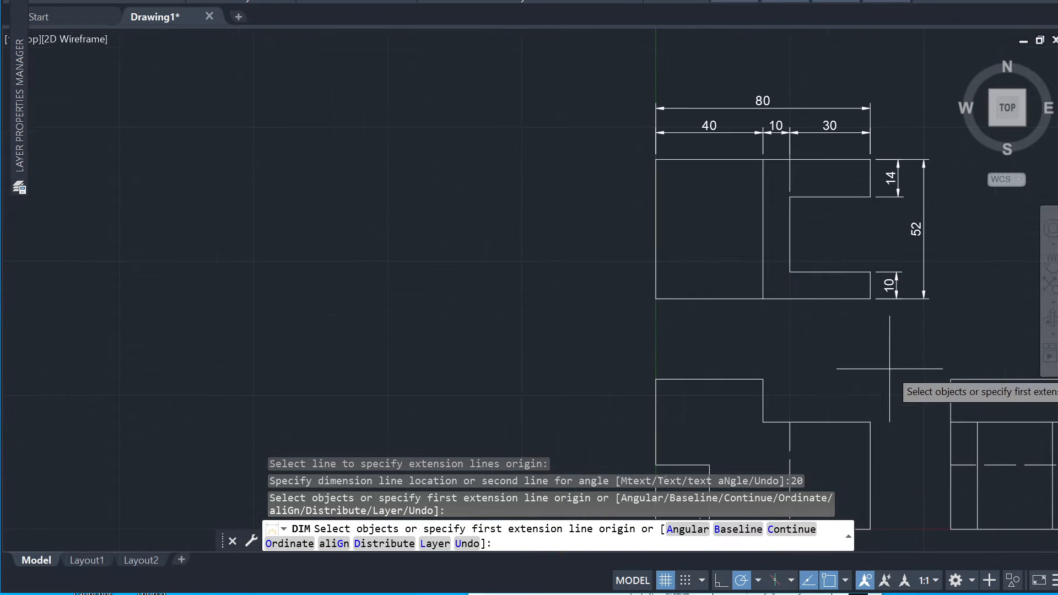
- Dimension the height of the front view's lower corner cutout from its inner vertical edge, with the dimension line 30 away
scroll(911, 325, "down", 1)
scroll(900, 278, "up", 1)
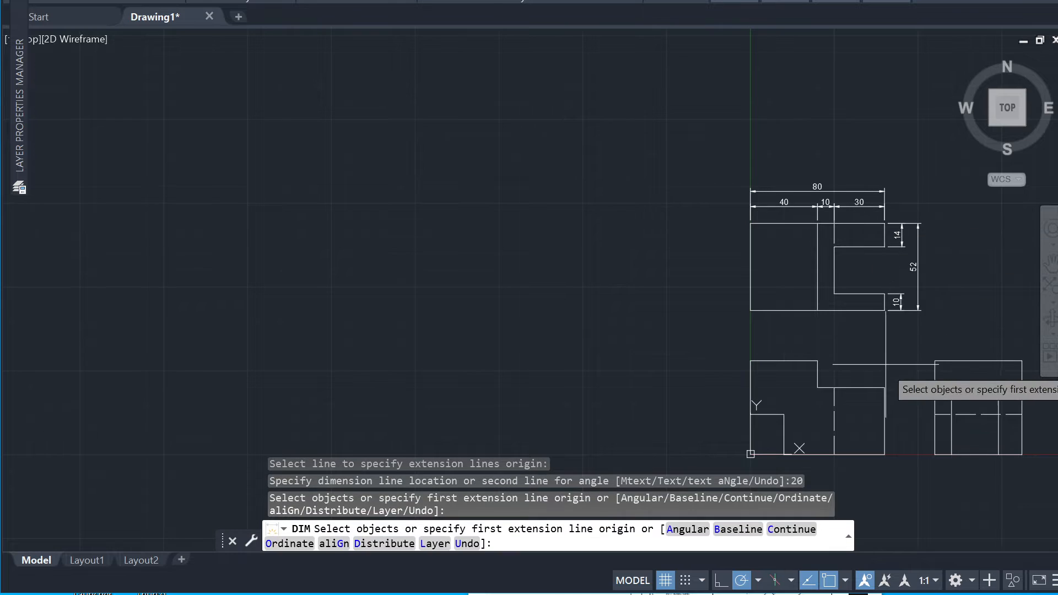
scroll(895, 394, "down", 1)
scroll(892, 485, "up", 2)
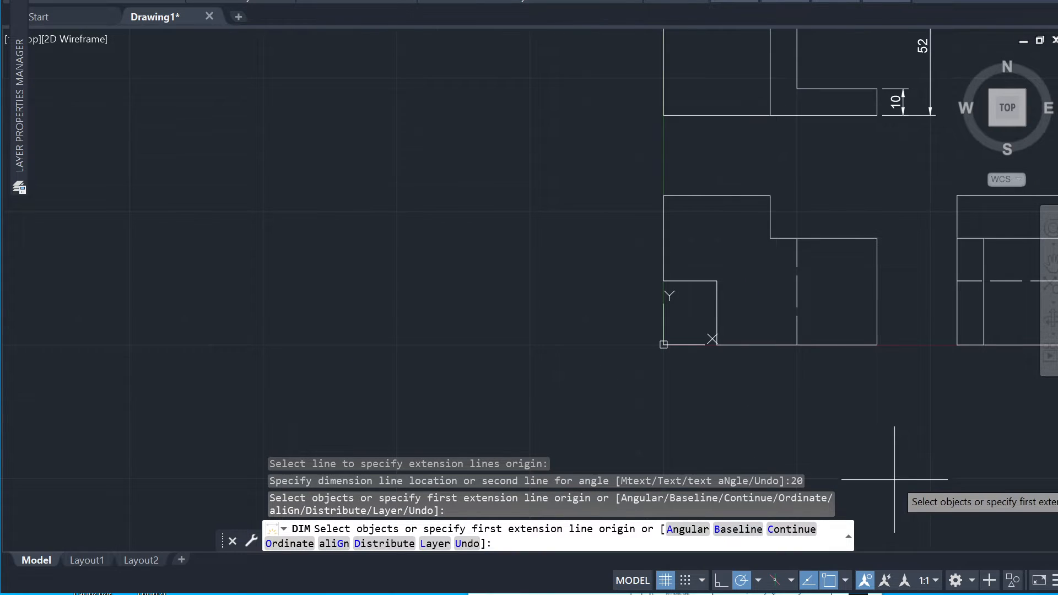
scroll(889, 458, "down", 2)
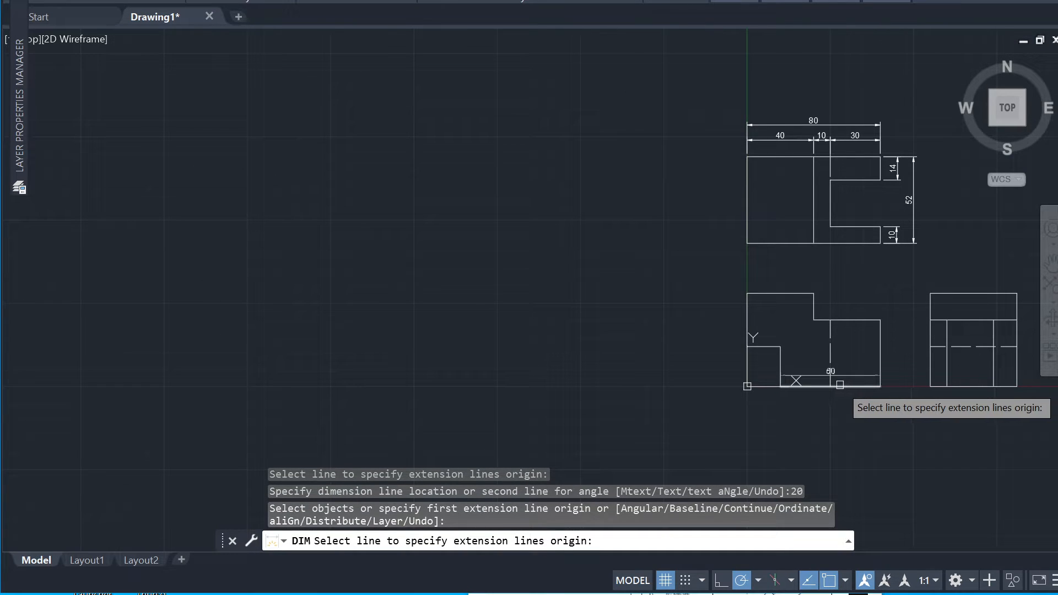
type("di")
key("Return")
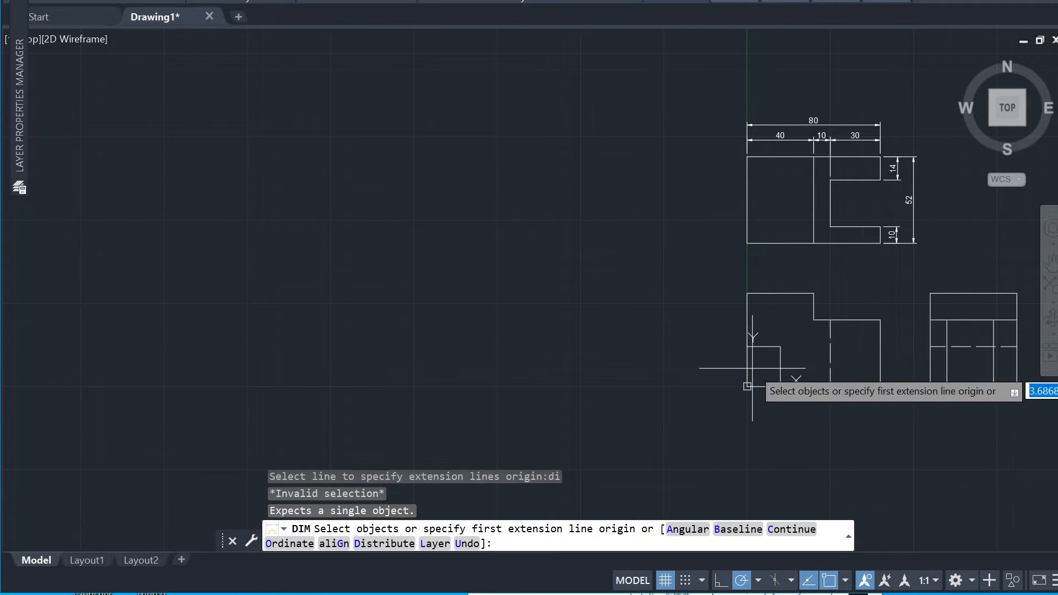
left_click(780, 366)
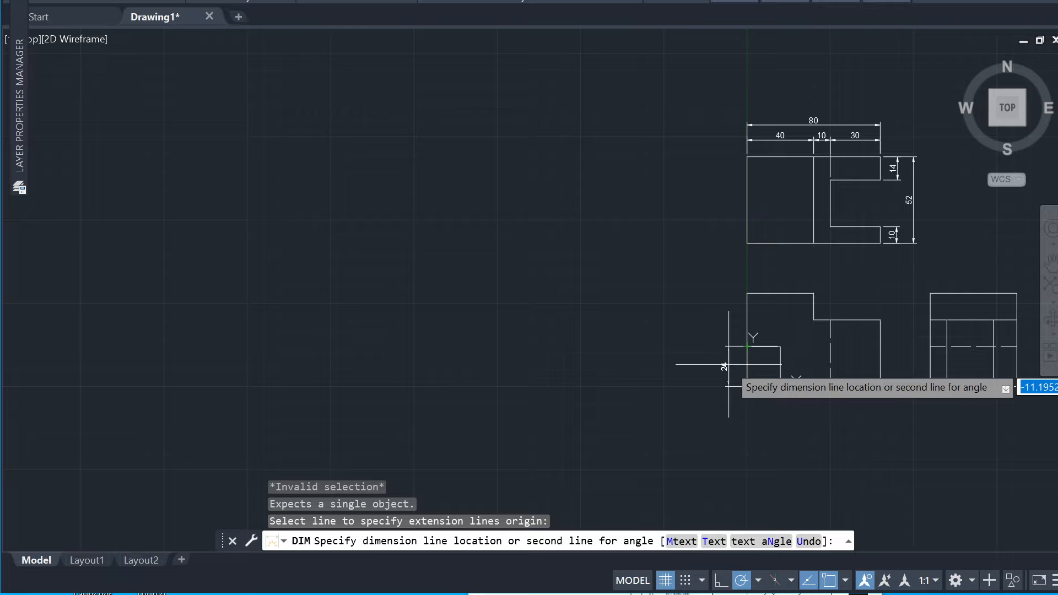
type("30")
key("Return")
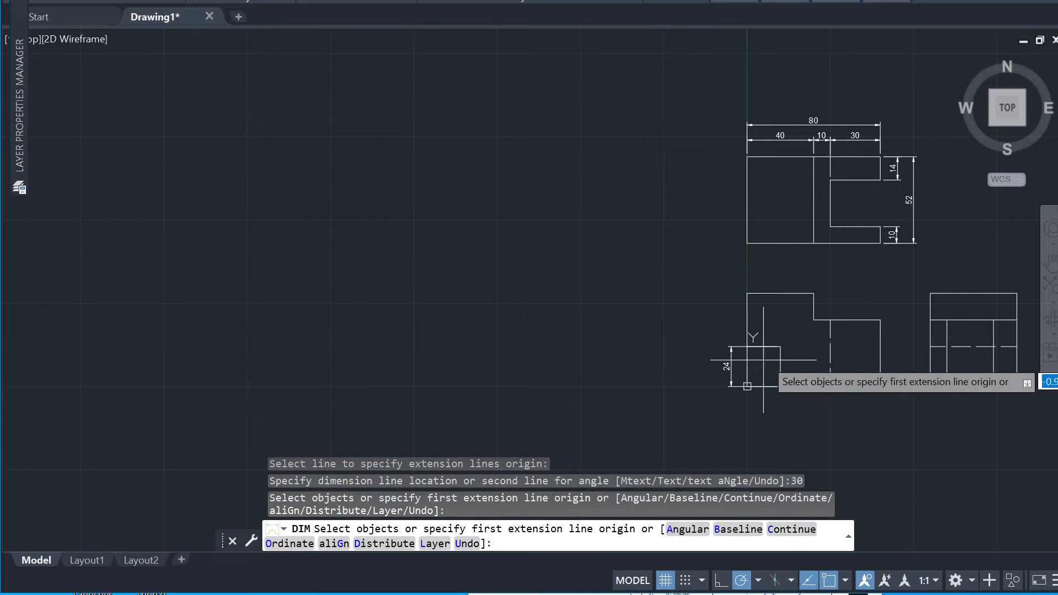
scroll(718, 376, "up", 5)
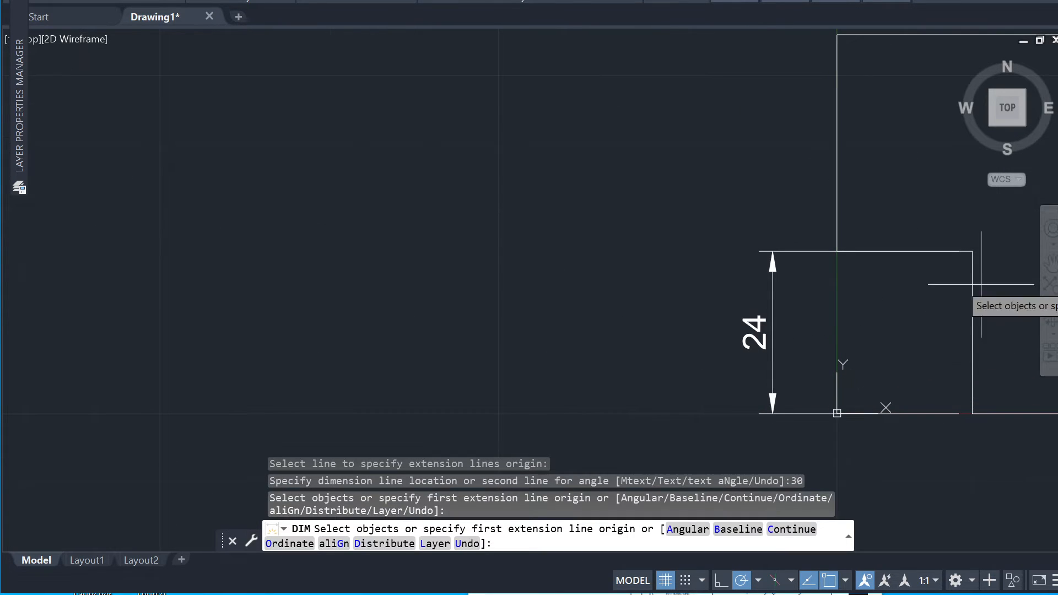
left_click(814, 299)
left_click(770, 248)
key("ctrl+z")
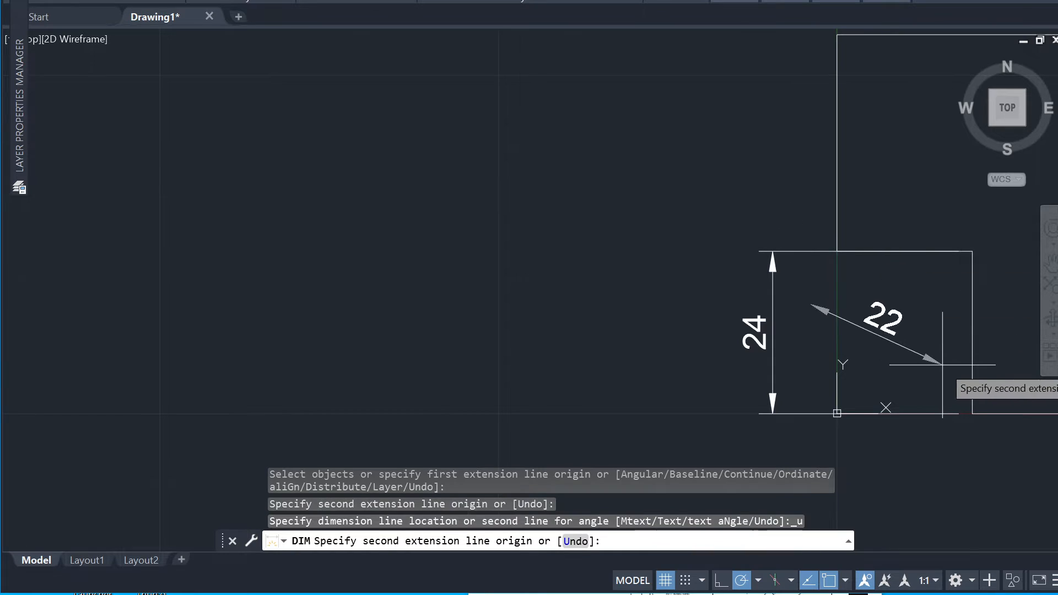
key("Escape")
- Delete the cutout height dimension beside the front view
left_click(817, 320)
left_click(730, 262)
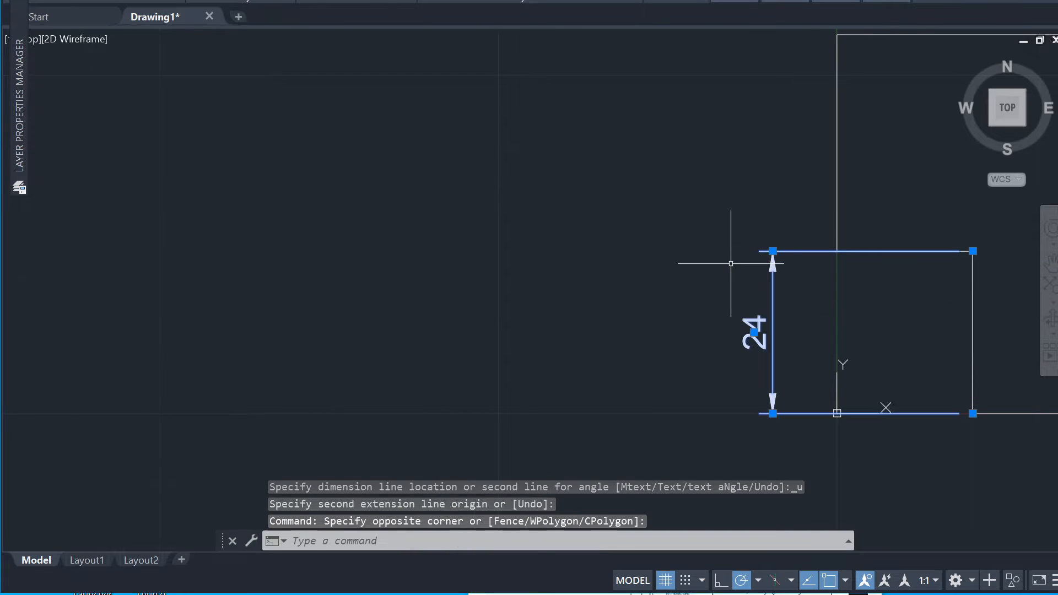
key("Delete")
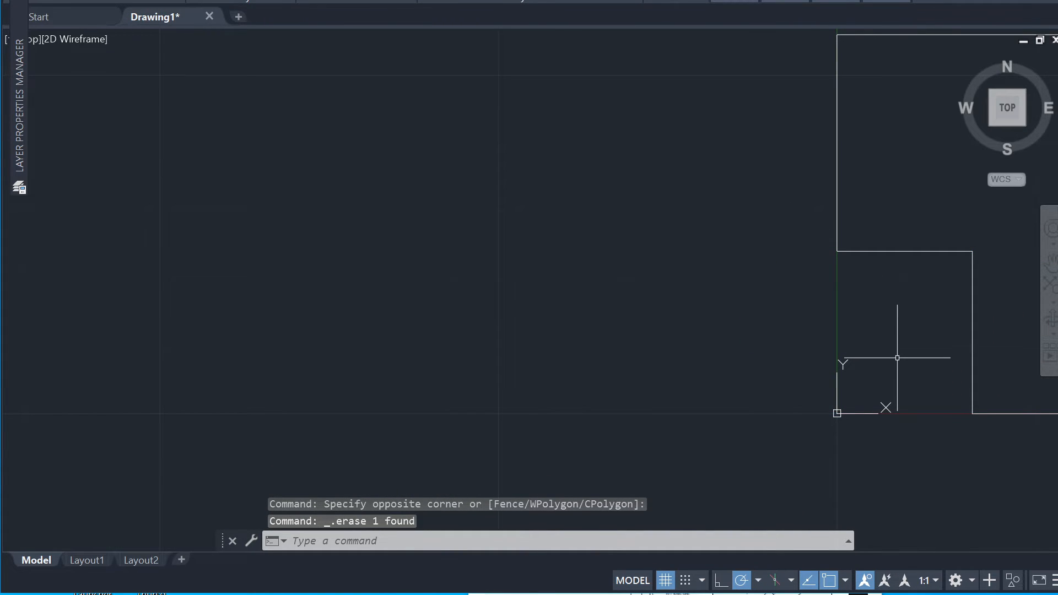
- Dimension the front view cutout's height from its inner base corner to its outer upper corner, with the dimension line 10 outside the view
type("dim")
key("Return")
key("Return")
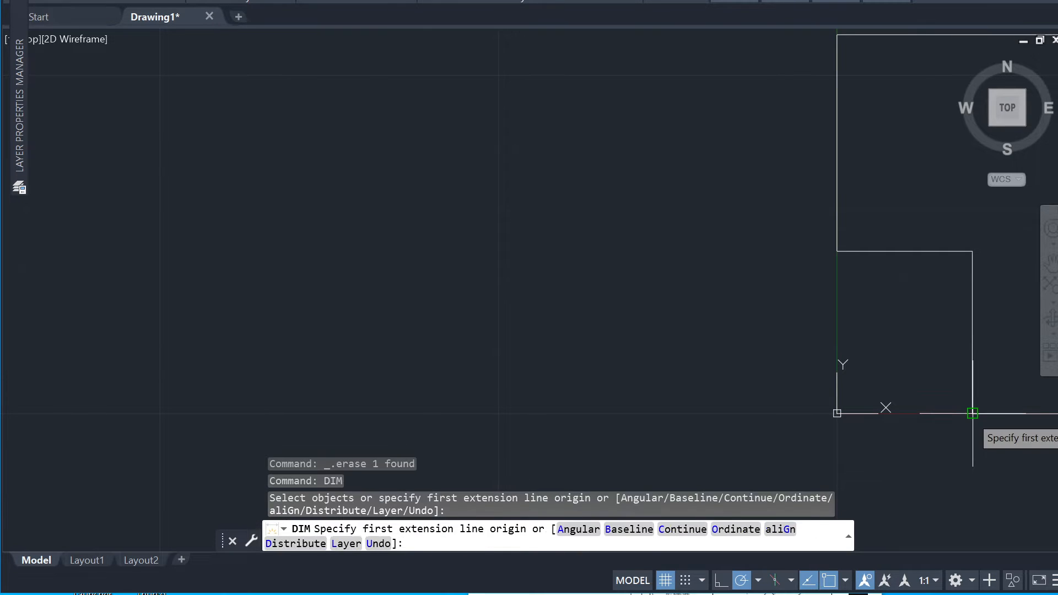
left_click(971, 413)
left_click(838, 252)
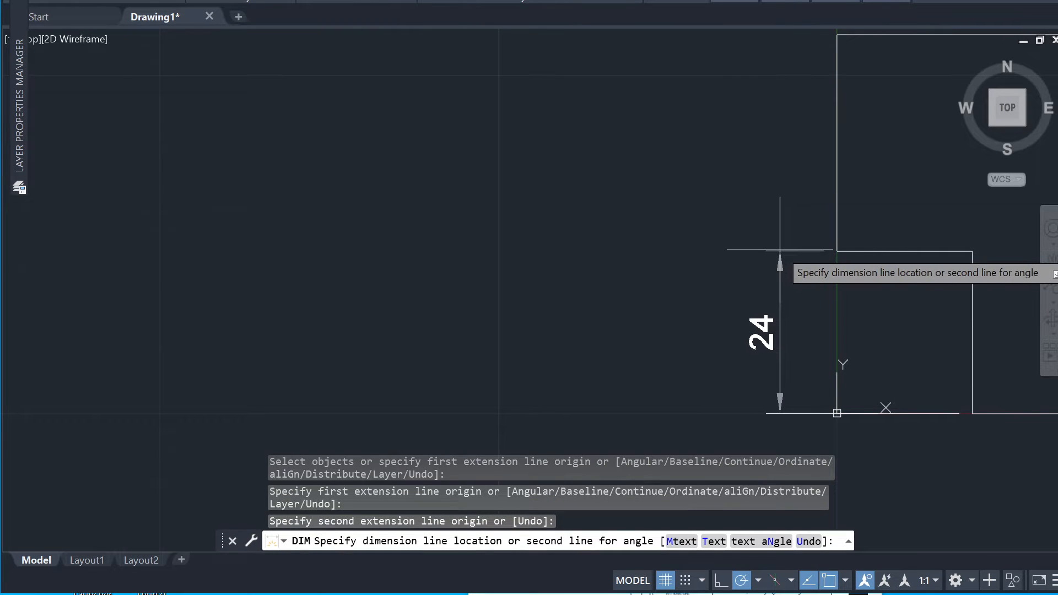
type("10")
key("Return")
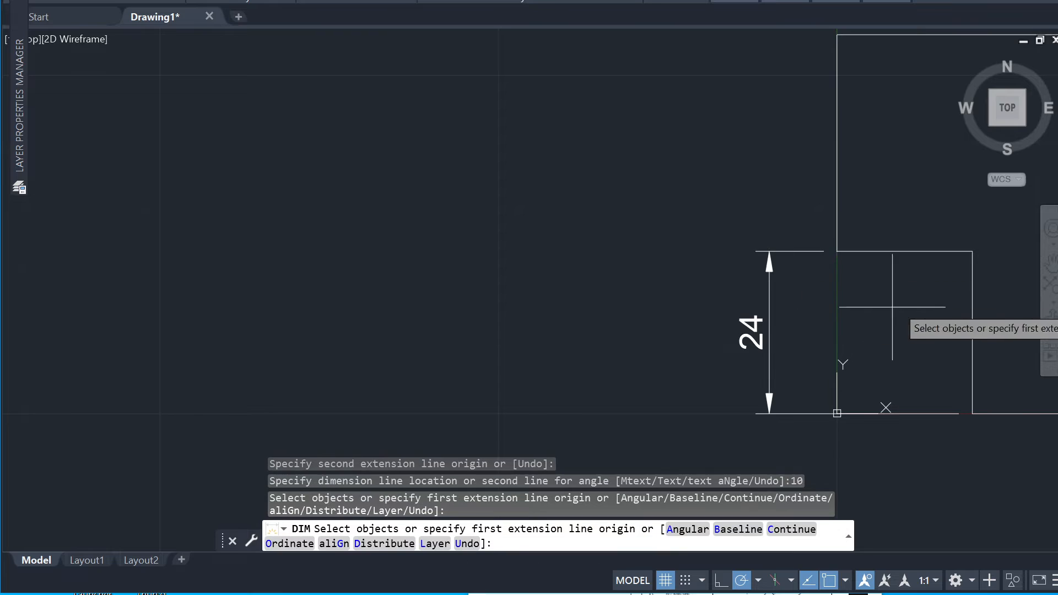
- Dimension the front view's vertical edge above the cutout, placed in line with the cutout height dimension
scroll(910, 258, "down", 4)
scroll(948, 217, "down", 6)
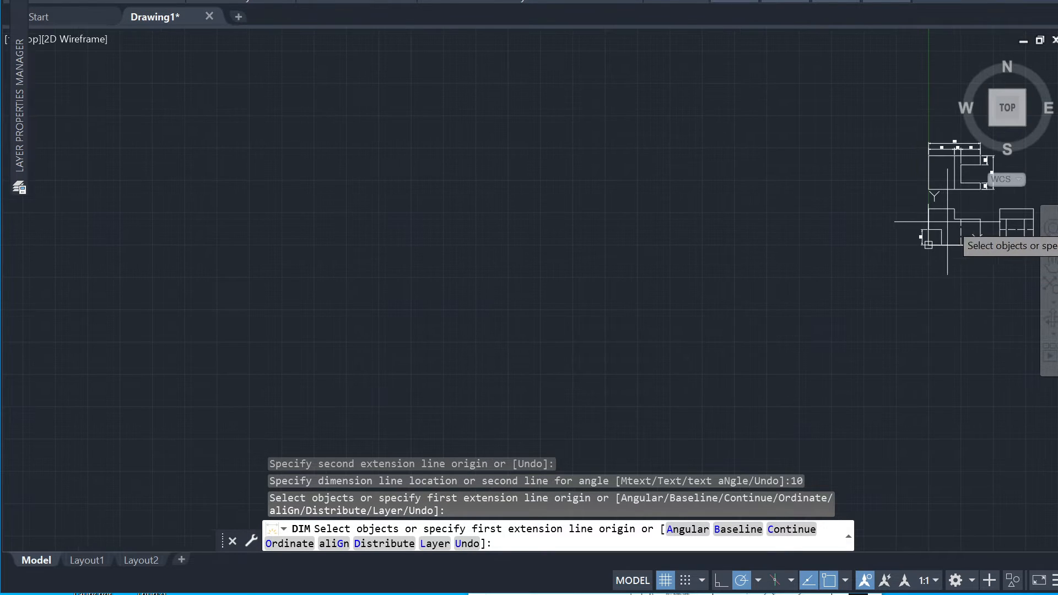
scroll(1020, 243, "up", 4)
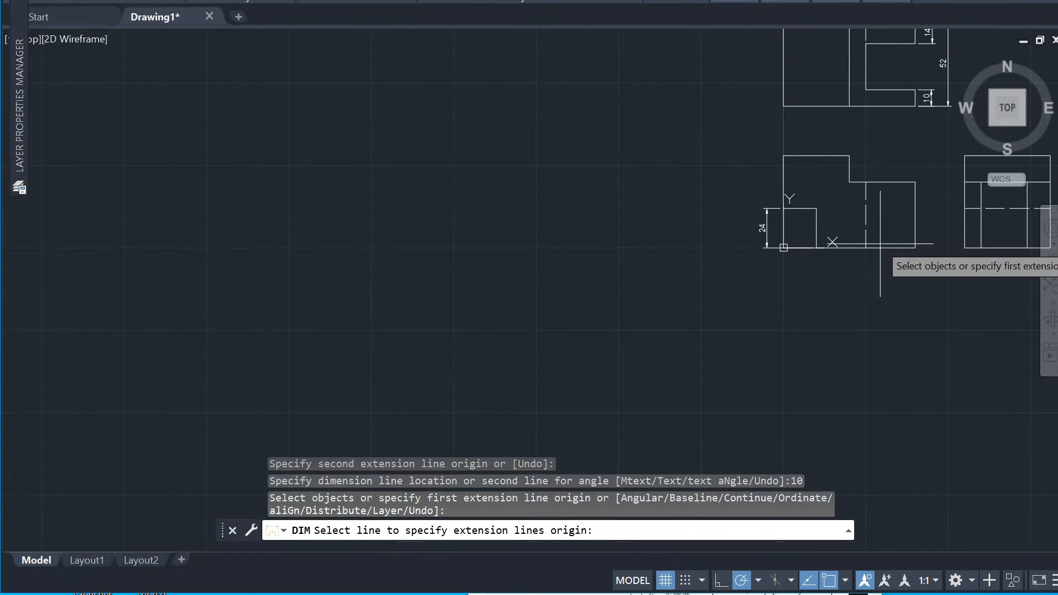
scroll(765, 202, "up", 4)
key("Return")
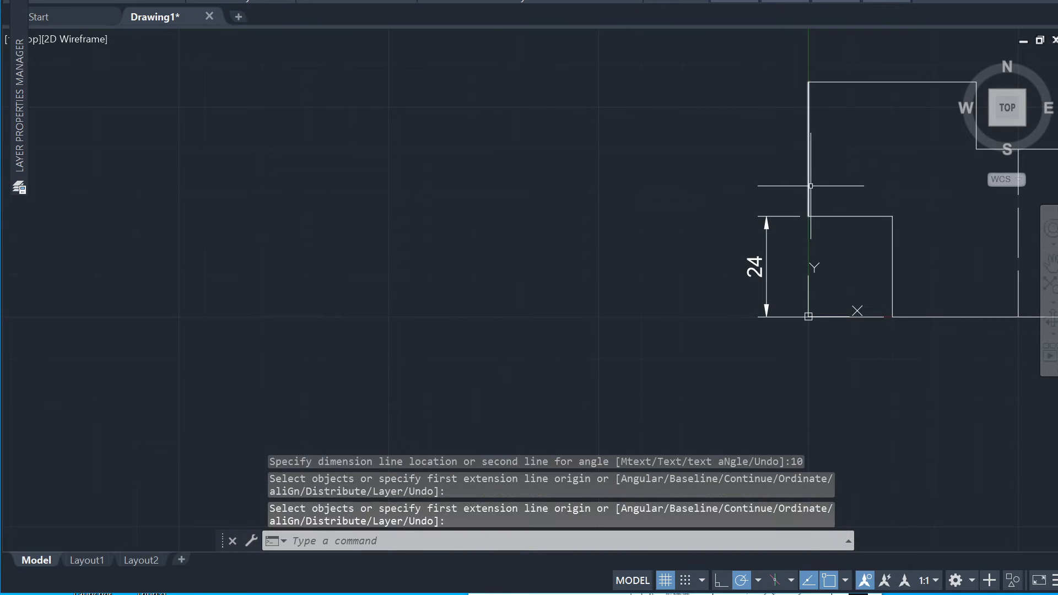
key("Return")
key("Return")
left_click(808, 183)
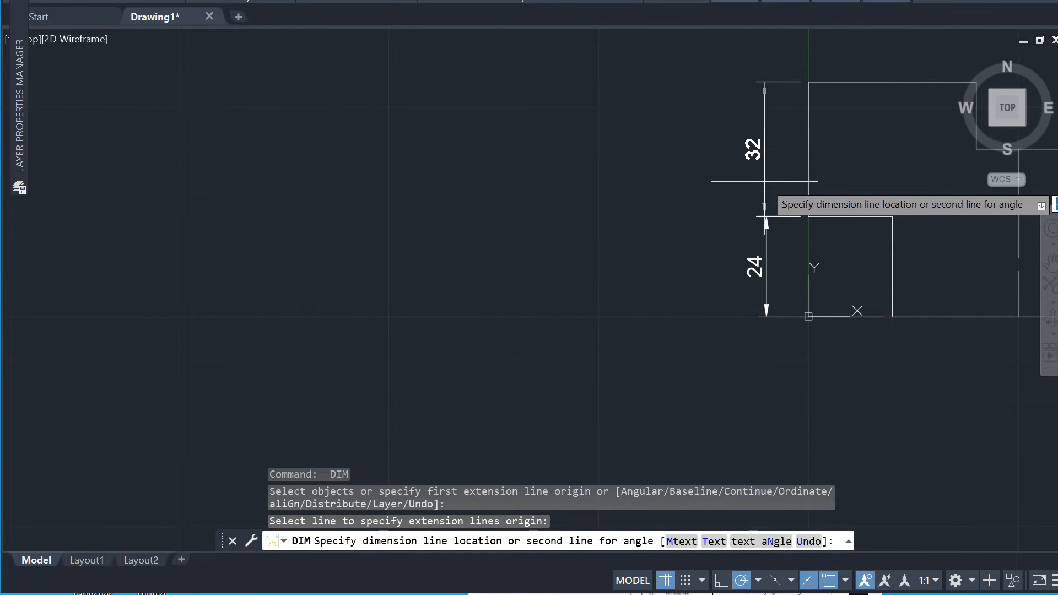
left_click(763, 215)
- Dimension the side view's height from its base corner to the step line, with the dimension line 10 outside the view
scroll(937, 303, "down", 5)
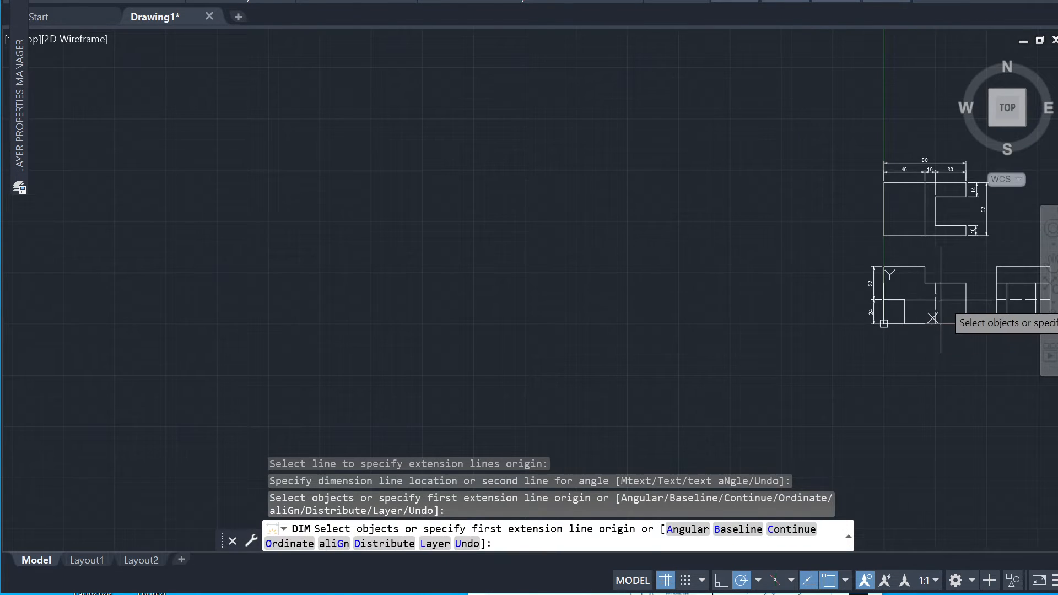
scroll(1019, 303, "up", 5)
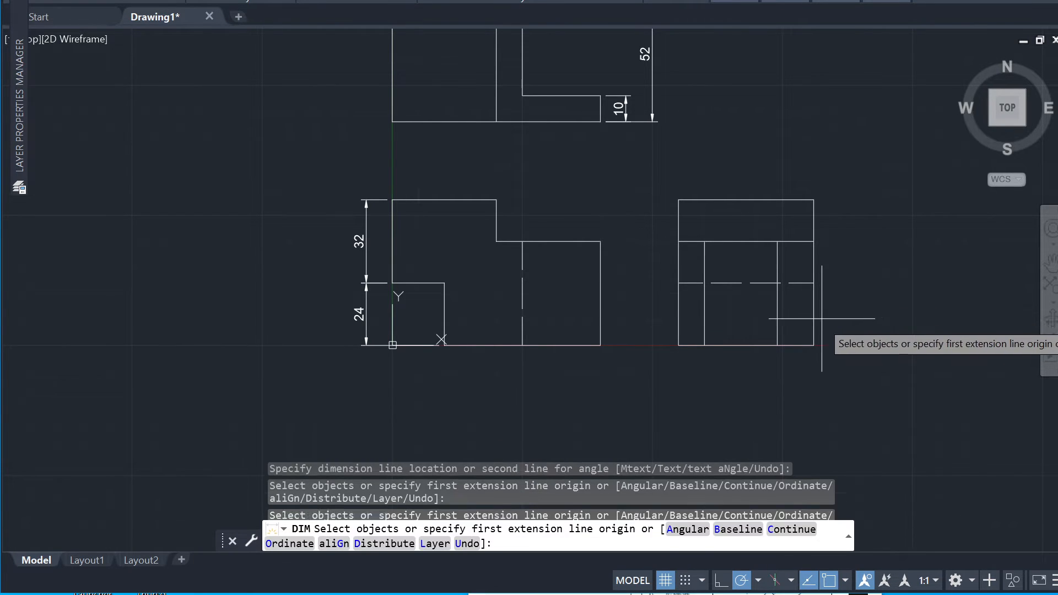
left_click(813, 345)
left_click(814, 241)
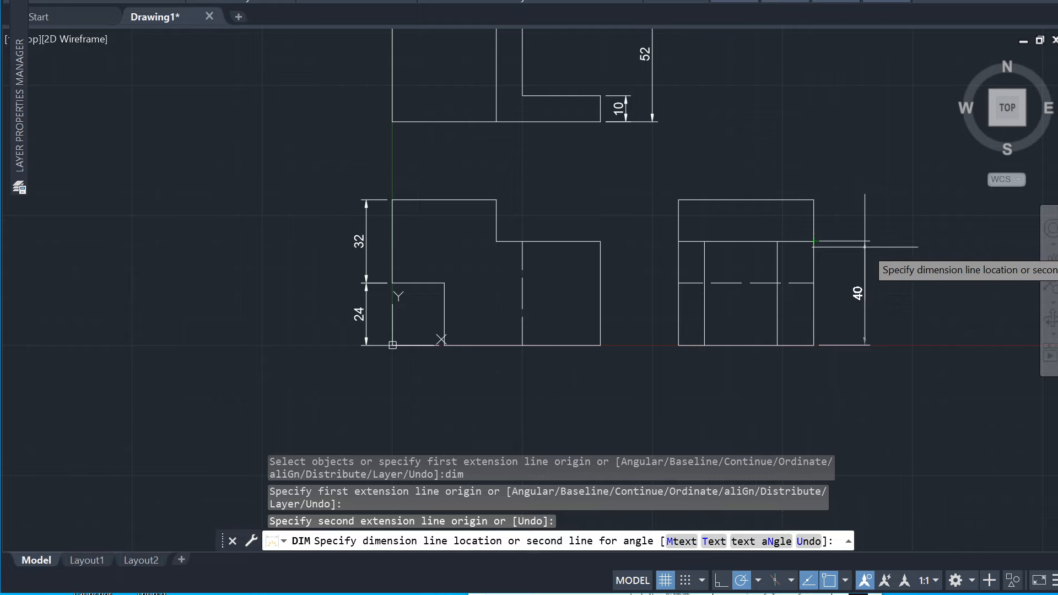
type("10")
key("Return")
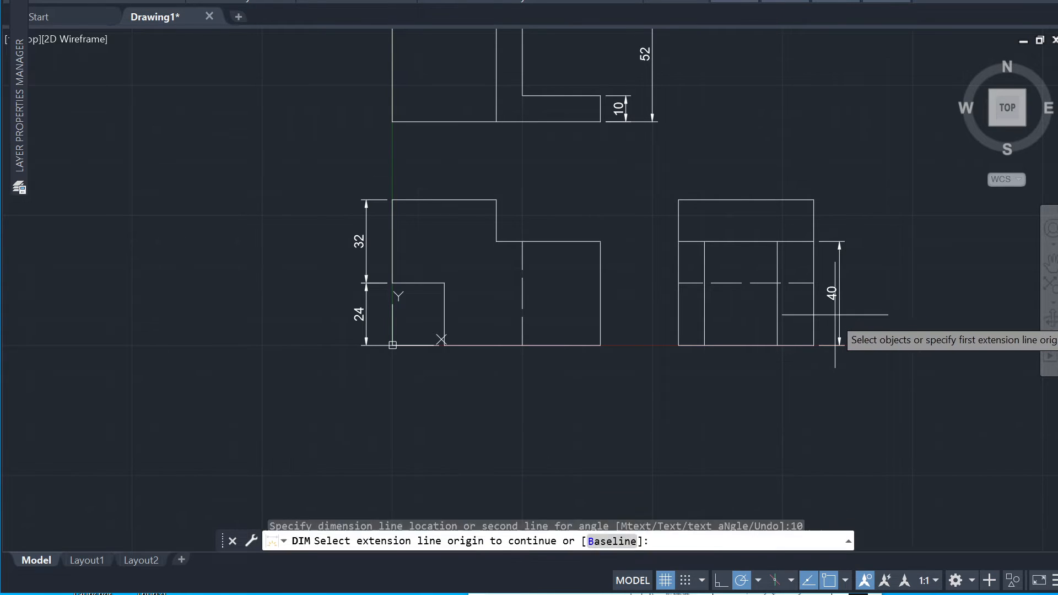
- Dimension the side view's overall height from its outer vertical edge, with the dimension line 20 away
left_click(814, 332)
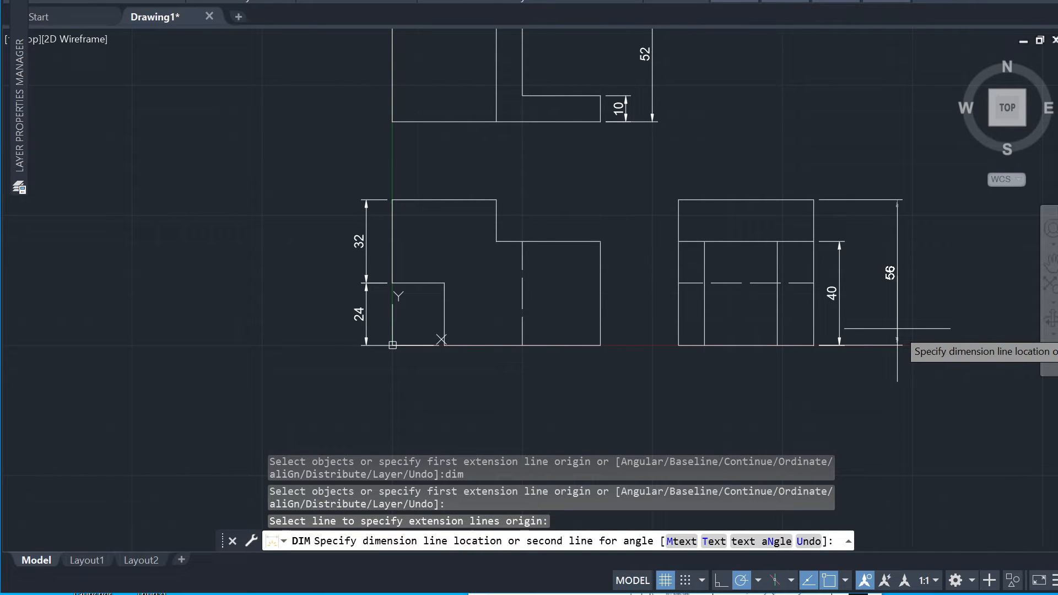
type("20")
key("Return")
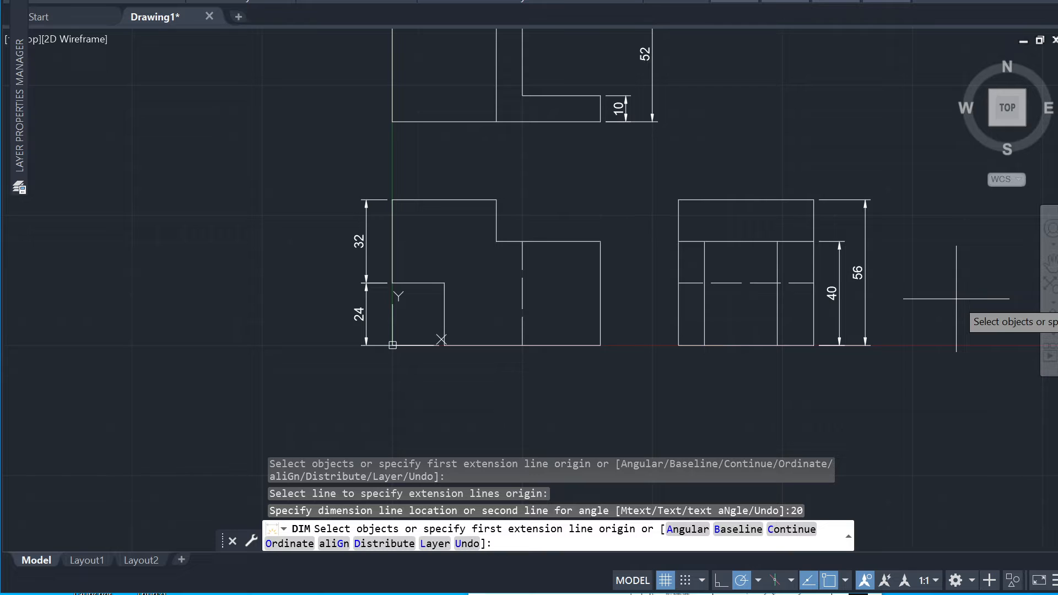
type("c")
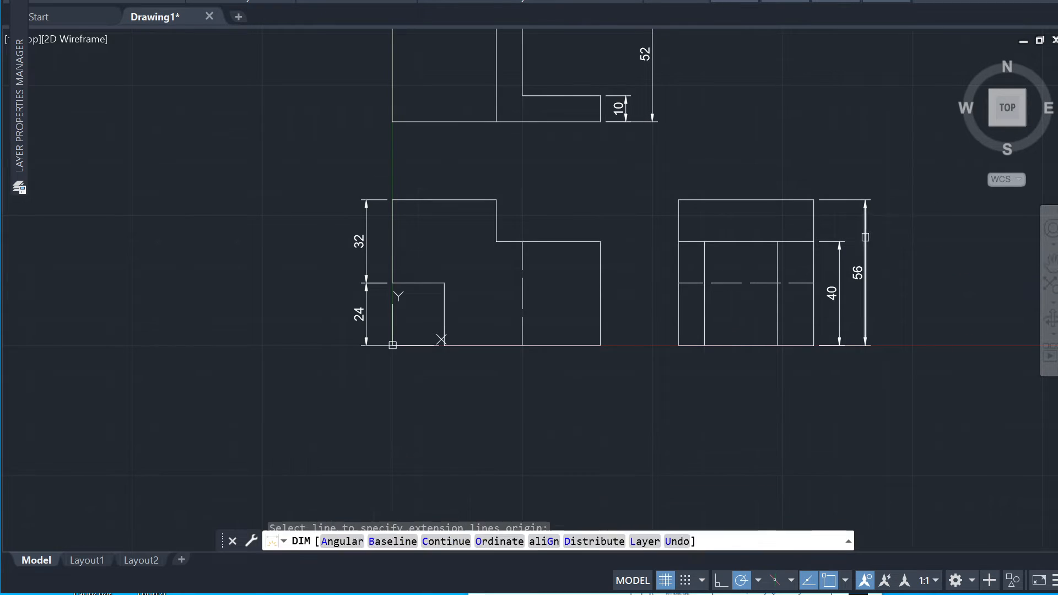
key("Return")
scroll(857, 239, "up", 2)
key("Escape")
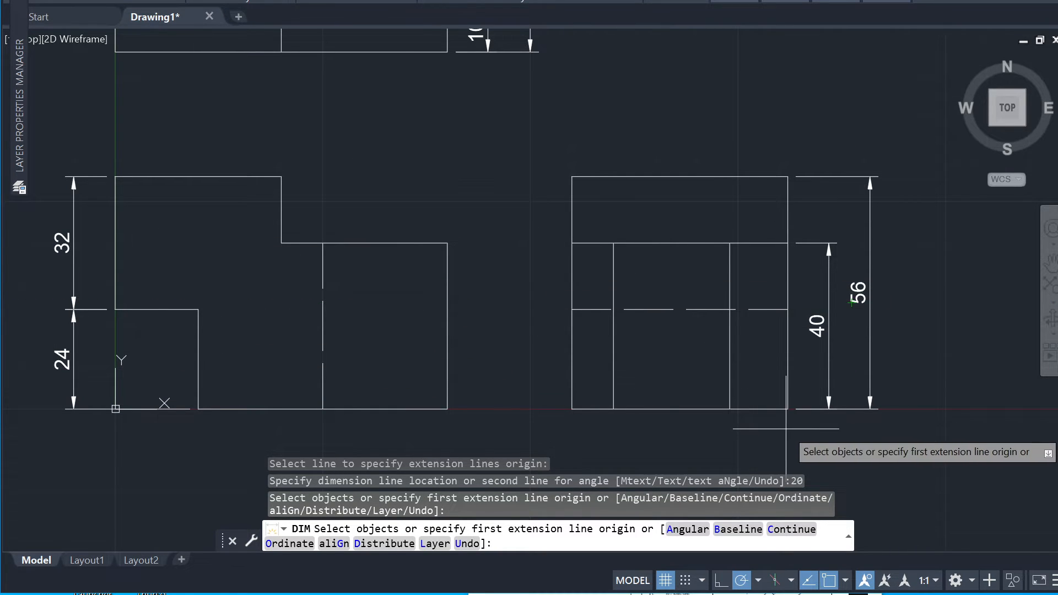
- Examine the dimensions on the top, front and side views for completeness and placement
scroll(785, 428, "down", 2)
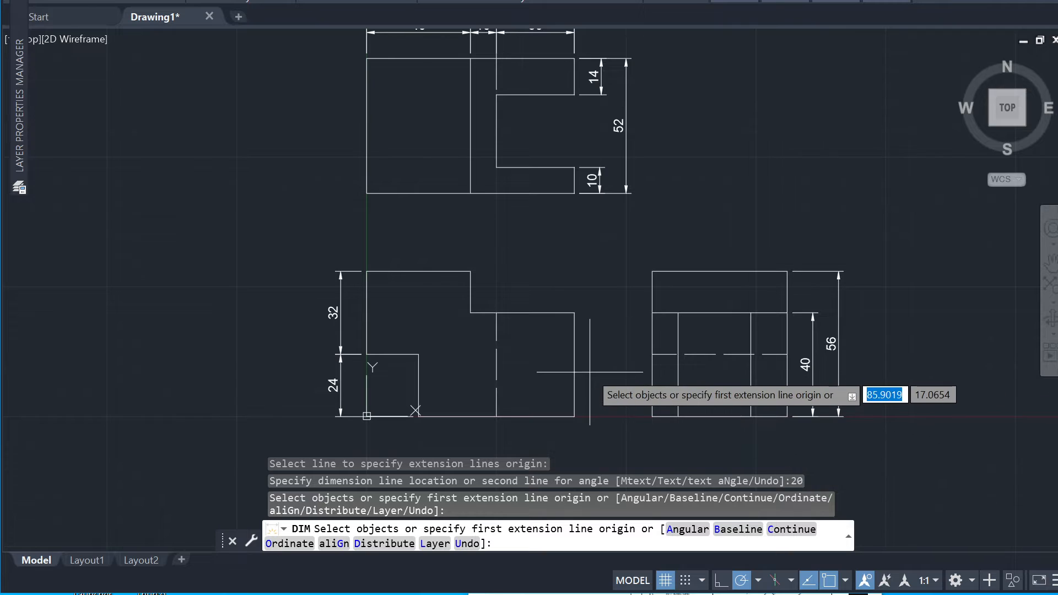
scroll(580, 359, "down", 2)
scroll(543, 386, "up", 2)
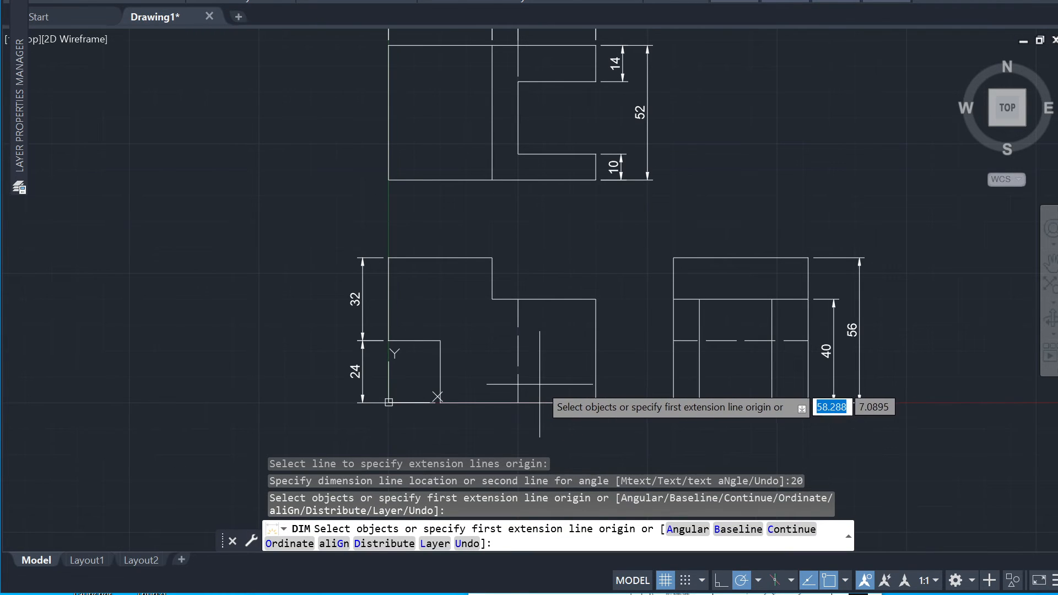
scroll(497, 201, "down", 2)
scroll(423, 86, "up", 2)
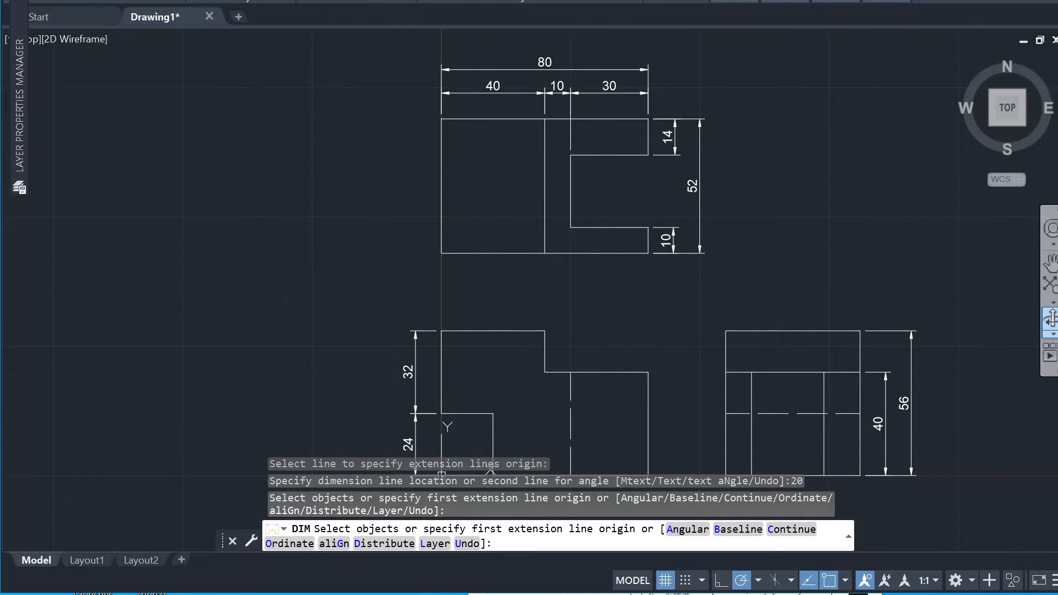
scroll(928, 327, "down", 2)
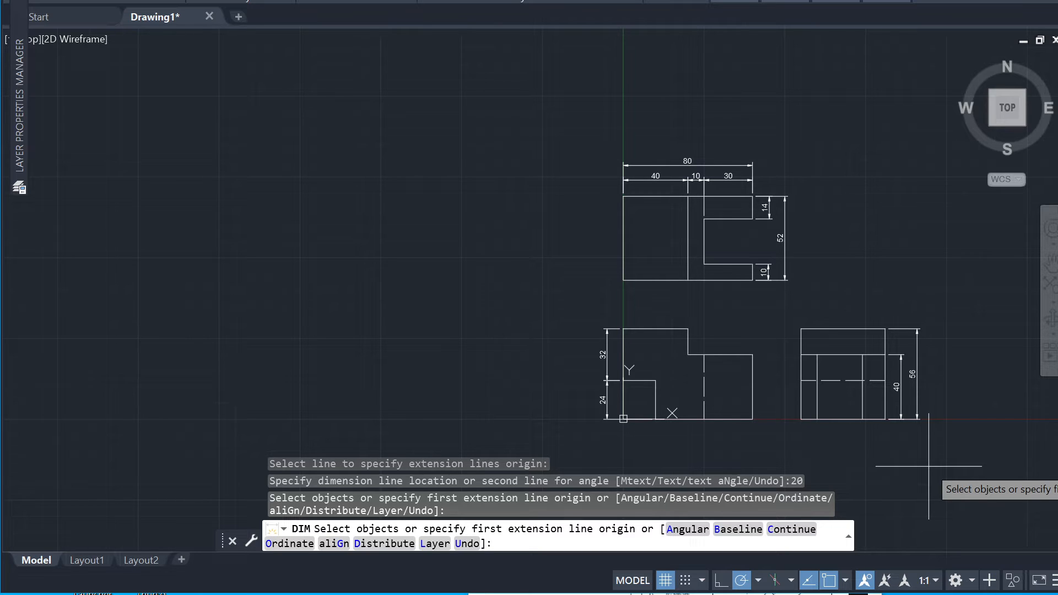
key("Return")
scroll(703, 228, "up", 4)
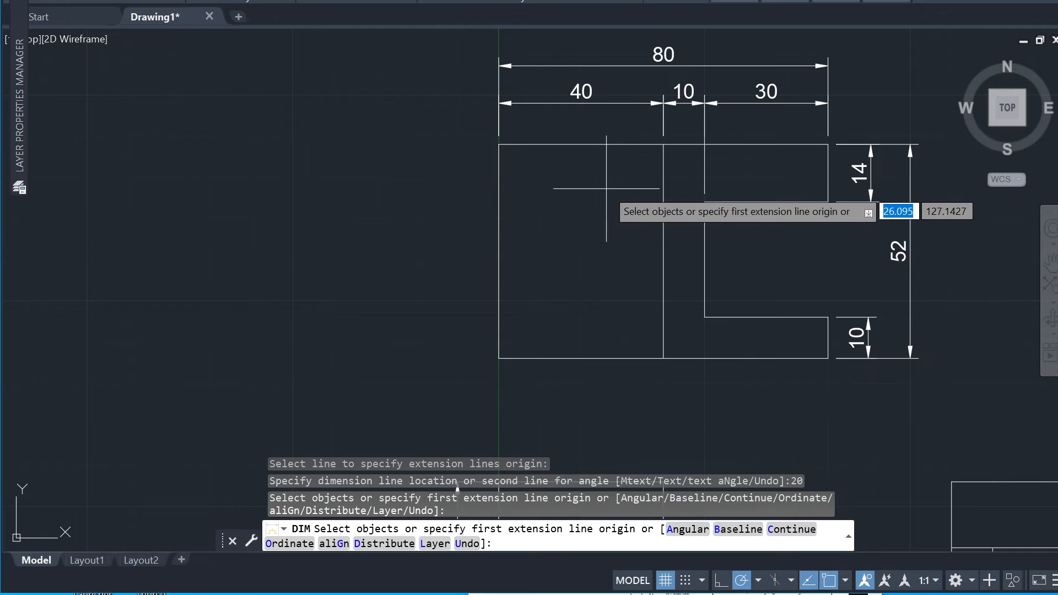
- Set up a plot of the drawing's extents with the AutoCAD PDF (General Documentation).pc3 plotter, centred on the paper
scroll(623, 182, "down", 2)
scroll(688, 311, "down", 3)
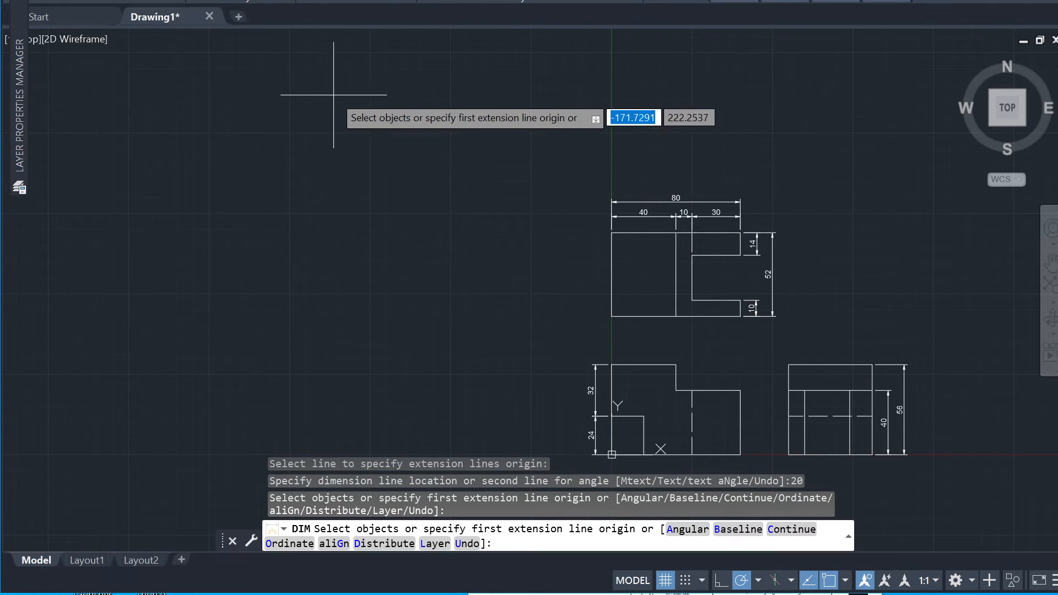
key("ctrl+p")
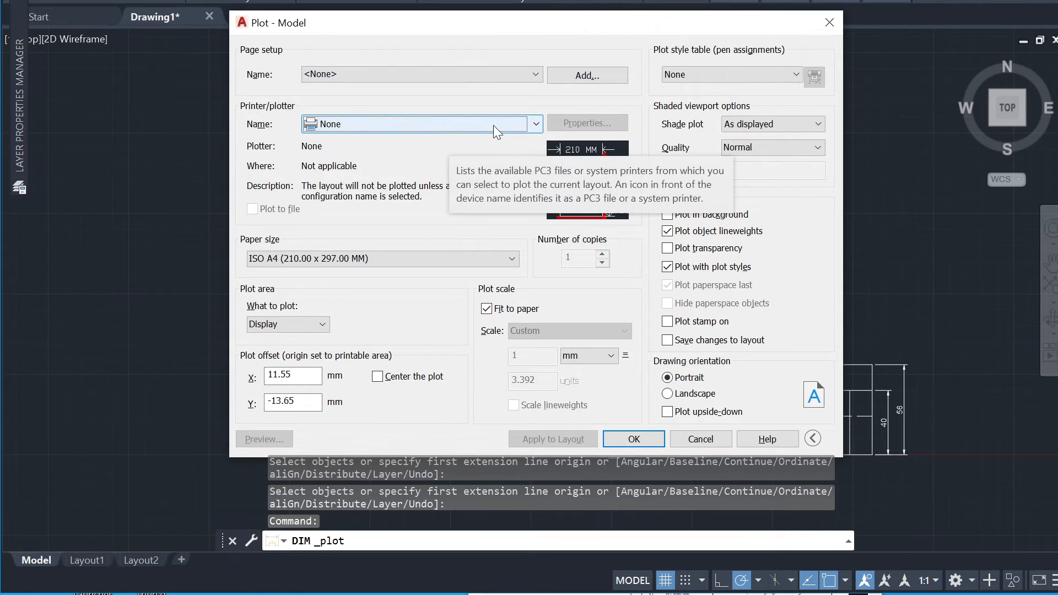
left_click(535, 124)
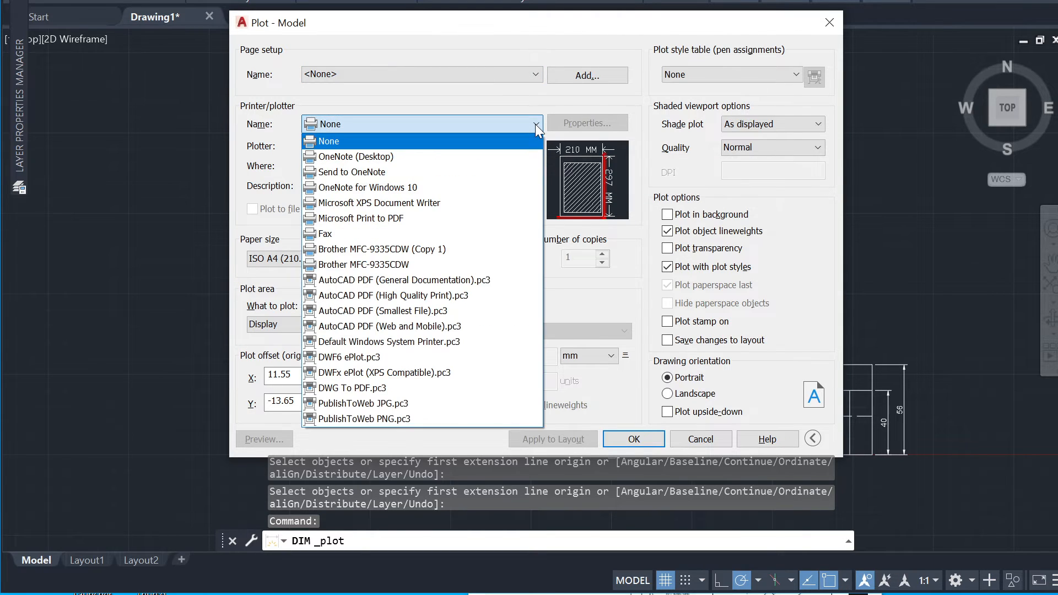
left_click(412, 281)
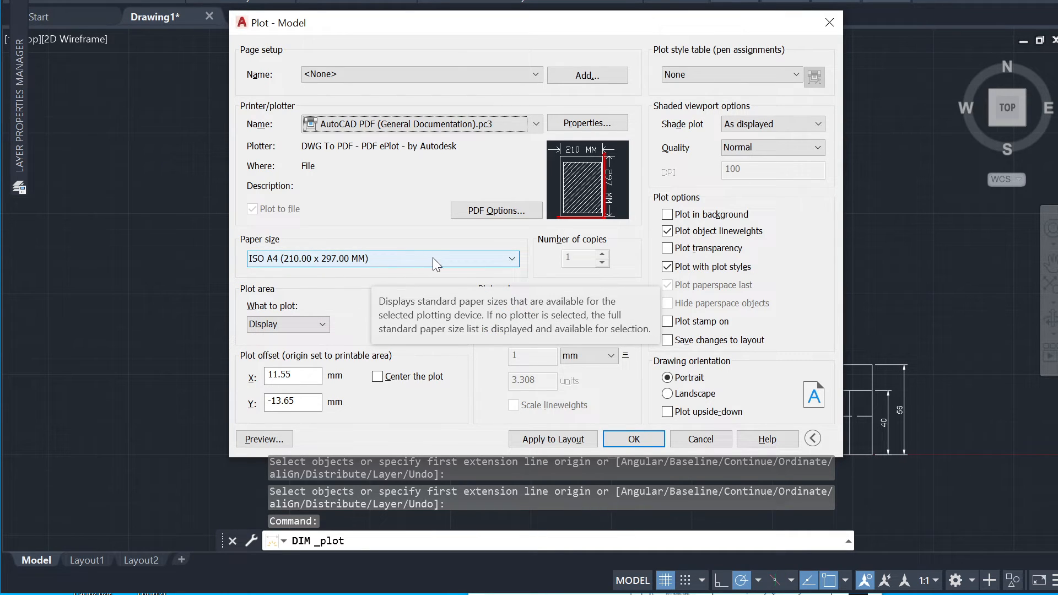
left_click(323, 326)
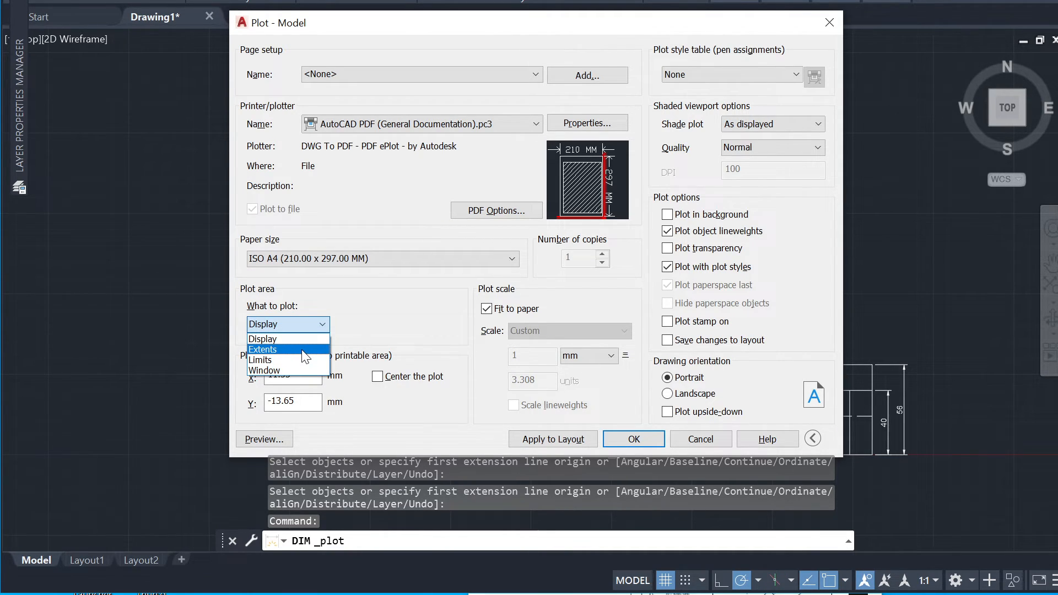
left_click(307, 351)
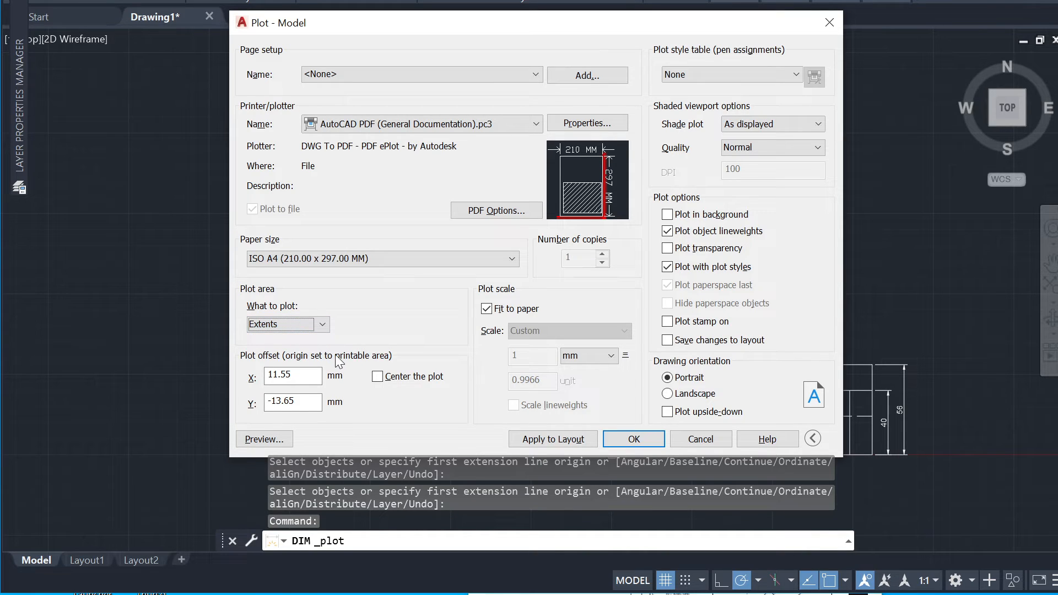
left_click(378, 377)
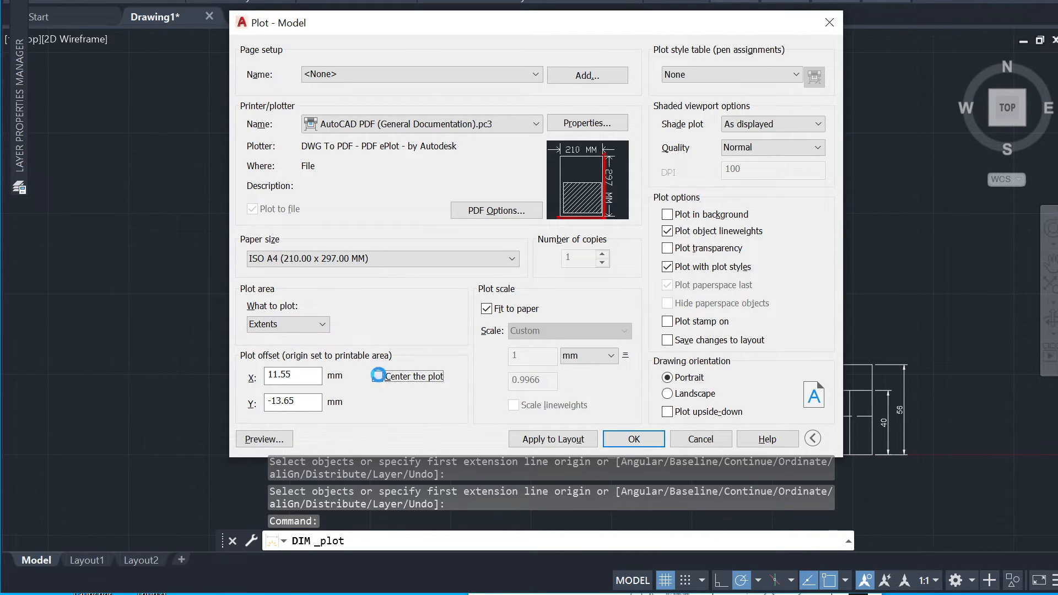
- Set the plot scale to 1 mm = 1 unit without fitting to paper, and dismiss the plot file saving
left_click(520, 309)
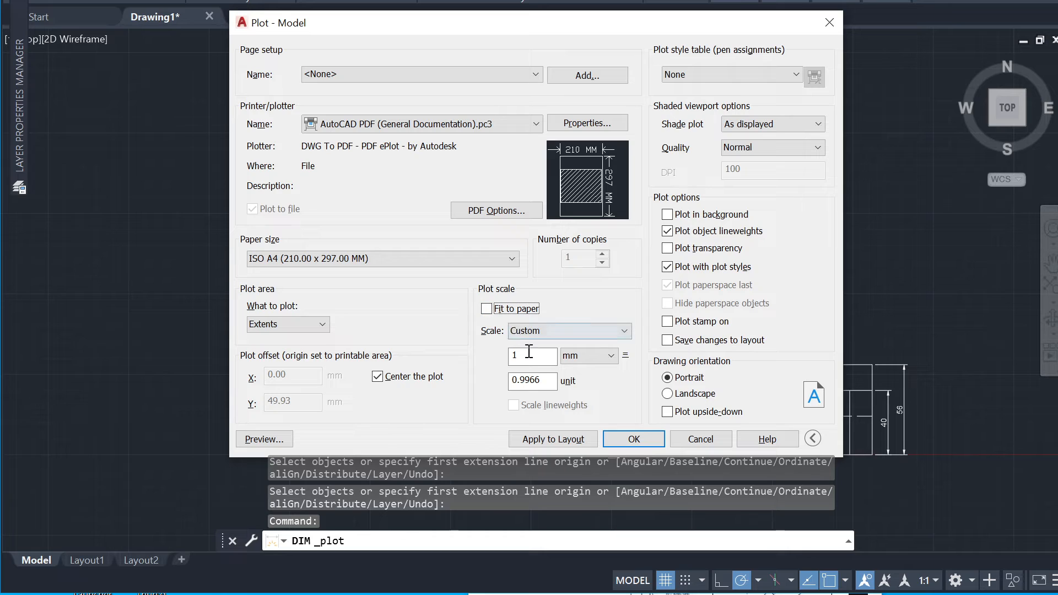
left_click_drag(544, 379, 497, 384)
key("Return")
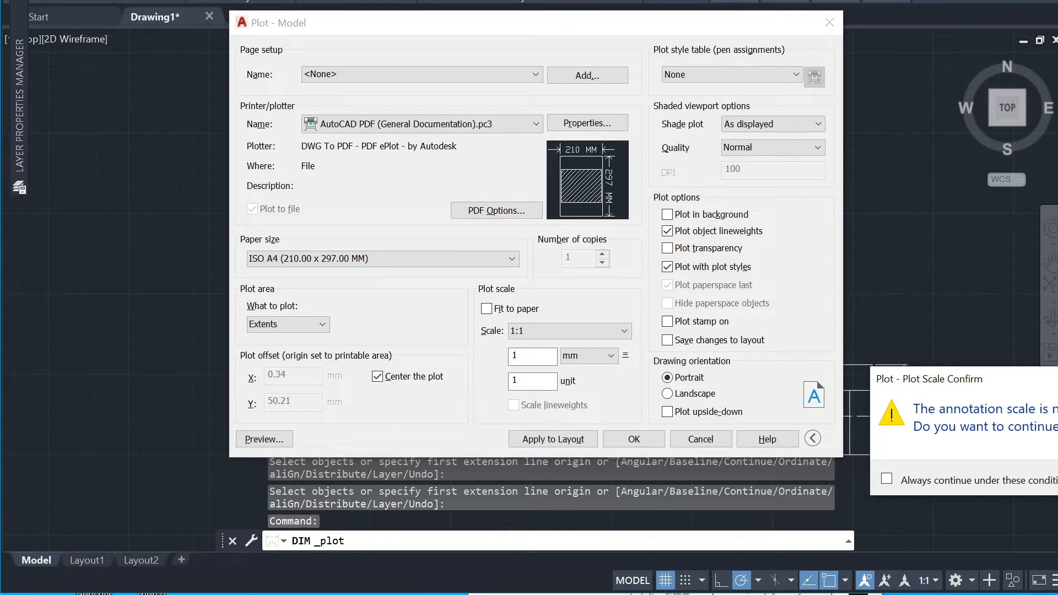
key("Return")
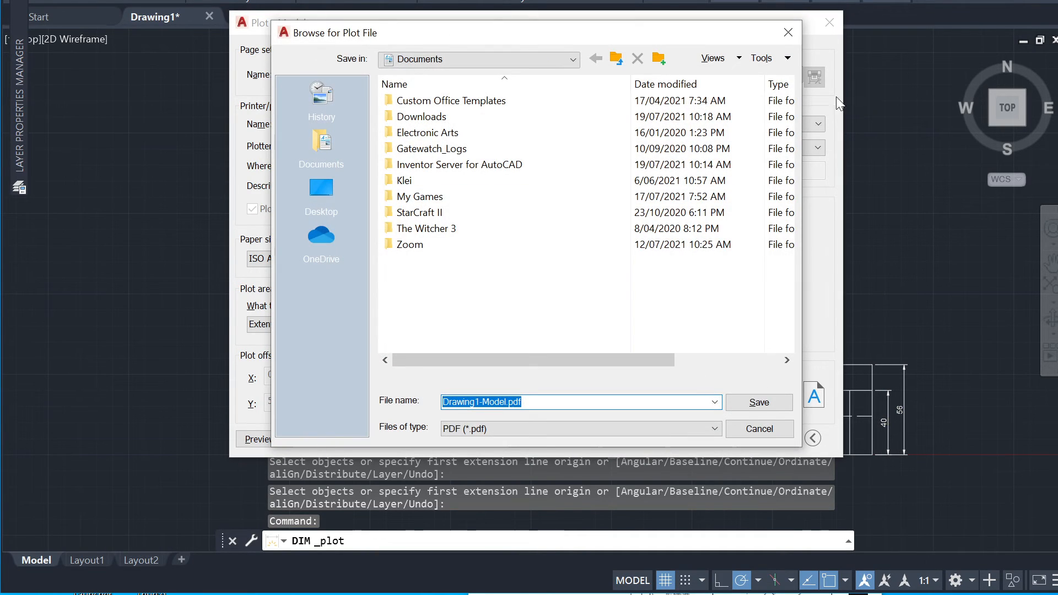
left_click(789, 31)
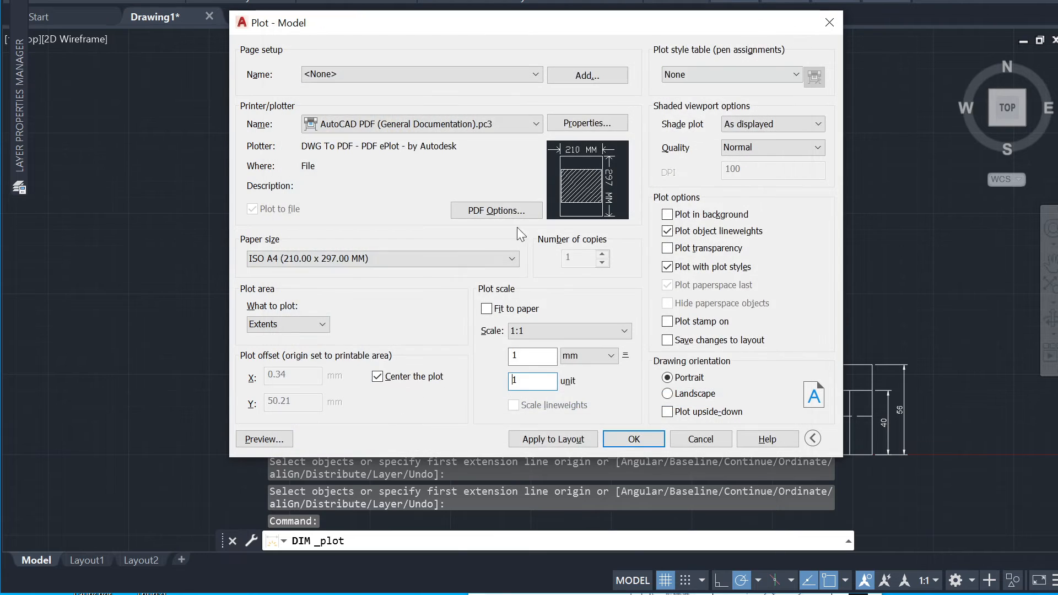
- Preview the plot, examine the line weights along the base edges of the front and side views, and cancel the plot
left_click(255, 439)
scroll(584, 270, "up", 2)
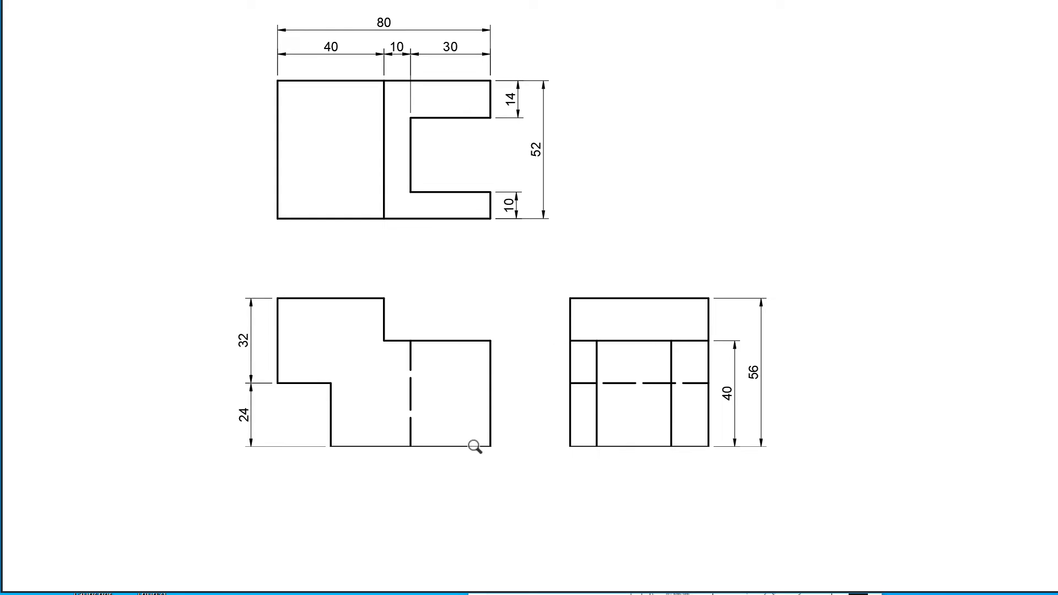
scroll(471, 445, "up", 2)
scroll(466, 449, "down", 2)
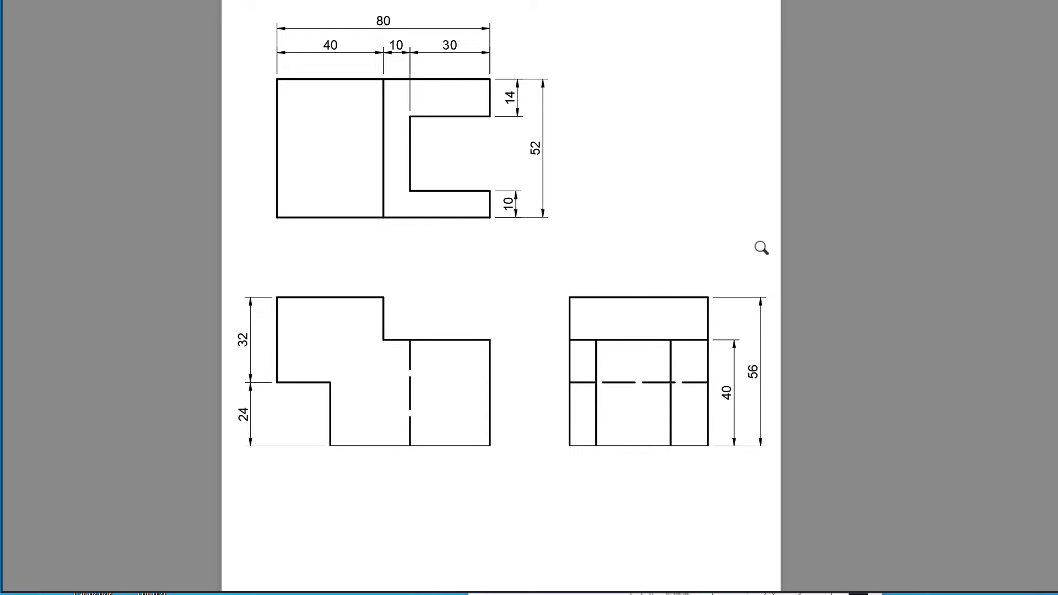
left_click(576, 461)
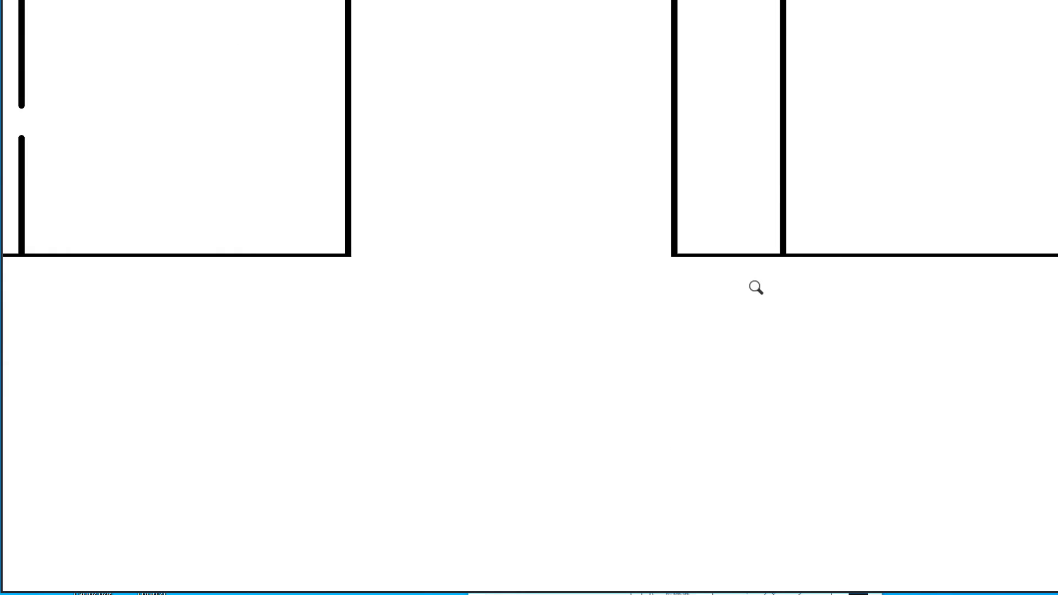
scroll(777, 244, "down", 1)
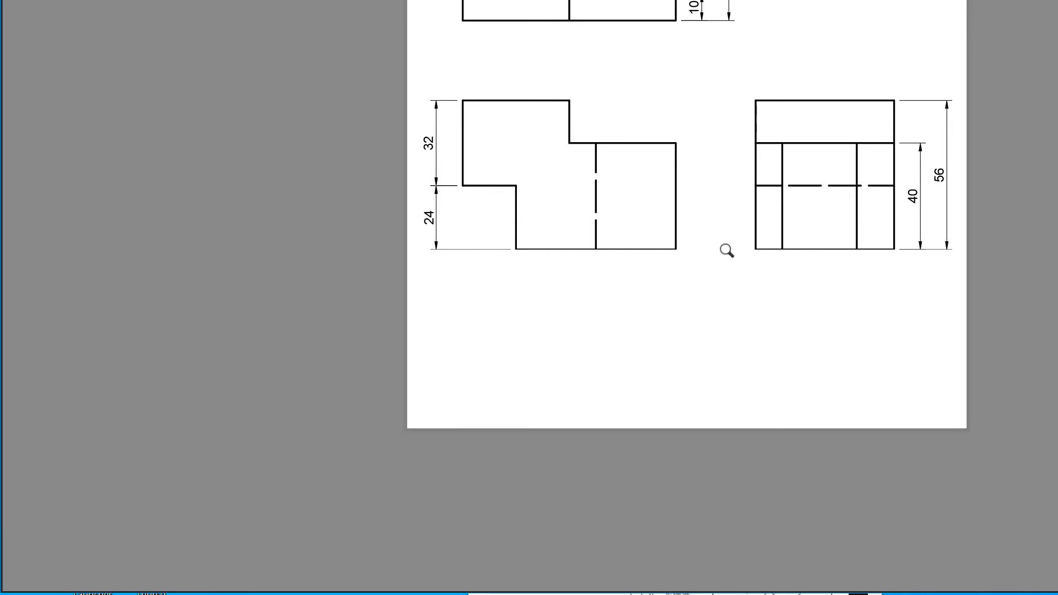
key("Escape")
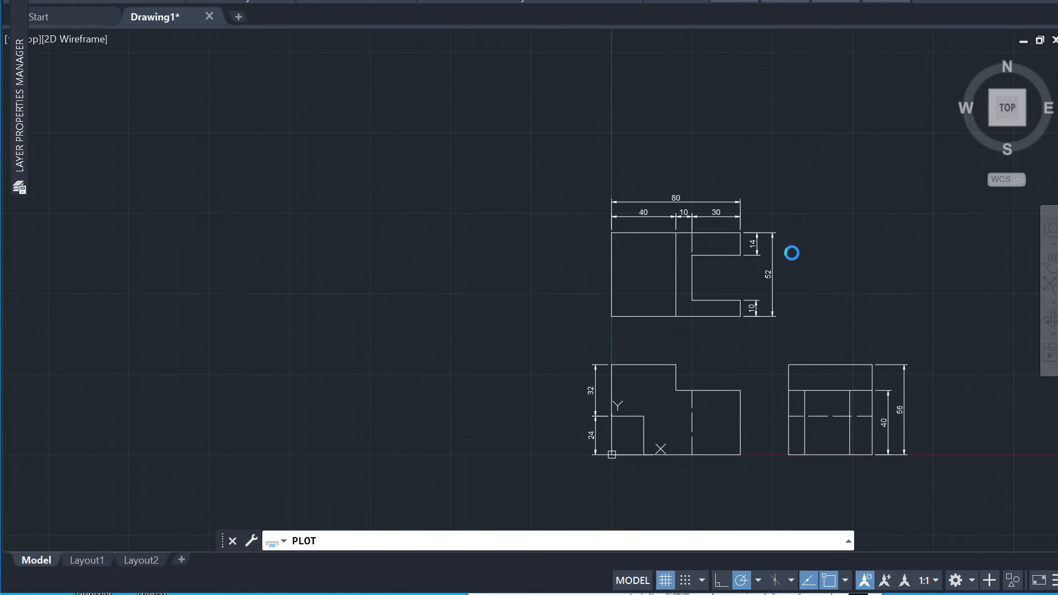
left_click(700, 439)
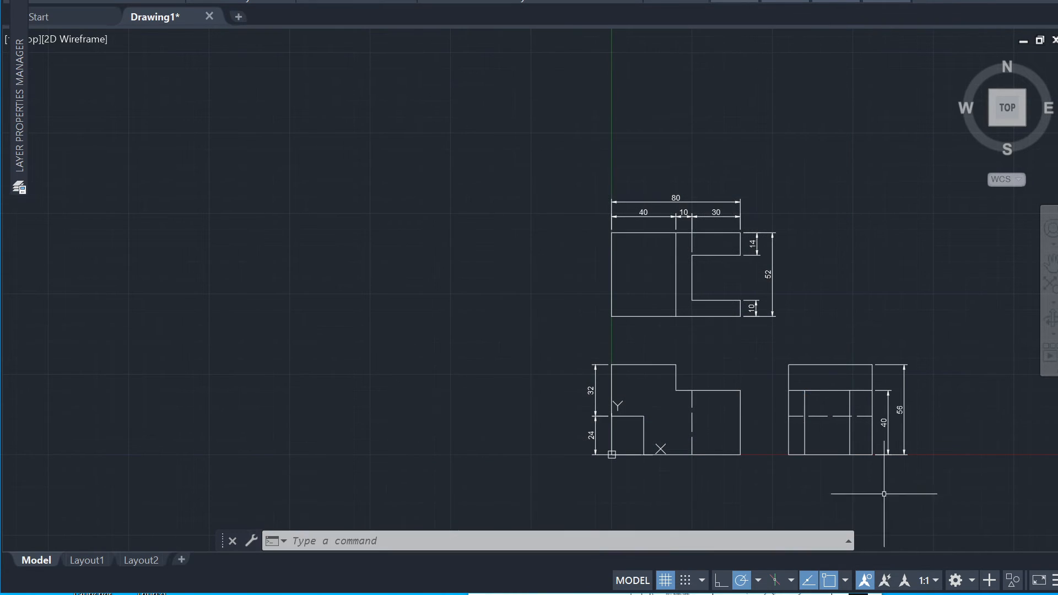
- Assign the side view's base line to Layer1
scroll(861, 472, "up", 3)
left_click(868, 442)
left_click(838, 409)
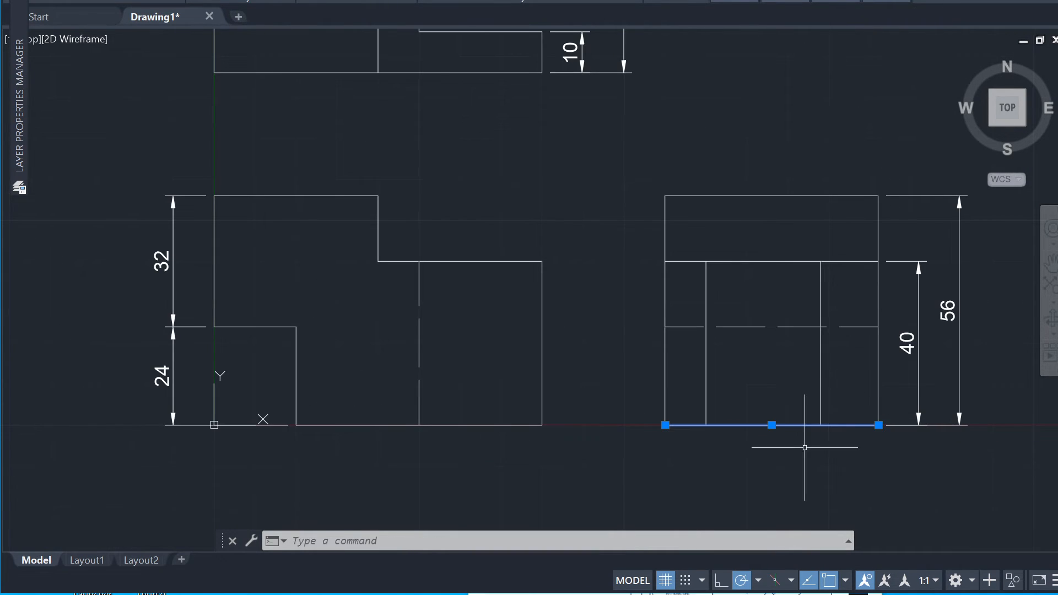
left_click(555, 1)
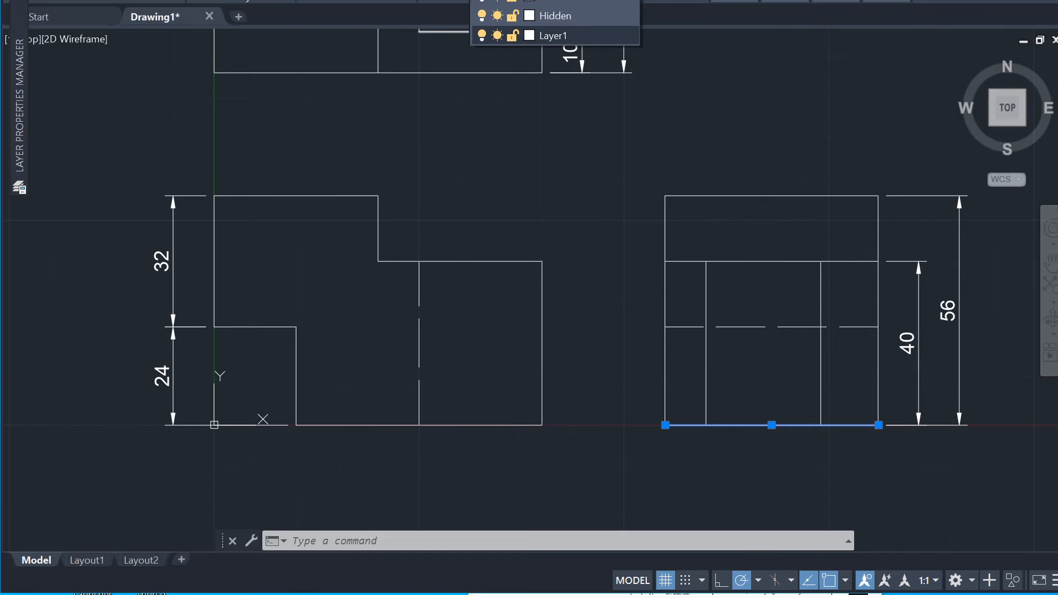
left_click(568, 35)
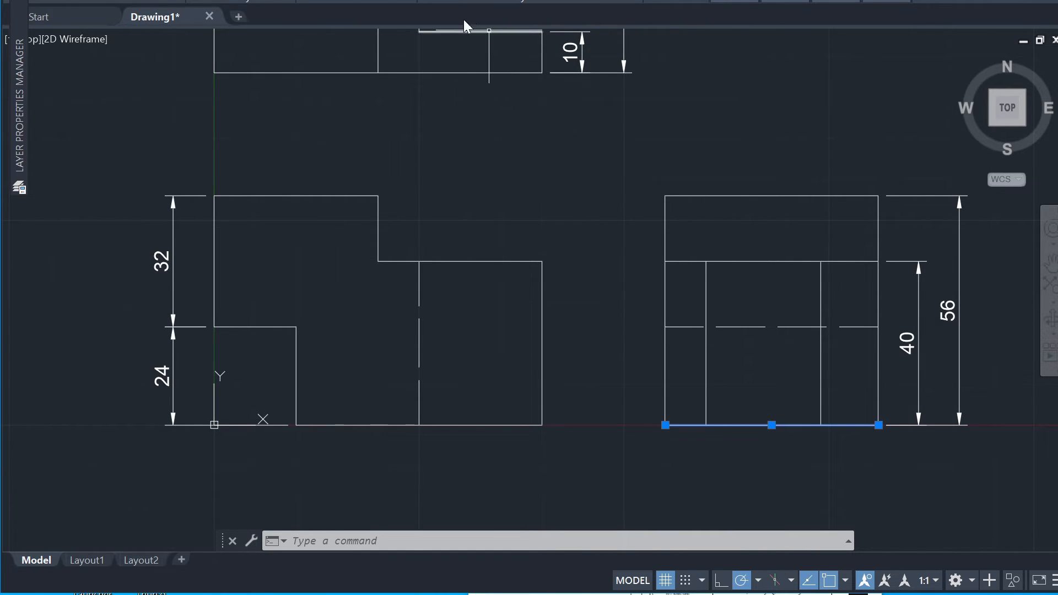
- Add the front view's base line to the selection, assign it to Layer1 and clear the selection
left_click(527, 467)
left_click(485, 408)
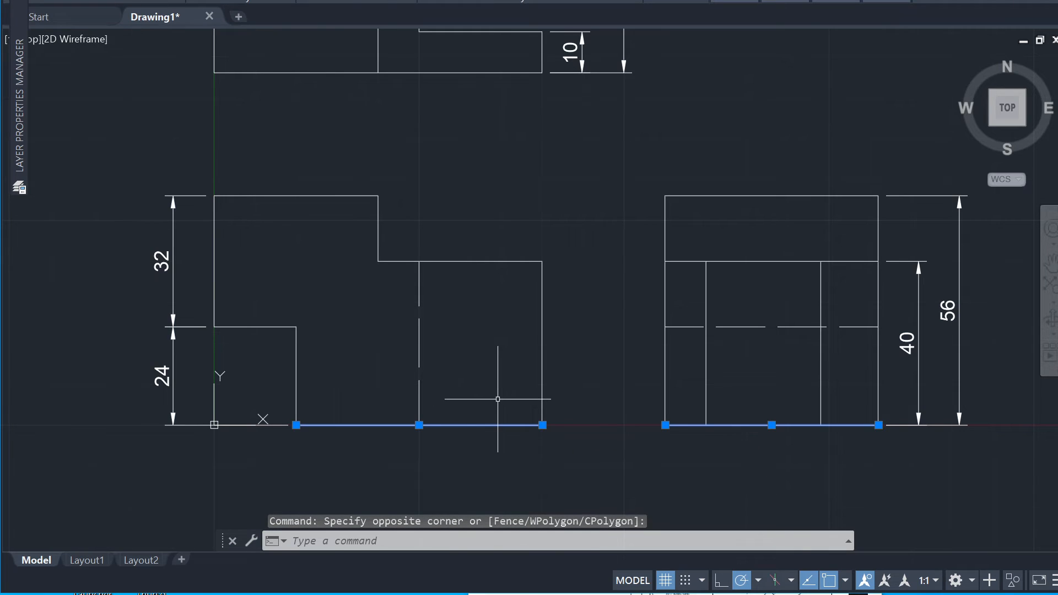
left_click(574, 1)
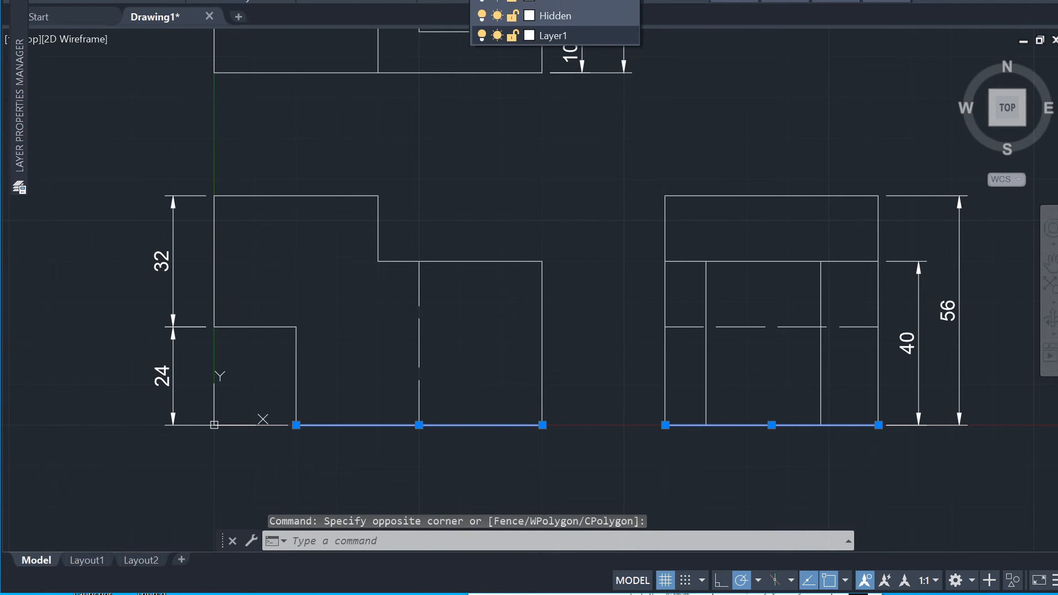
left_click(576, 16)
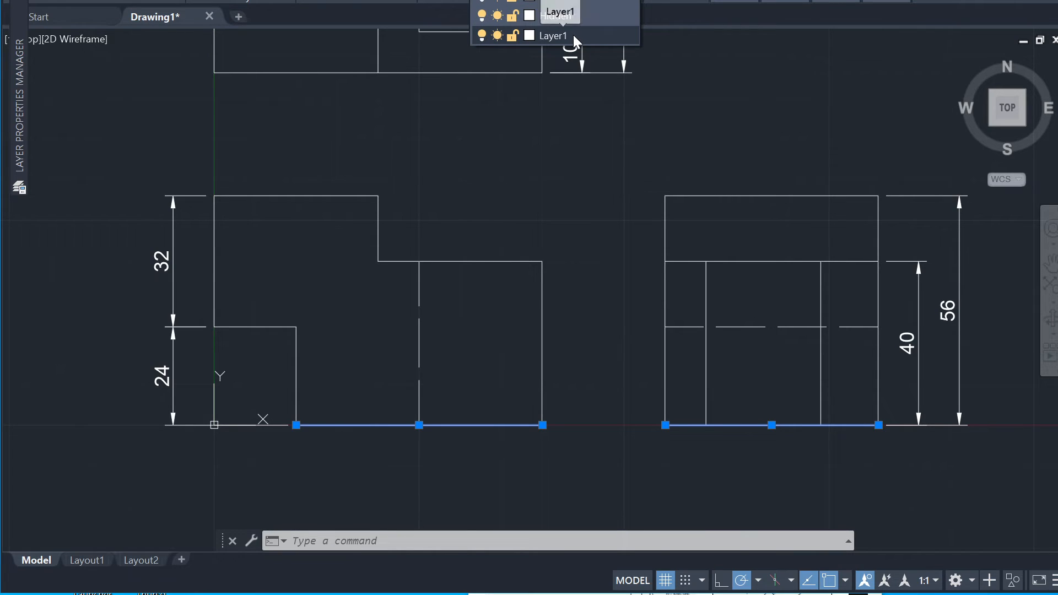
left_click(573, 35)
left_click(586, 307)
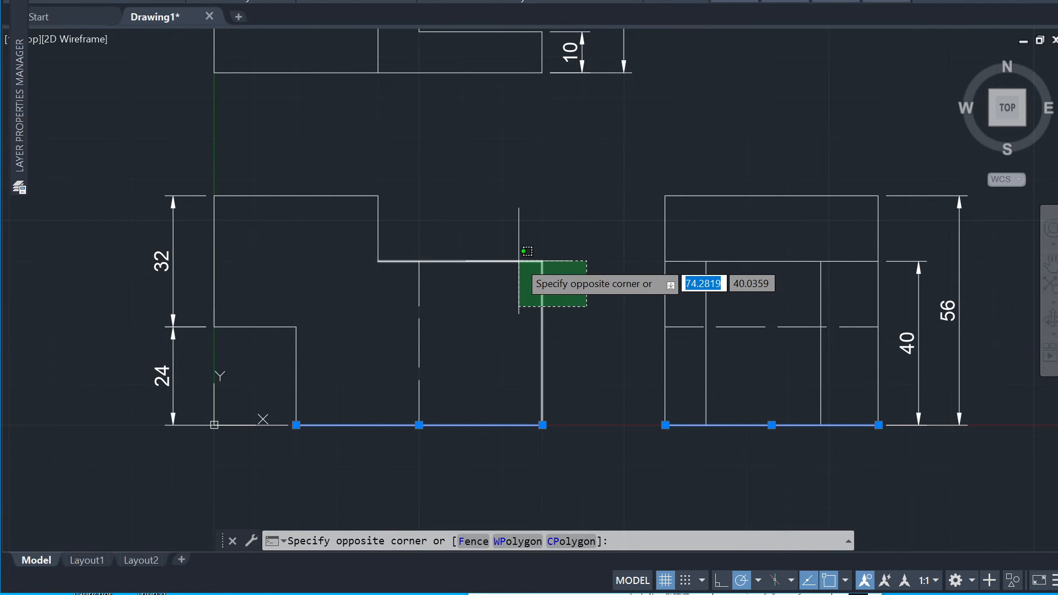
key("Escape")
key("Escape")
left_click(579, 295)
left_click(484, 253)
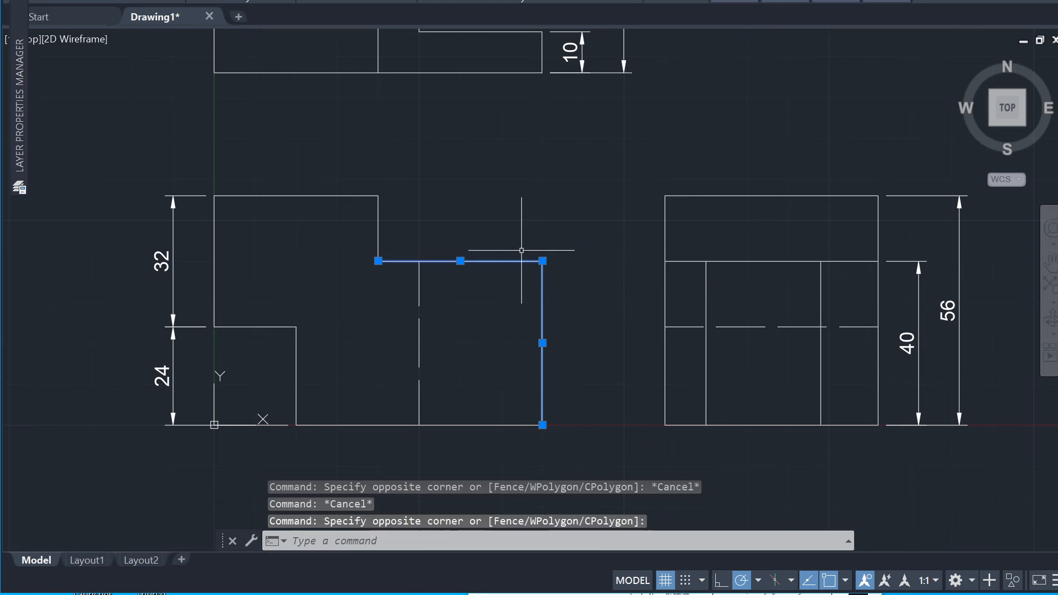
key("Escape")
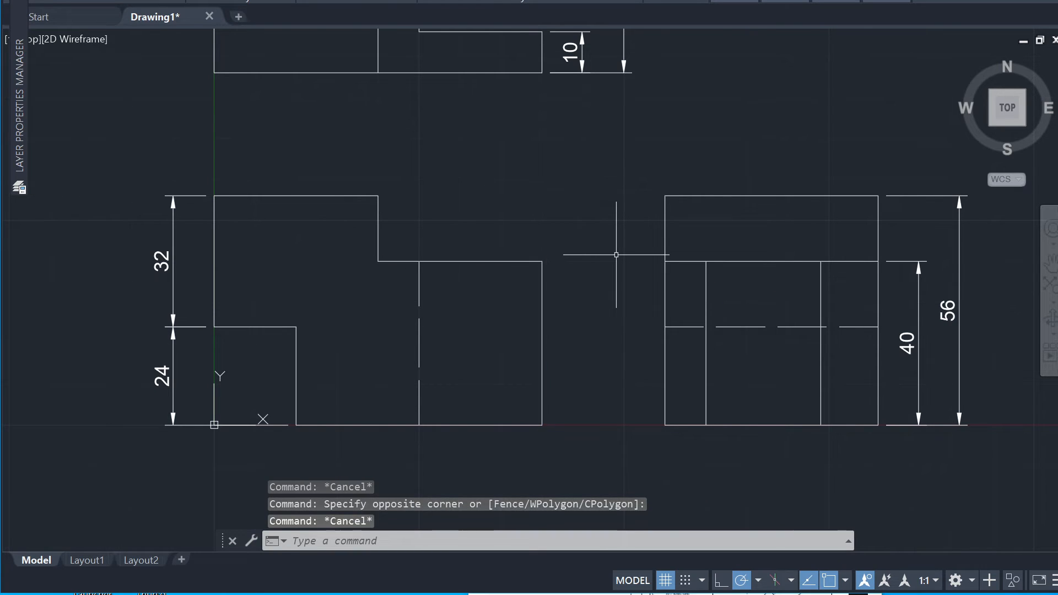
- Set up a new plot on ISO A4 (297.00 x 210.00 MM) paper, centred, at a scale of 1 mm = 1 unit
key("ctrl+p")
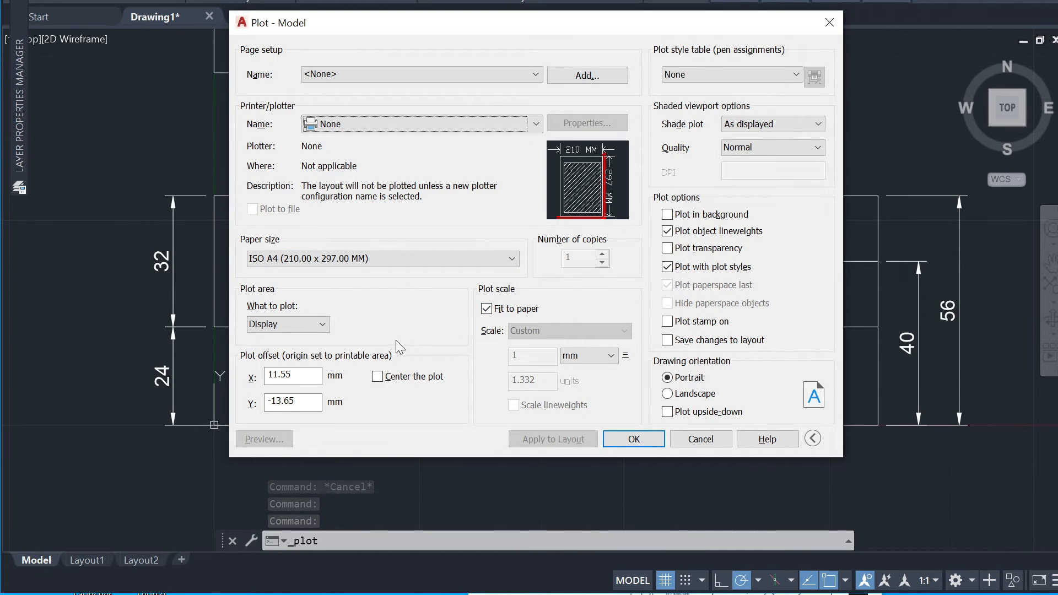
left_click(408, 259)
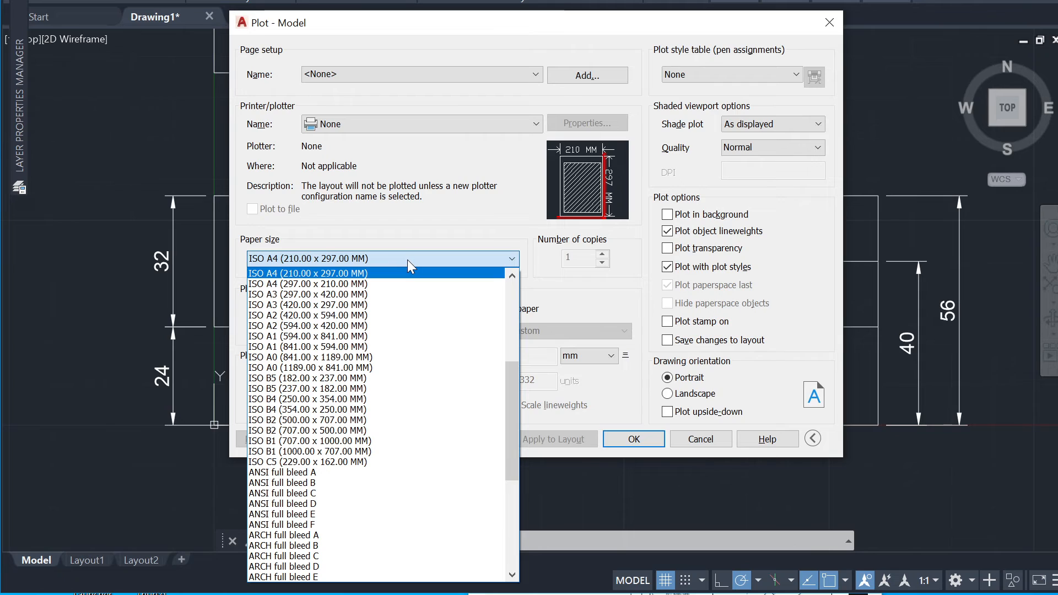
left_click(389, 284)
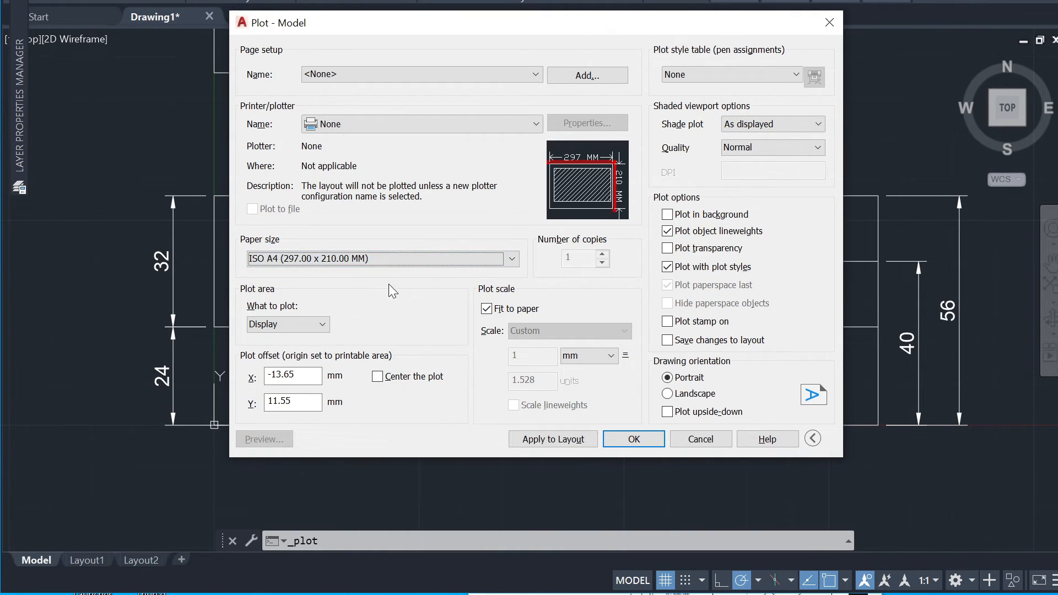
left_click(487, 309)
double_click(526, 381)
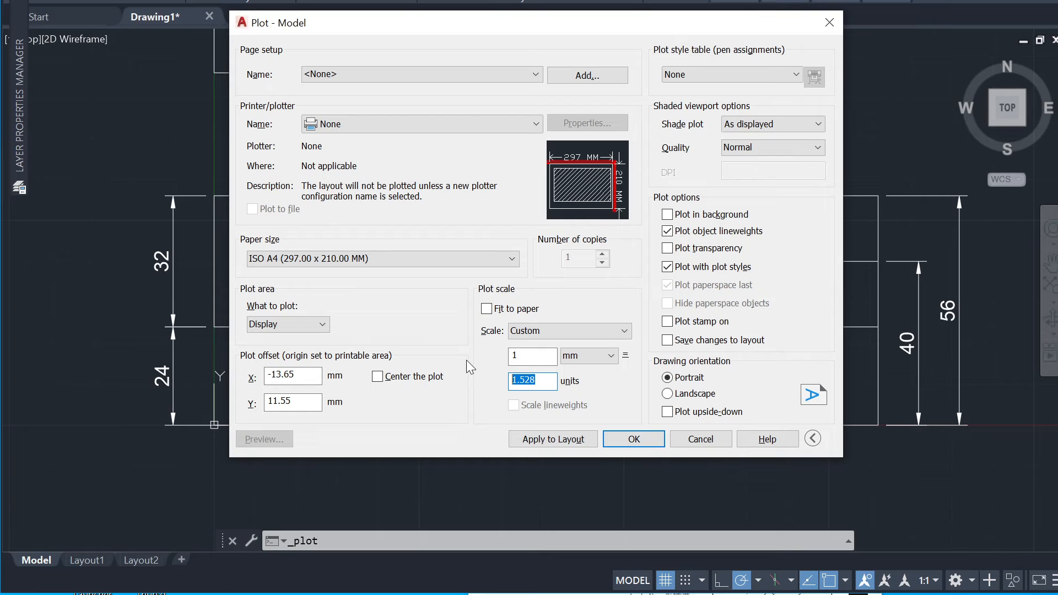
type("1")
left_click(377, 377)
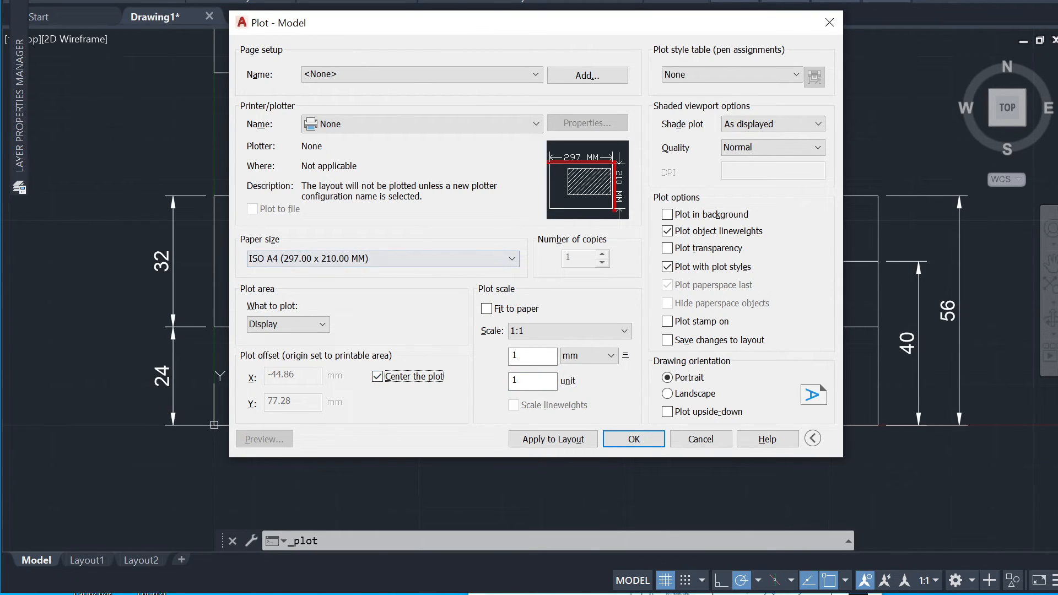
- Set the plot area to Extents and choose the AutoCAD PDF (High Quality Print).pc3 plotter
left_click(310, 325)
left_click(304, 350)
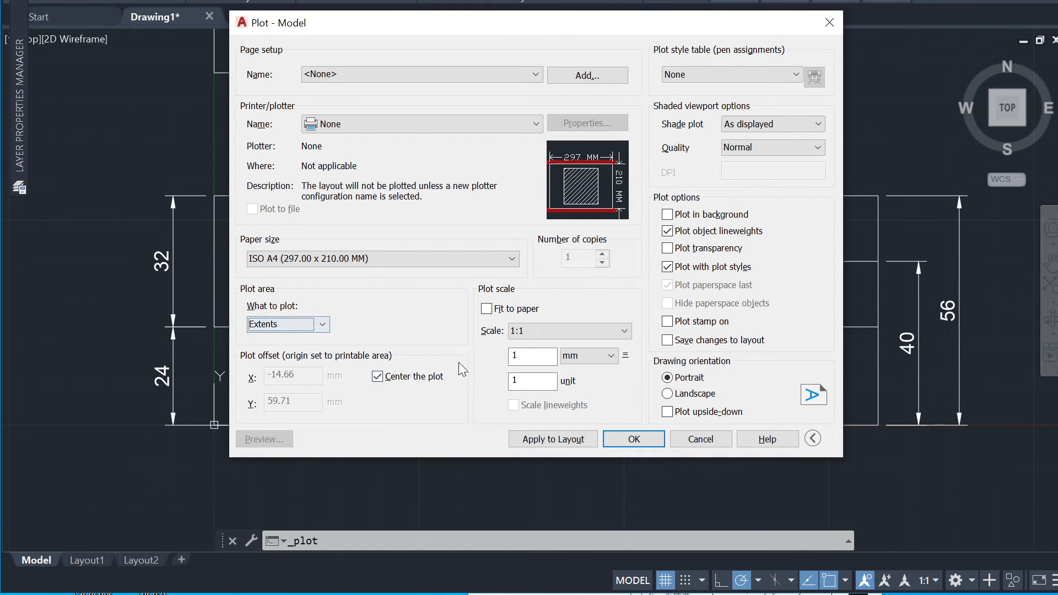
type("1")
left_click(520, 125)
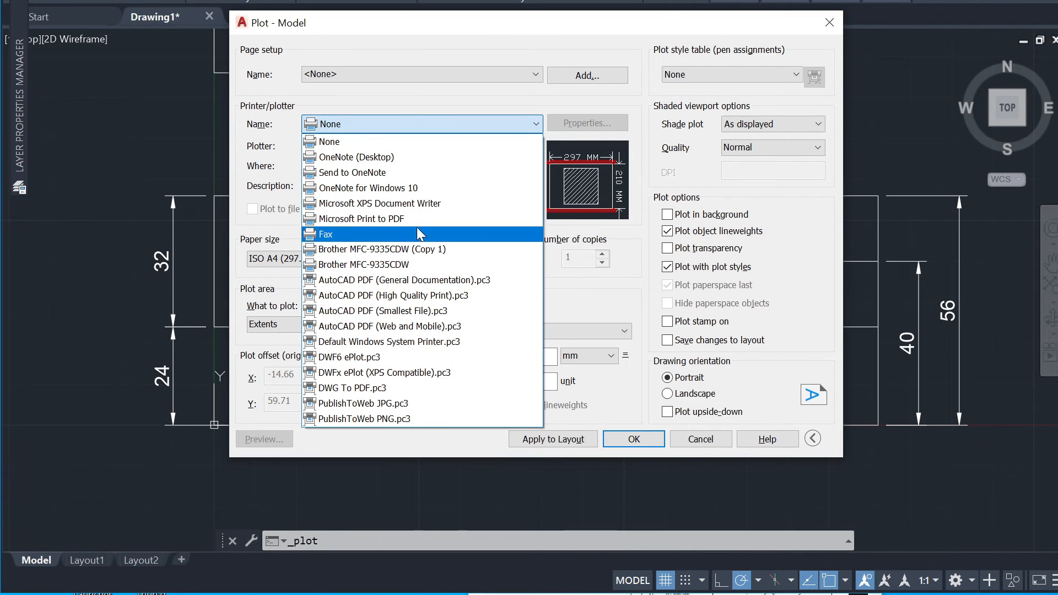
left_click(421, 296)
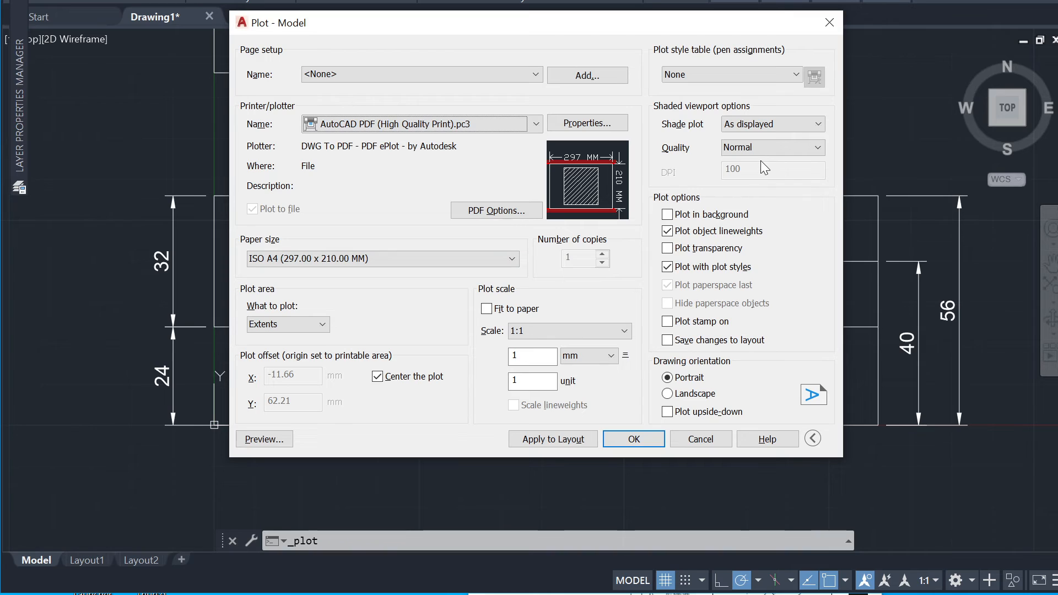
- Set the drawing orientation to Landscape and preview the plot
left_click(696, 393)
left_click(689, 378)
left_click(694, 393)
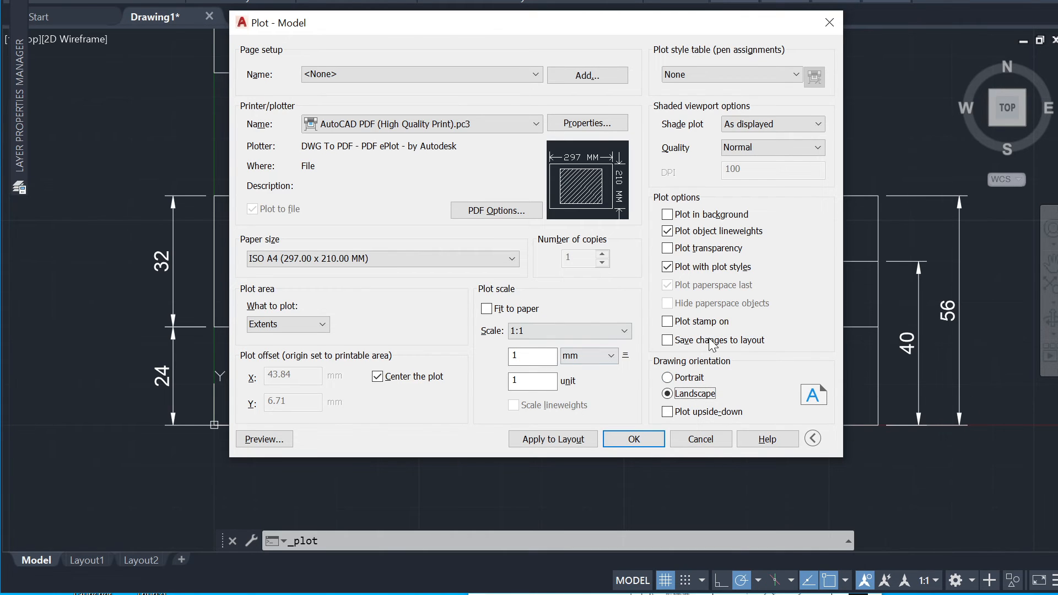
left_click(274, 440)
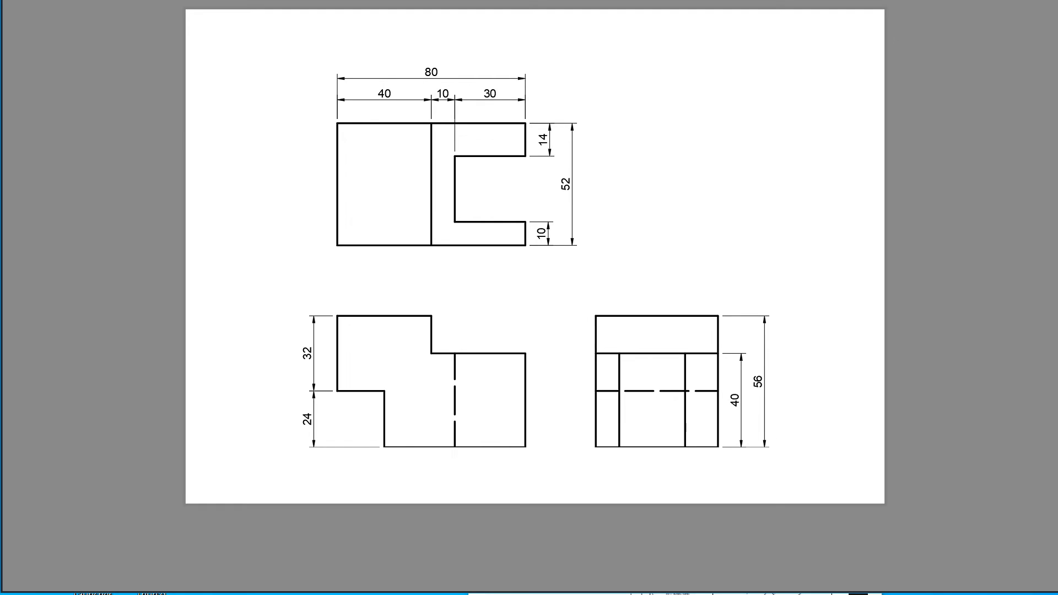
- Switch to the drawing guide document and look up its table of line styles and conventions
left_click(15, 2)
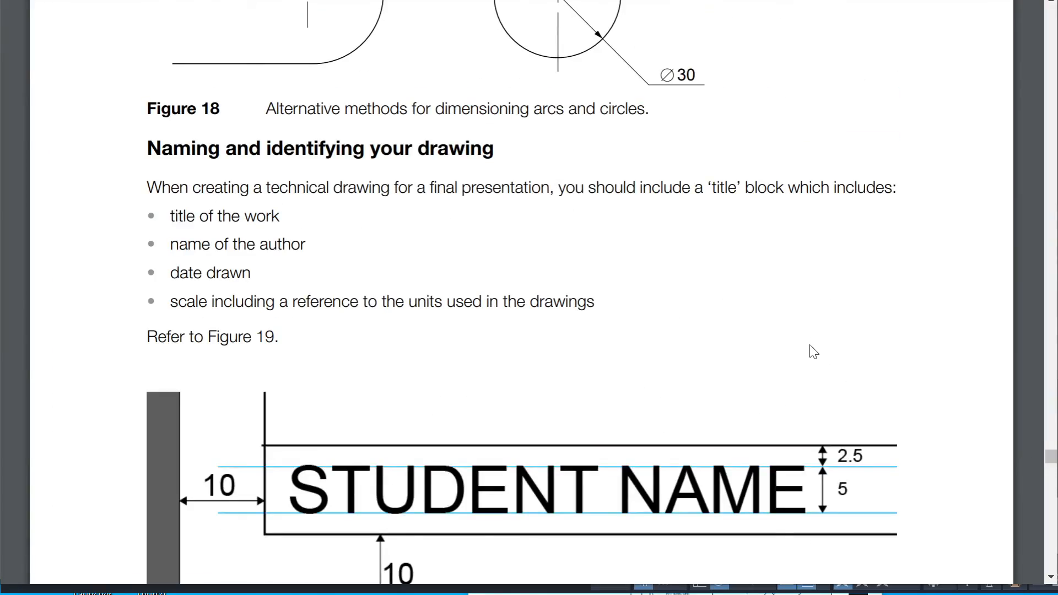
scroll(814, 351, "up", 15)
scroll(810, 340, "up", 15)
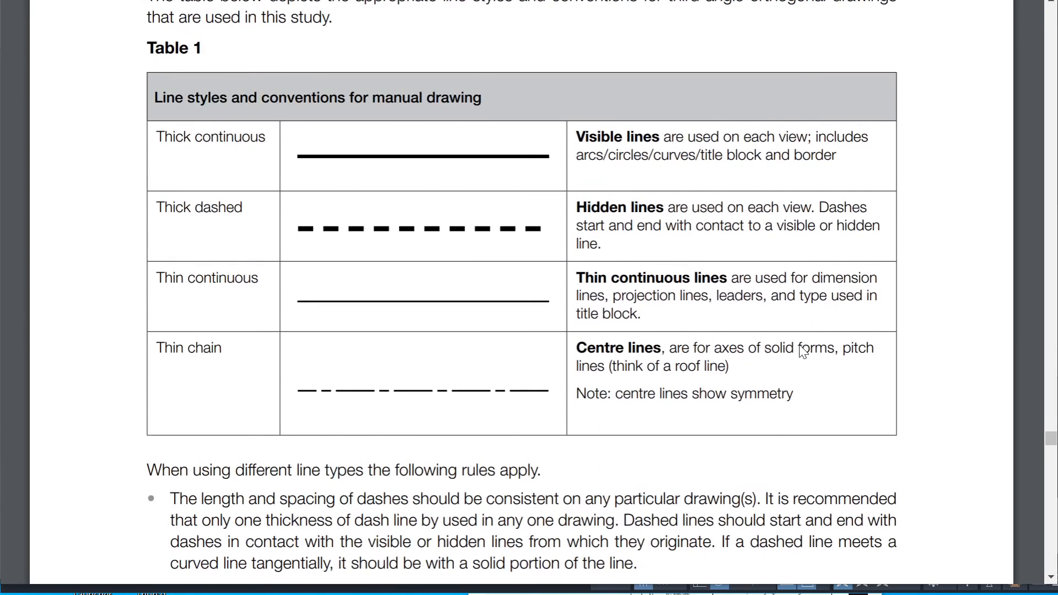